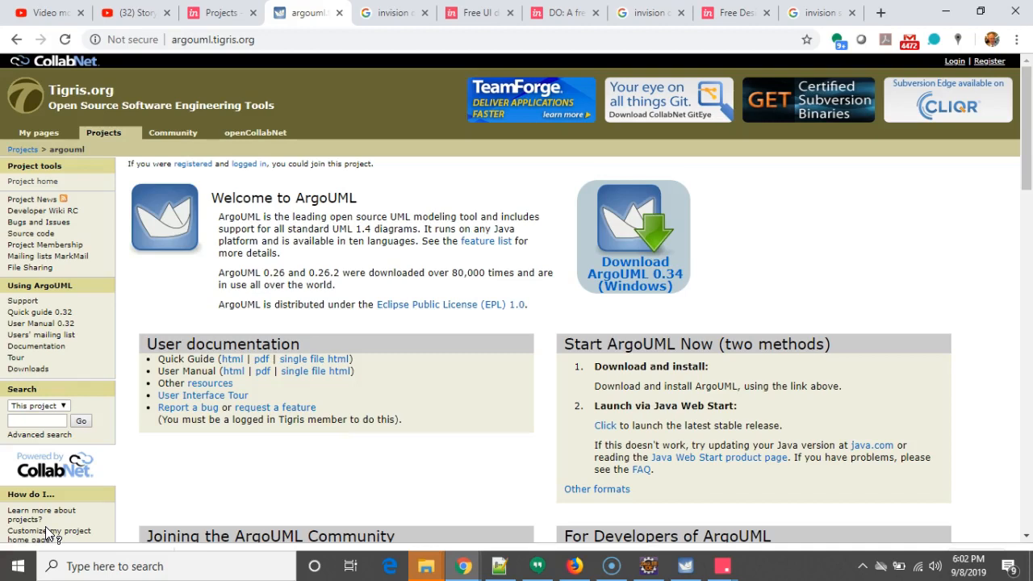
# - Switch to ArgoUML, maximize its window and create a new class diagram
pyautogui.click(26, 523)
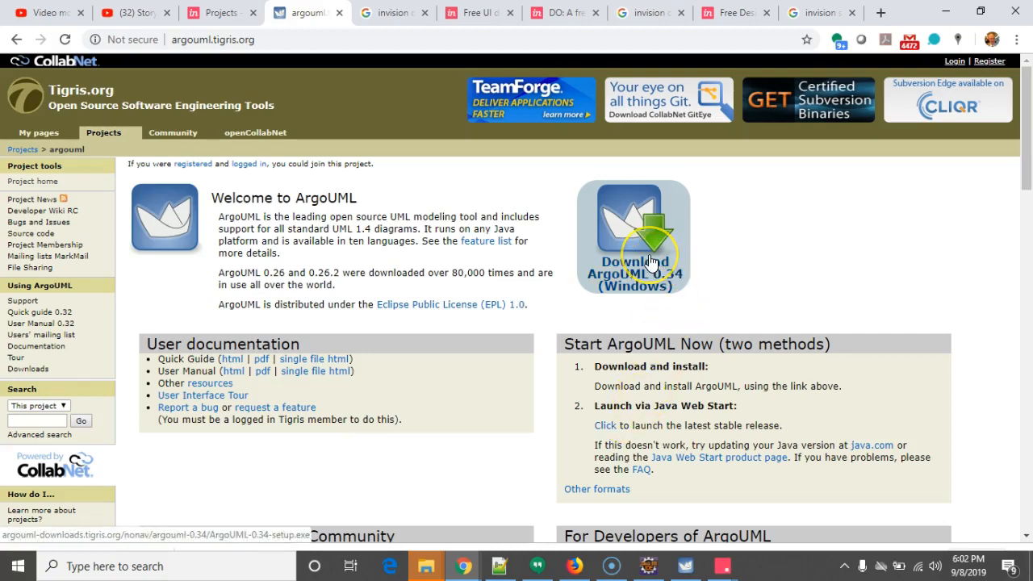
pyautogui.click(686, 567)
pyautogui.moveTo(611, 70); pyautogui.dragTo(614, 11)
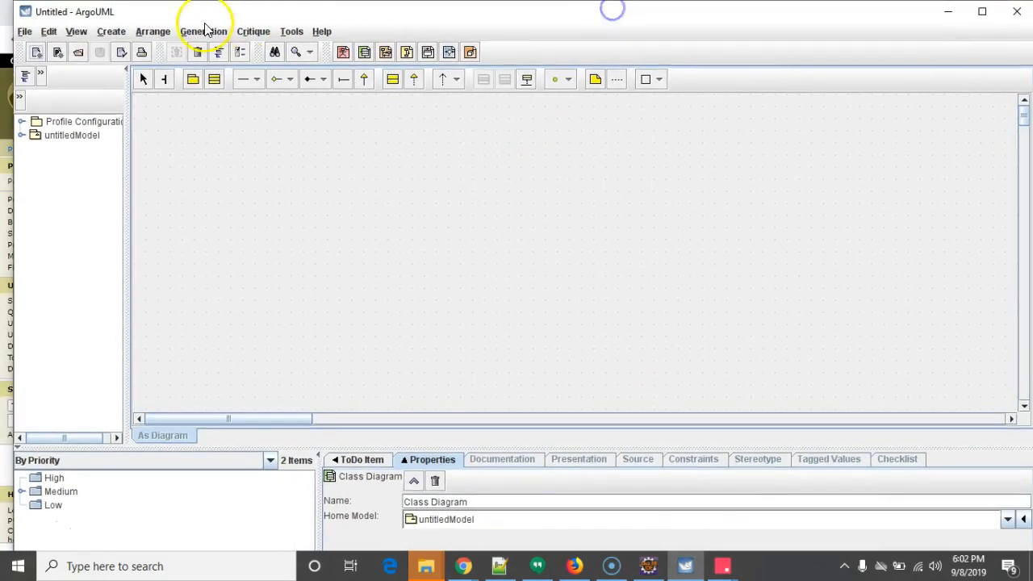
pyautogui.click(111, 32)
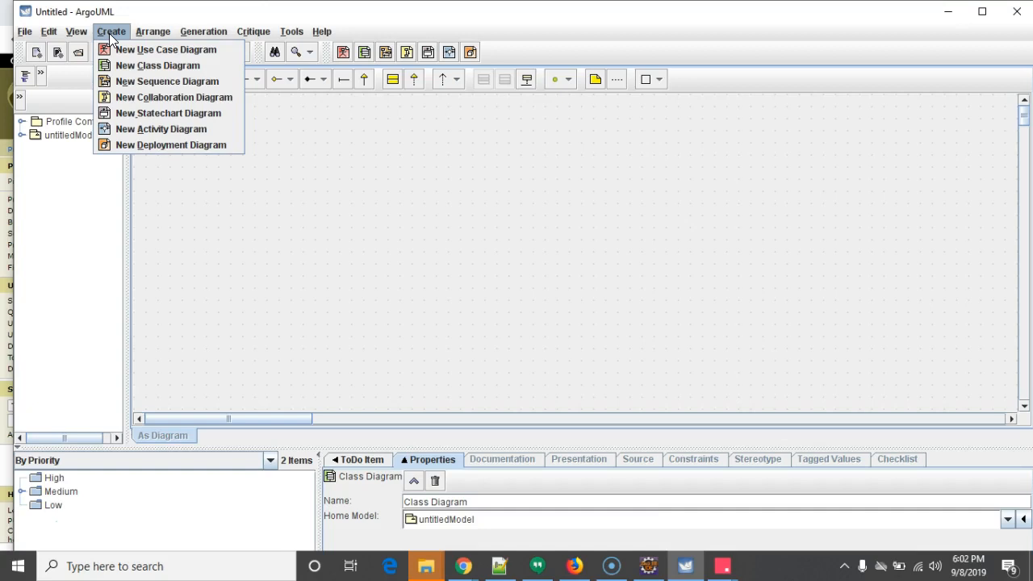
pyautogui.click(155, 66)
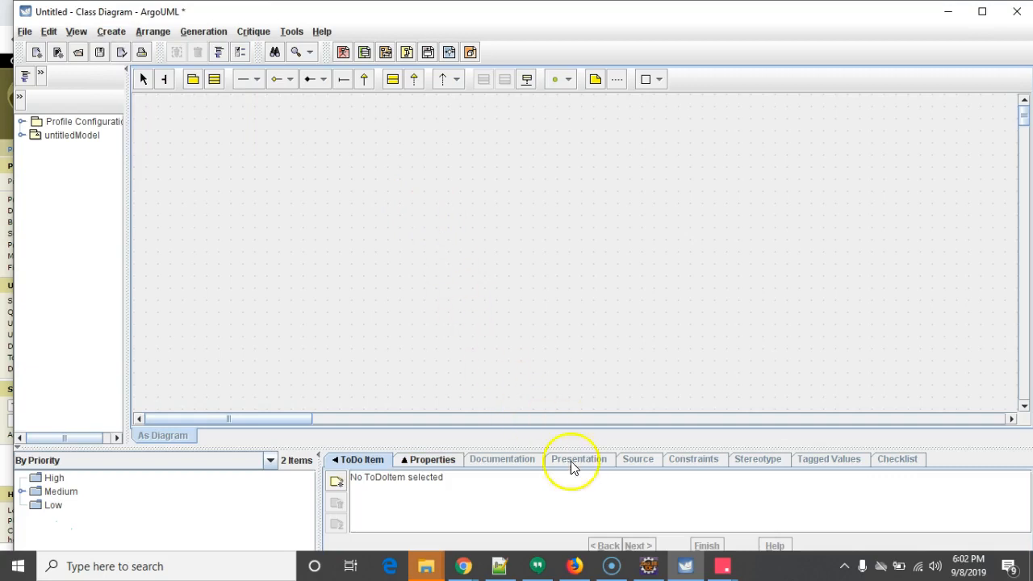
# - Review the package structure of the plantplaces project in Eclipse before returning to the diagram
pyautogui.moveTo(643, 571)
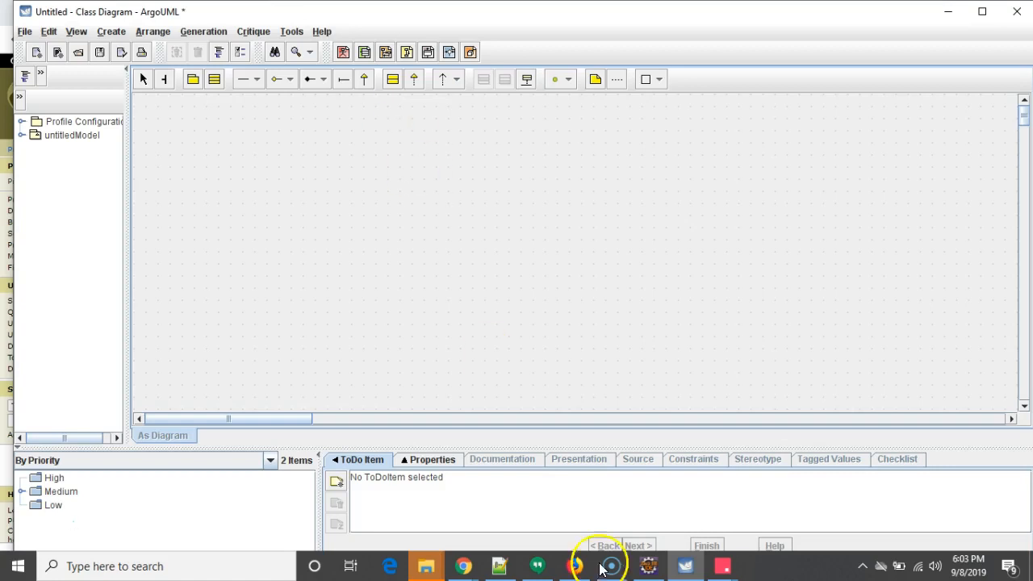
pyautogui.click(648, 566)
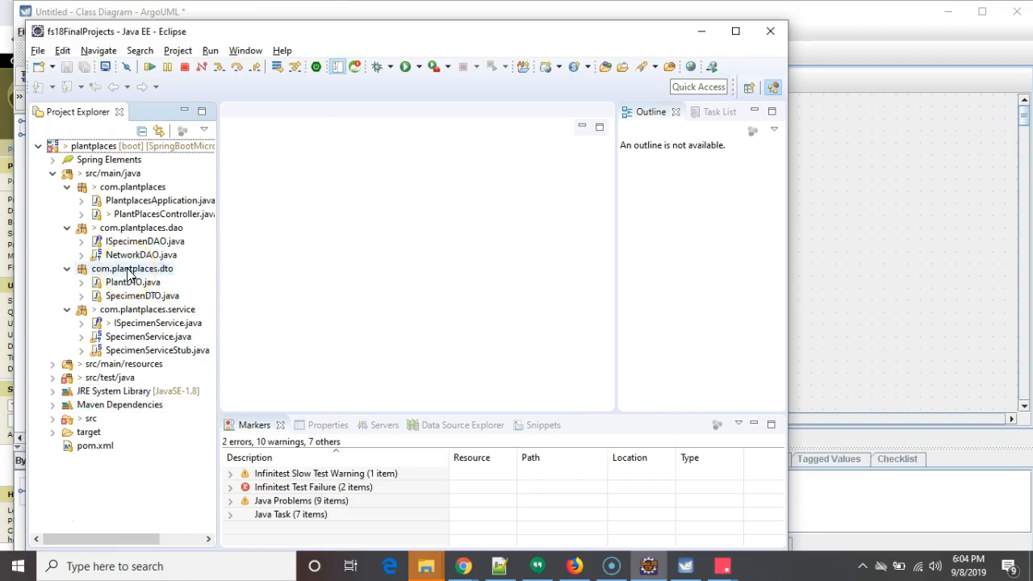
pyautogui.click(121, 189)
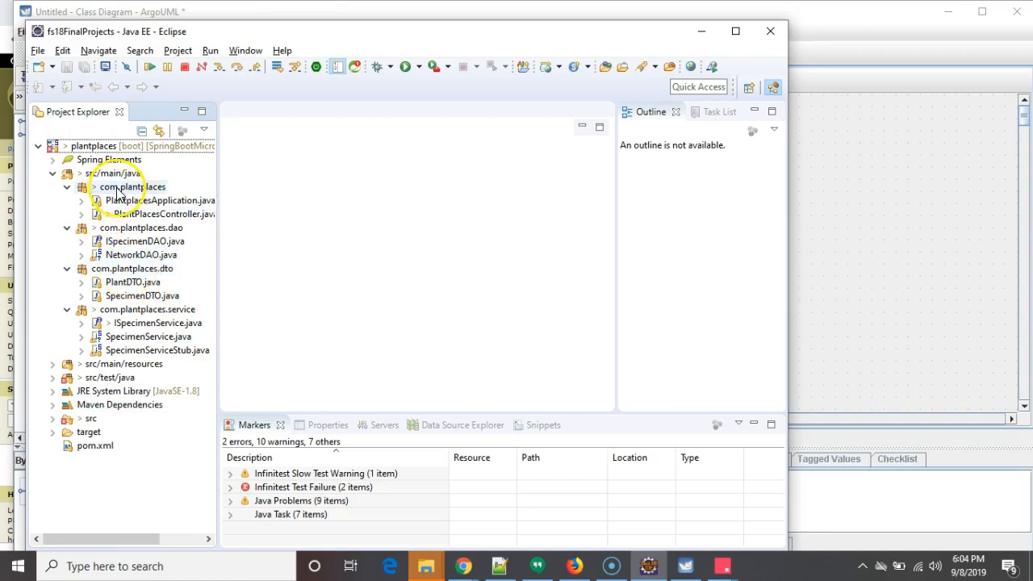
pyautogui.click(148, 232)
pyautogui.click(129, 268)
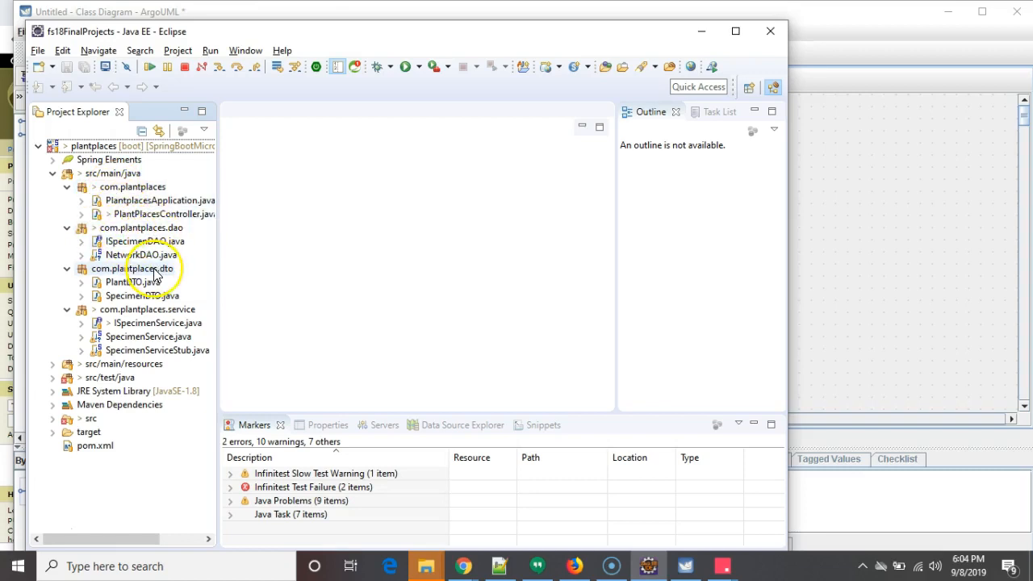
pyautogui.click(179, 310)
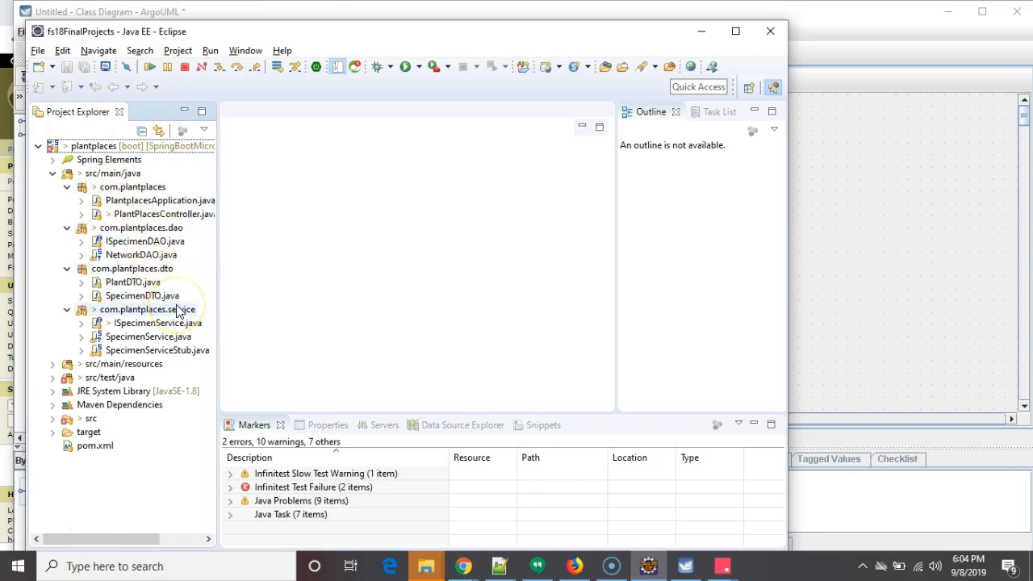
pyautogui.click(846, 232)
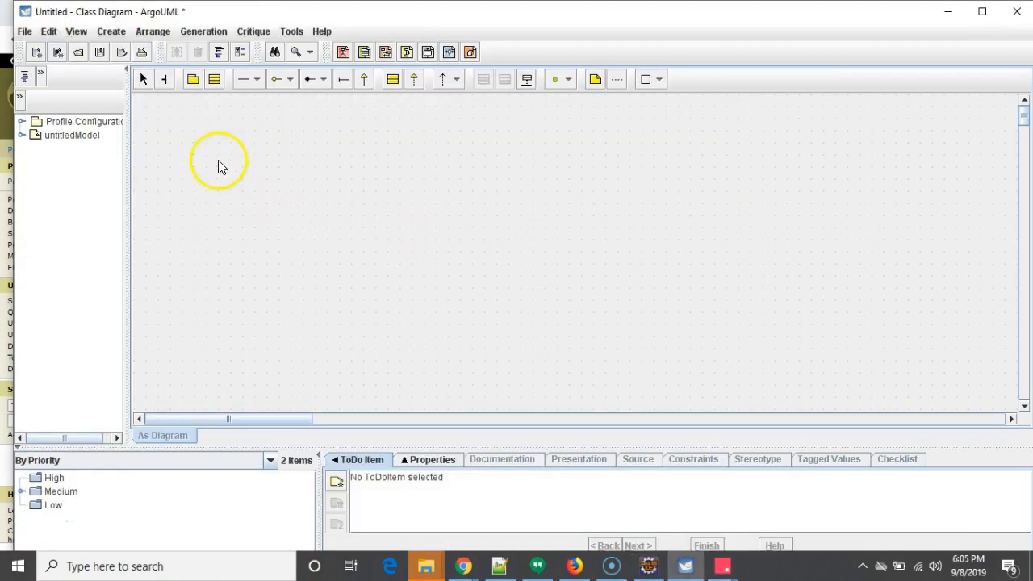
# - Add a package named com.plantplaces to the upper left of the diagram
pyautogui.click(194, 84)
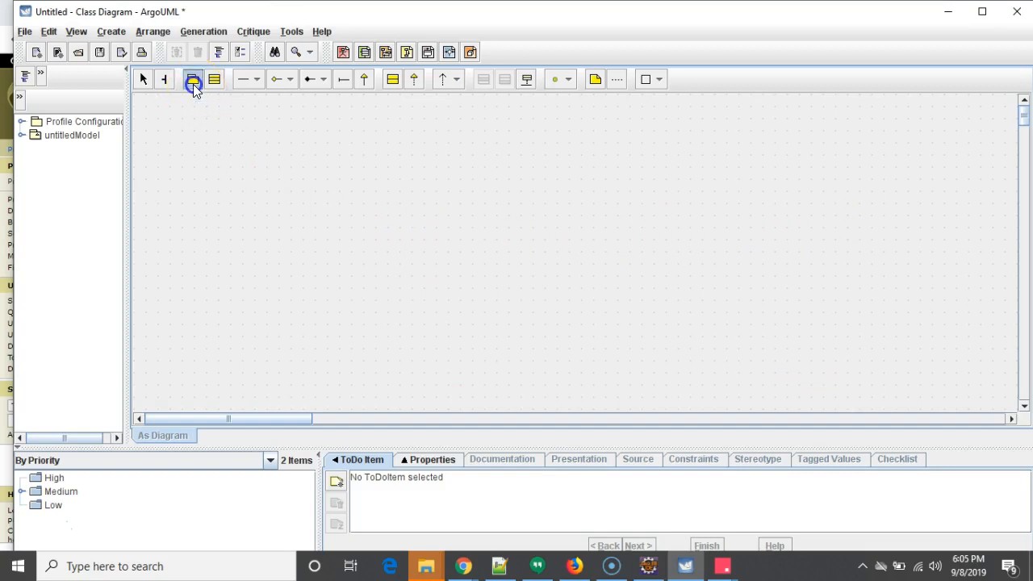
pyautogui.click(204, 152)
pyautogui.doubleClick(213, 163)
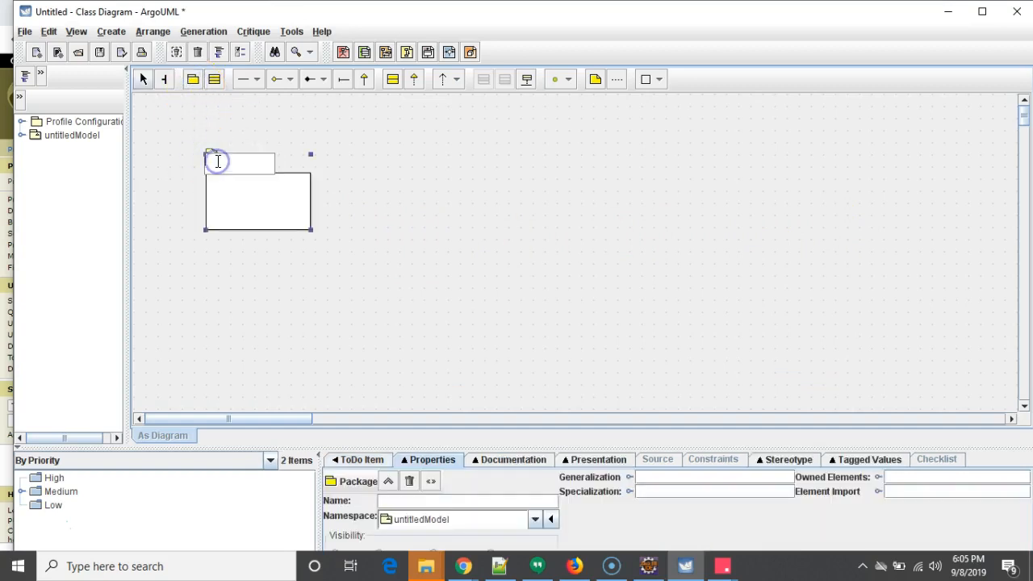
pyautogui.write('com.plantla')
pyautogui.press('BackSpace')
pyautogui.press('BackSpace')
pyautogui.write('places')
pyautogui.press('Return')
# - Add a second package named com.plantplaces.service to its right
pyautogui.click(603, 170)
pyautogui.click(192, 78)
pyautogui.click(416, 188)
pyautogui.doubleClick(460, 191)
pyautogui.write('com.plan')
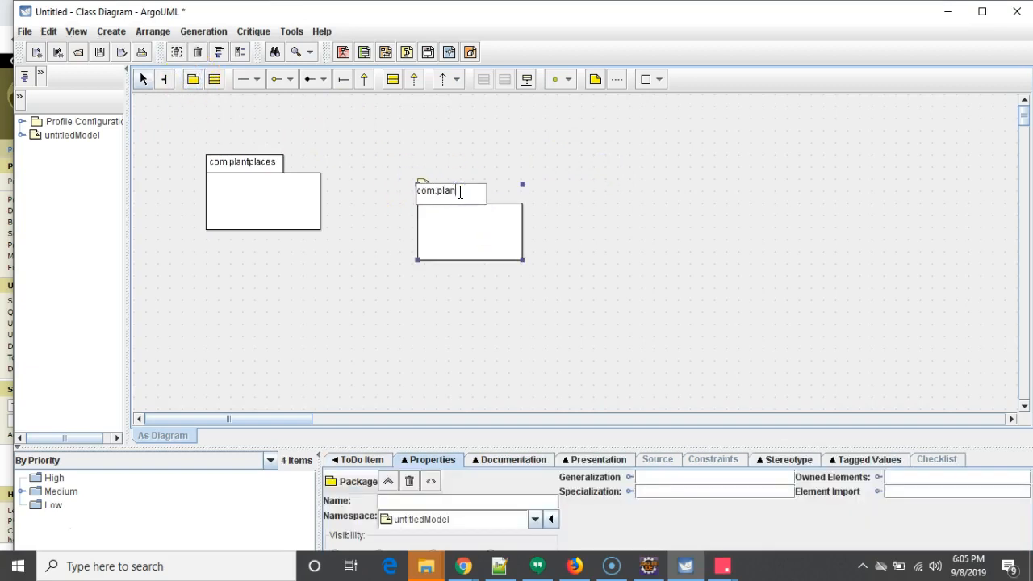
pyautogui.write('tplaces.serv')
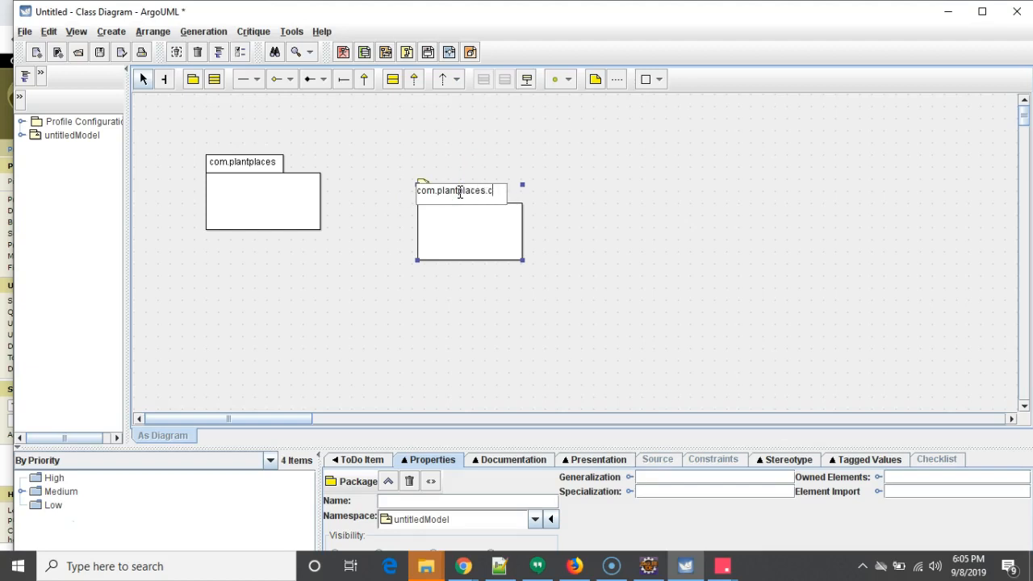
pyautogui.write('ice')
pyautogui.press('Return')
pyautogui.click(472, 191)
pyautogui.click(791, 179)
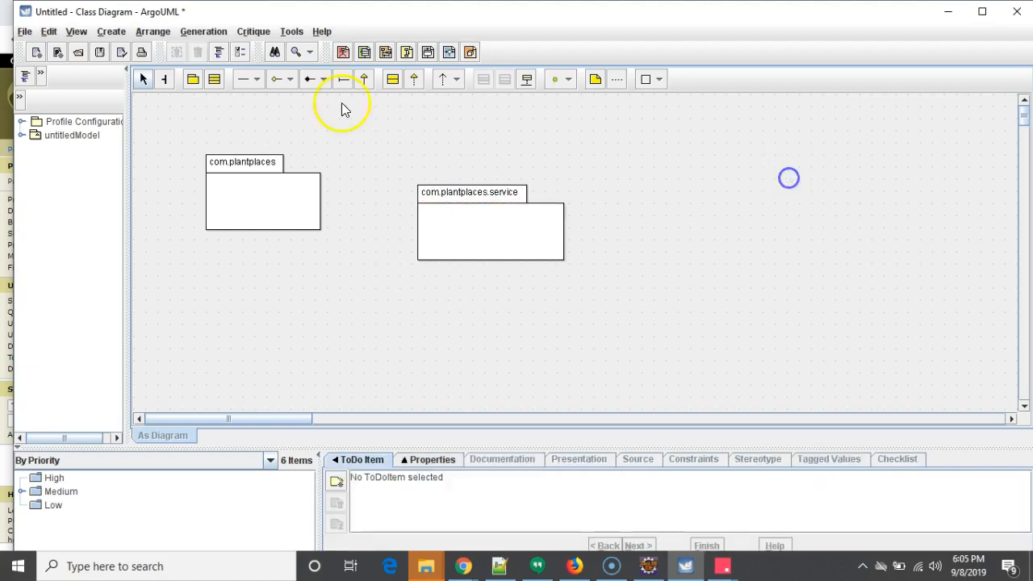
# - Add a package named com.plantplaces.dto below the com.plantplaces package
pyautogui.click(193, 78)
pyautogui.click(230, 284)
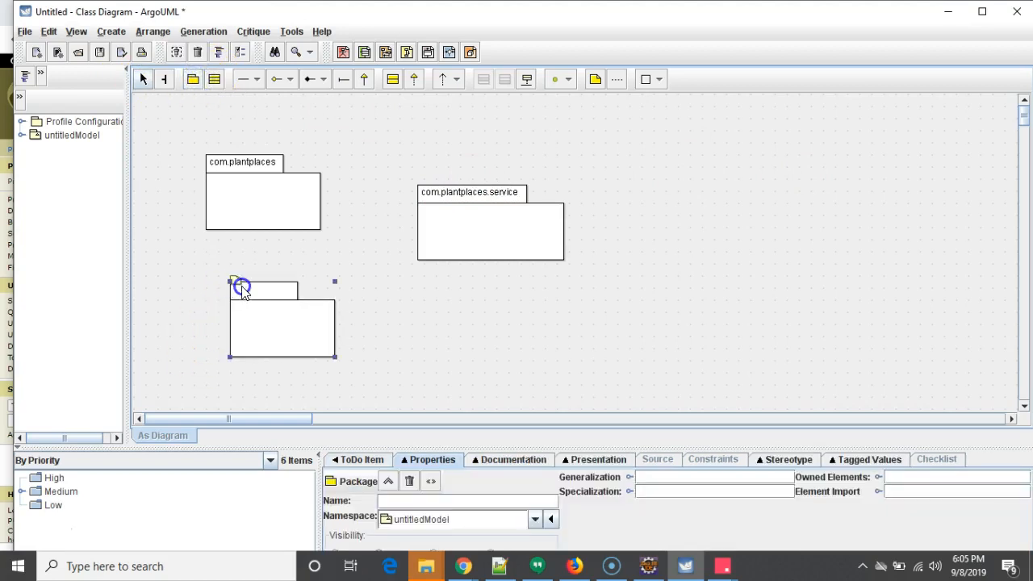
pyautogui.write('com.plnatplaces.dto')
pyautogui.press('Return')
pyautogui.click(660, 305)
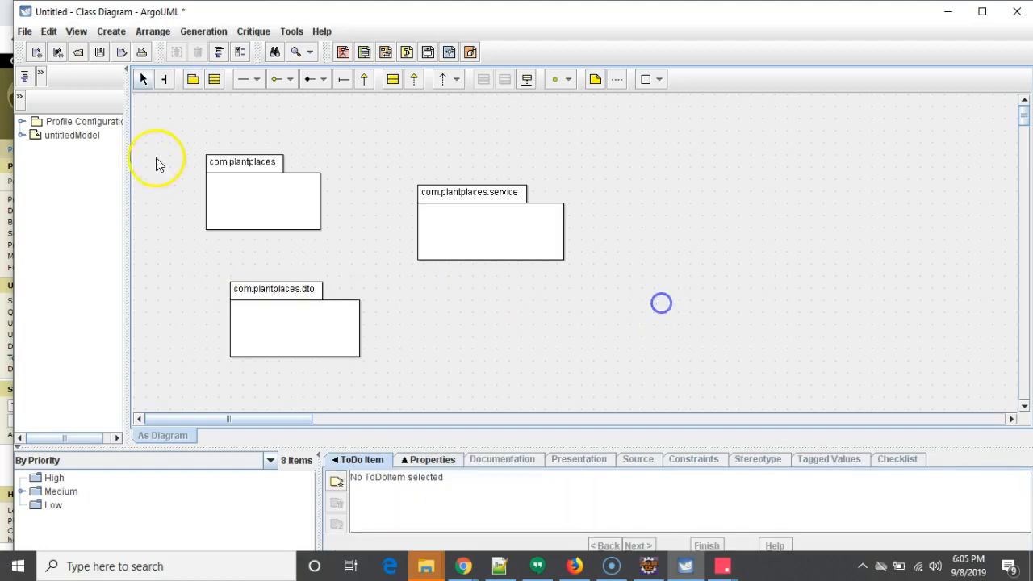
# - Add a package named com.plantplaces.dao to the lower right of the diagram
pyautogui.click(193, 78)
pyautogui.click(460, 312)
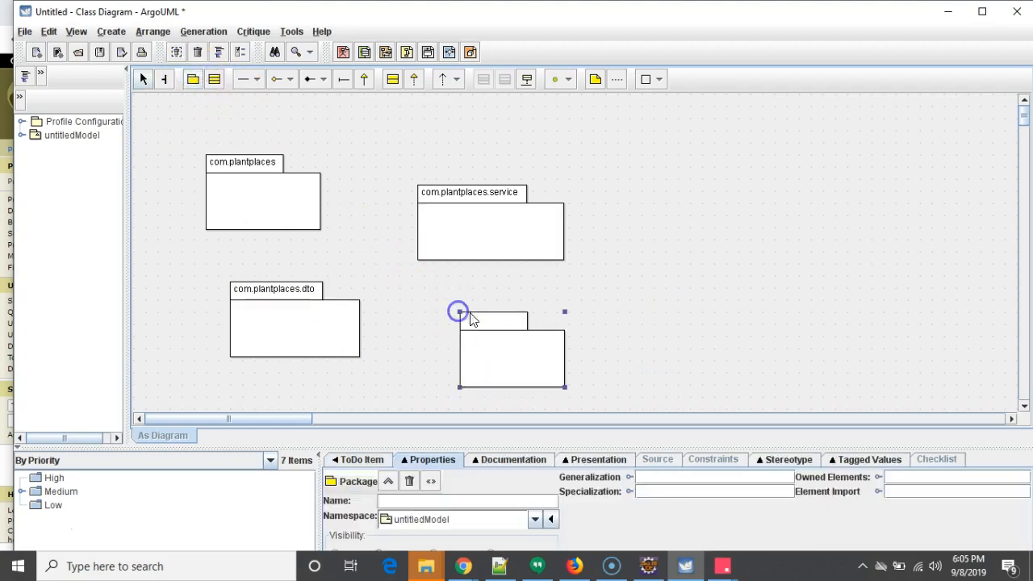
pyautogui.write('com.plantplaces.dao')
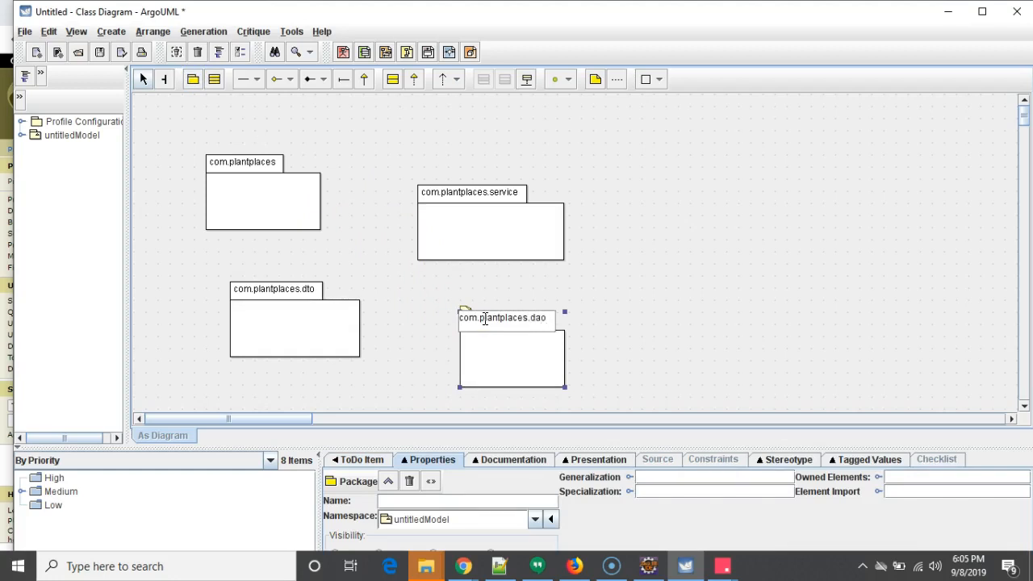
pyautogui.click(741, 286)
# - Move and enlarge the com.plantplaces.dto and com.plantplaces.service packages to spread out the layout
pyautogui.moveTo(561, 365); pyautogui.dragTo(711, 356)
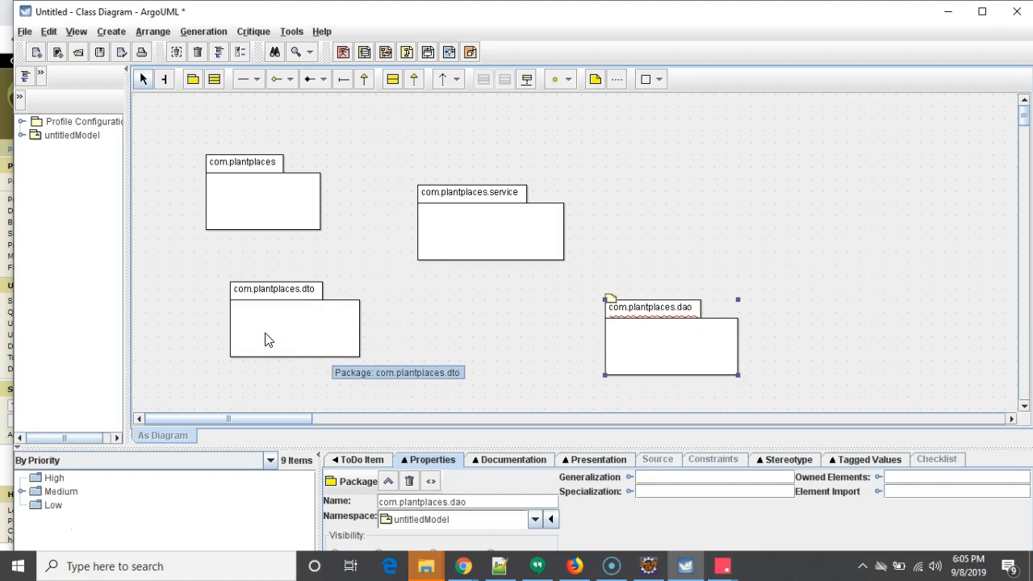
pyautogui.moveTo(266, 300); pyautogui.dragTo(232, 277)
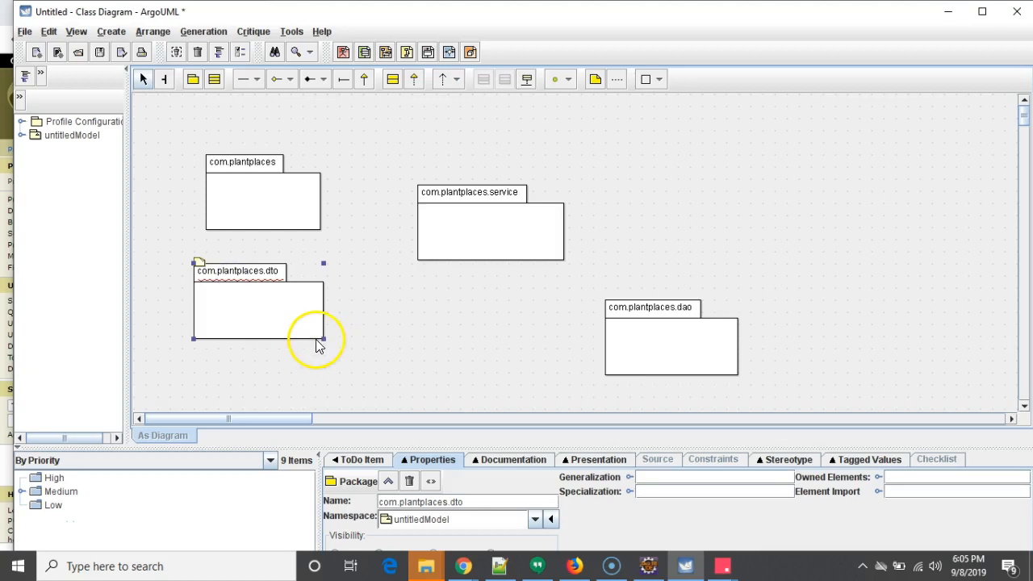
pyautogui.moveTo(323, 339); pyautogui.dragTo(373, 391)
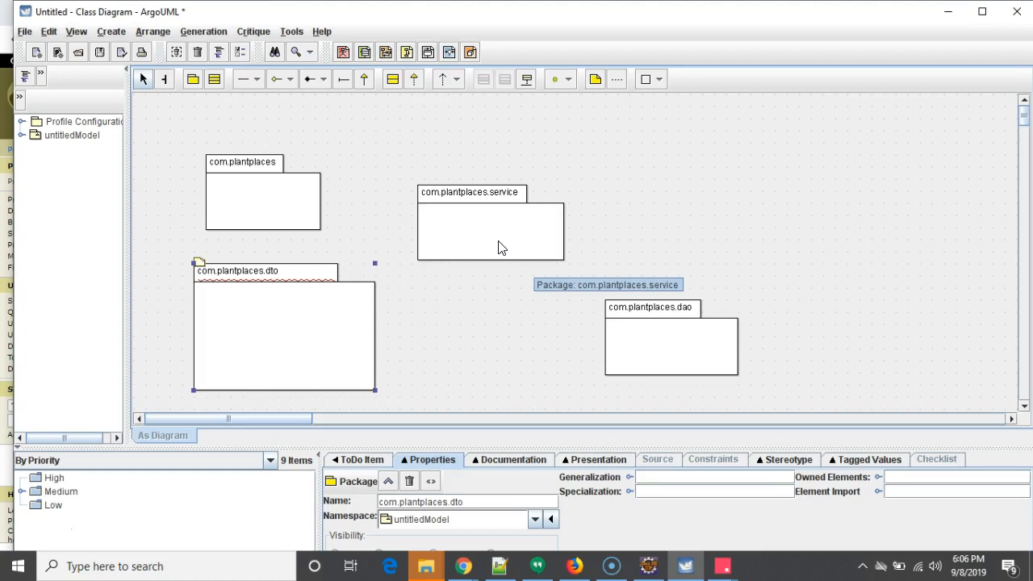
pyautogui.moveTo(462, 233); pyautogui.dragTo(447, 165)
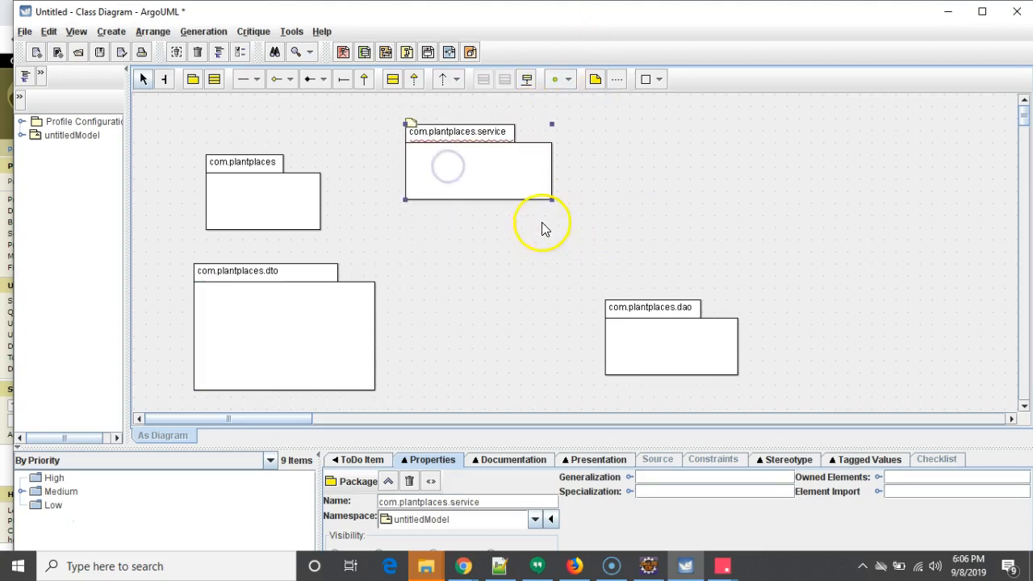
pyautogui.moveTo(553, 200); pyautogui.dragTo(618, 252)
pyautogui.moveTo(532, 234); pyautogui.dragTo(688, 216)
# - Reposition and enlarge the com.plantplaces.dao, com.plantplaces.dto and com.plantplaces packages
pyautogui.click(646, 310)
pyautogui.moveTo(645, 309); pyautogui.dragTo(578, 286)
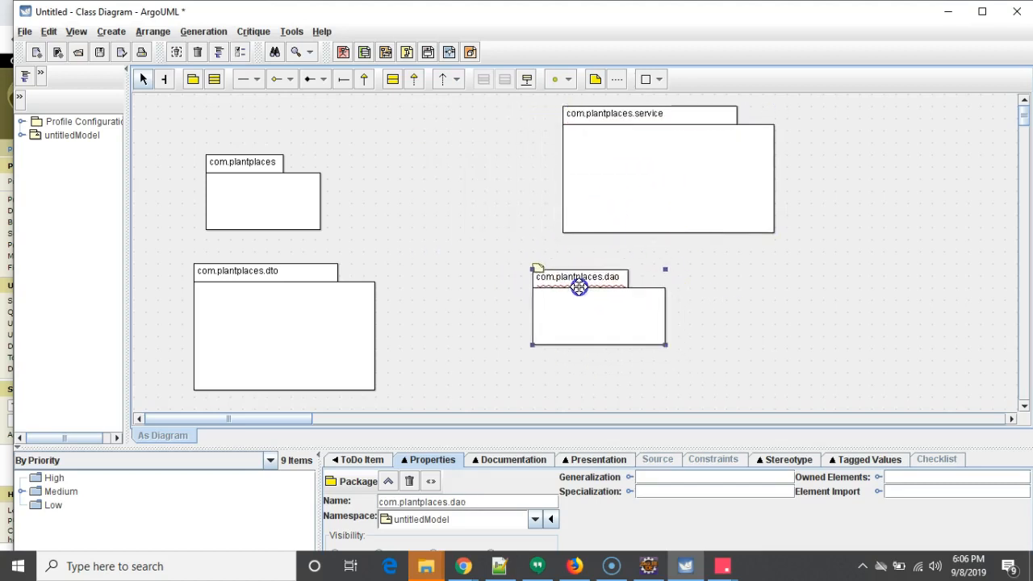
pyautogui.moveTo(670, 356); pyautogui.dragTo(732, 390)
pyautogui.moveTo(311, 358); pyautogui.dragTo(400, 346)
pyautogui.click(312, 209)
pyautogui.moveTo(321, 156); pyautogui.dragTo(393, 118)
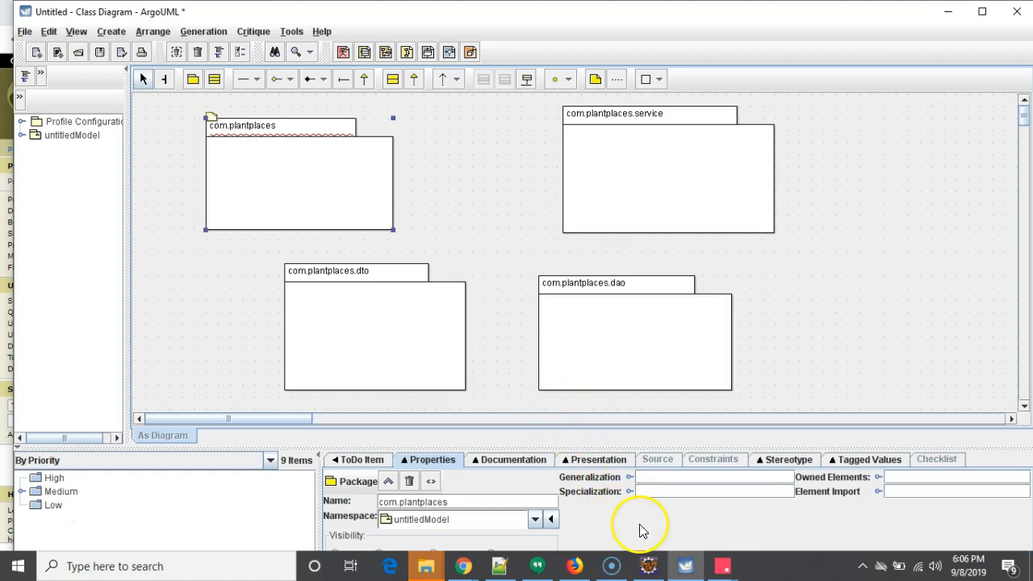
# - Add a class named PlantPlacesApplication inside the com.plantplaces package
pyautogui.click(660, 569)
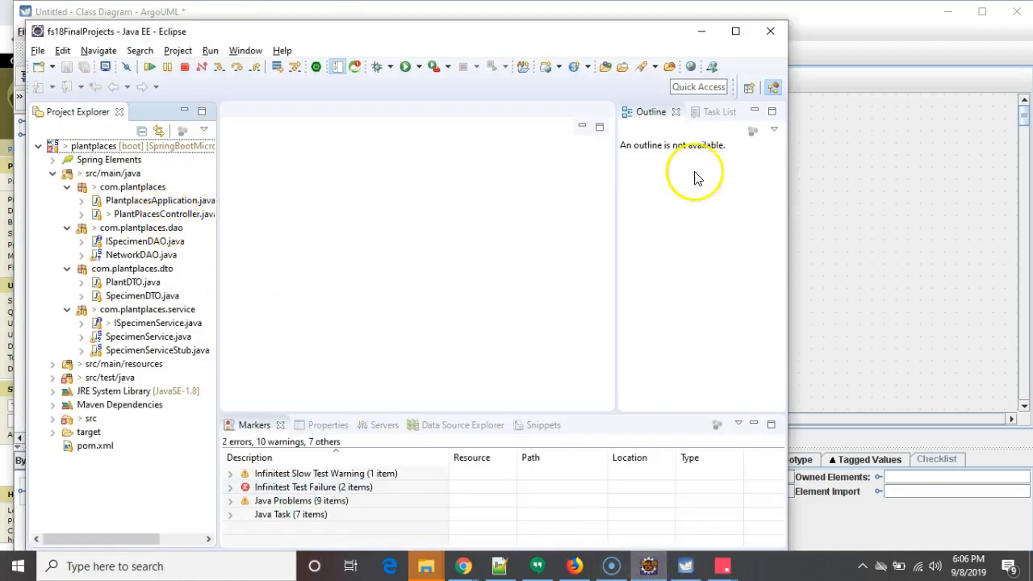
pyautogui.click(898, 187)
pyautogui.click(292, 184)
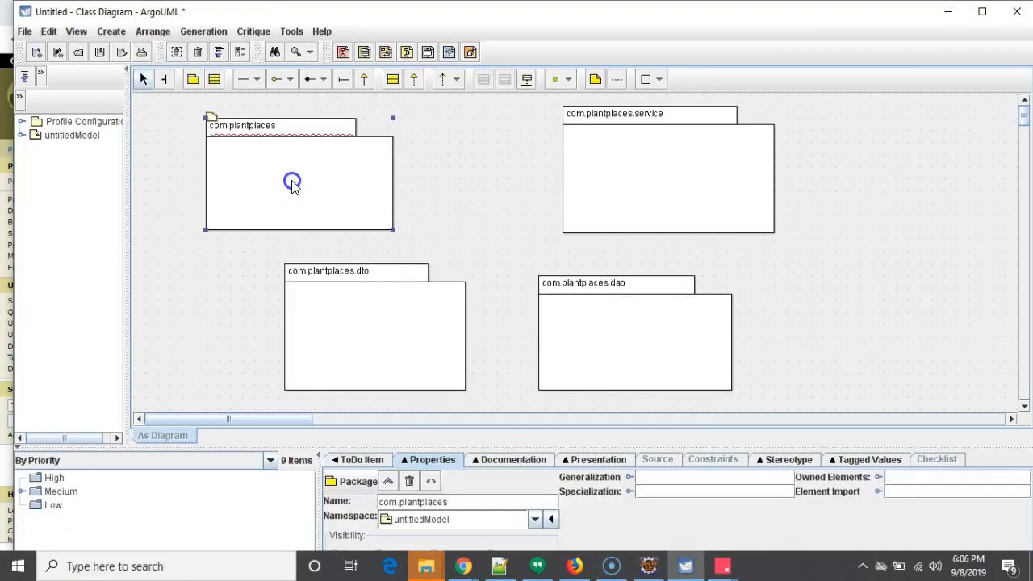
pyautogui.click(215, 82)
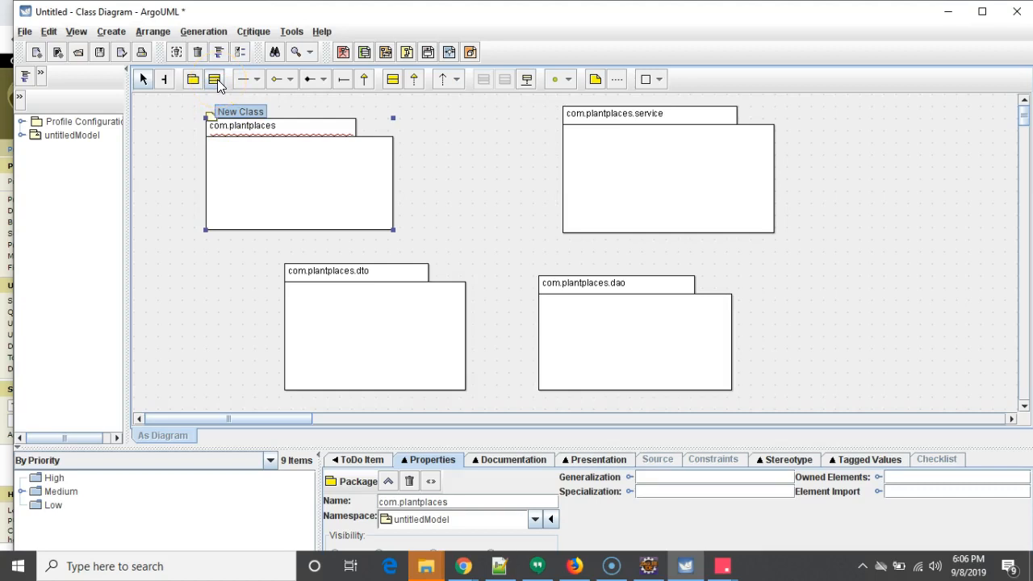
pyautogui.click(230, 160)
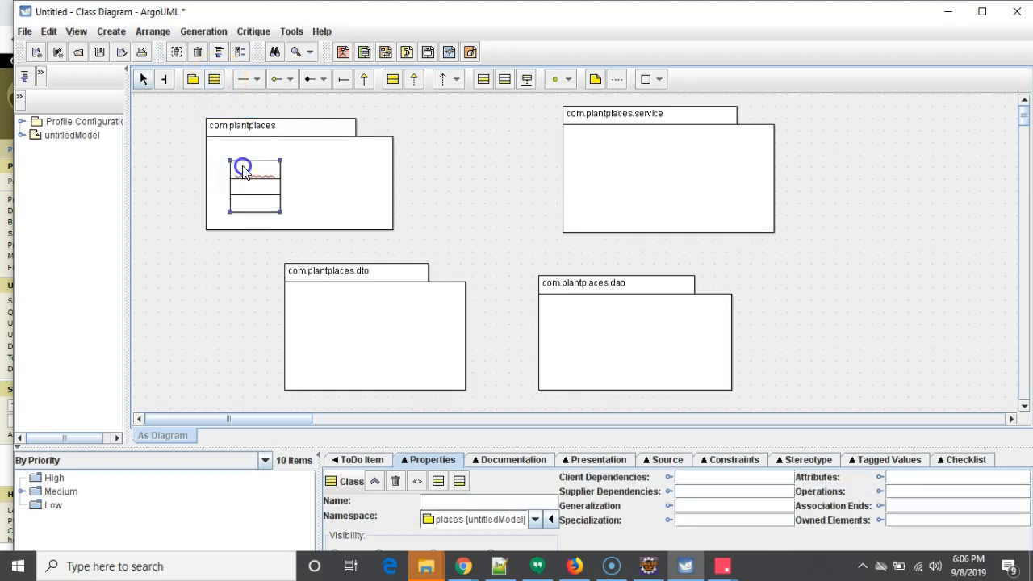
pyautogui.write('P')
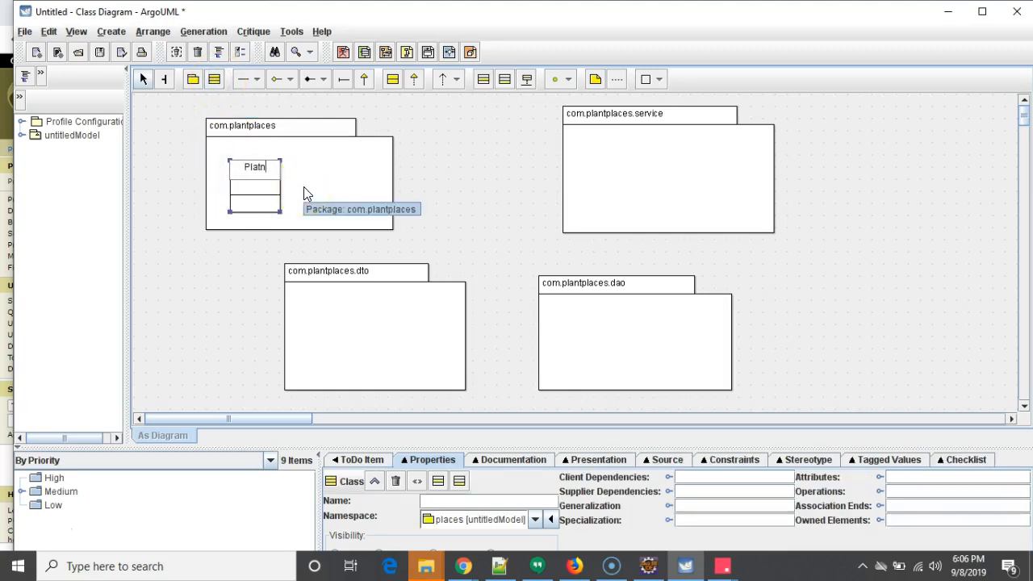
pyautogui.write('lantPlacesApplicatio')
pyautogui.press('Return')
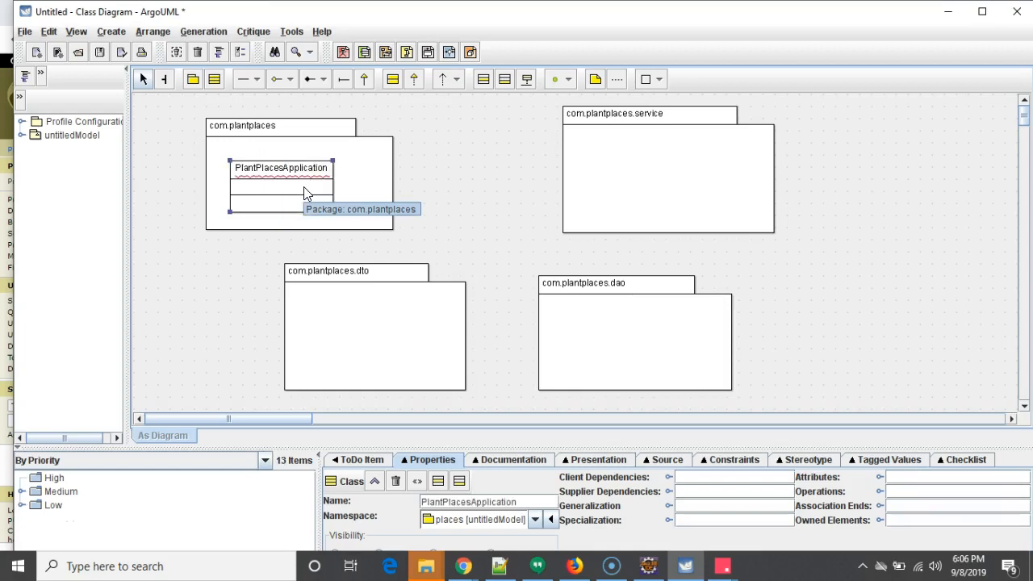
# - Widen the com.plantplaces package and add a PlantPlacesController class beside PlantPlacesApplication
pyautogui.click(391, 184)
pyautogui.moveTo(394, 231); pyautogui.dragTo(520, 244)
pyautogui.click(219, 79)
pyautogui.click(367, 163)
pyautogui.moveTo(218, 81); pyautogui.dragTo(239, 91)
pyautogui.click(375, 184)
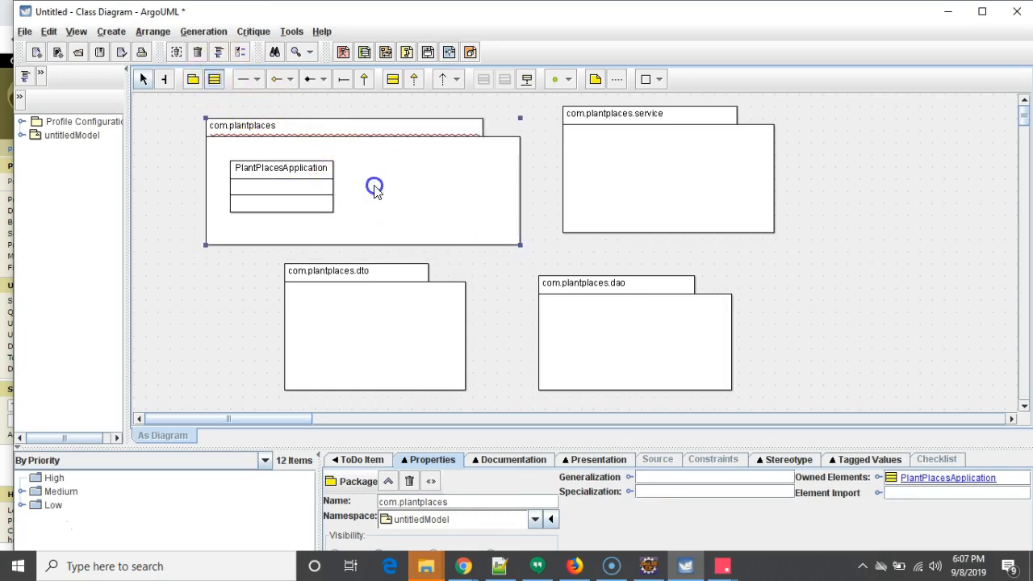
pyautogui.click(218, 82)
pyautogui.click(375, 185)
pyautogui.click(214, 79)
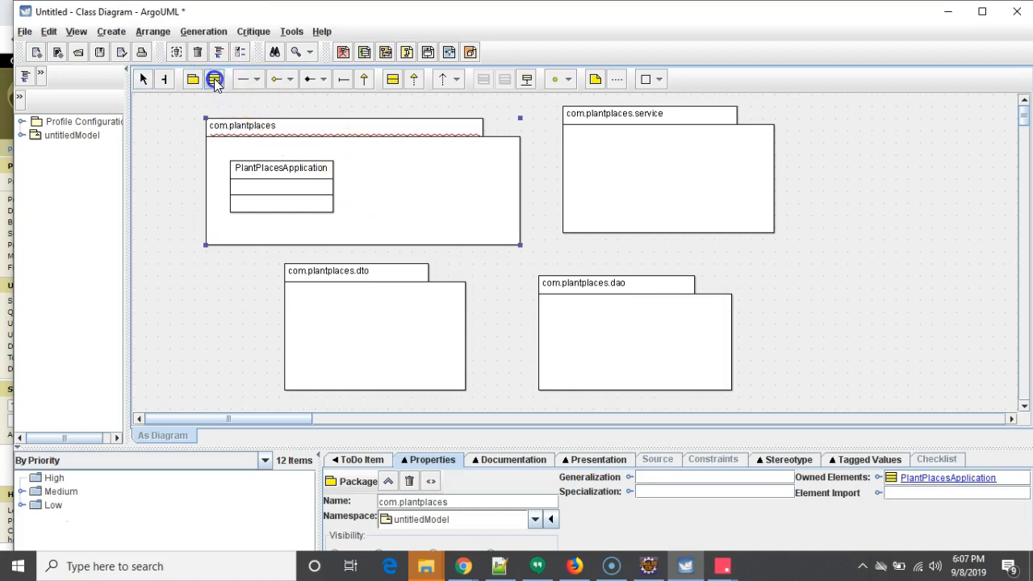
pyautogui.click(383, 167)
pyautogui.doubleClick(401, 173)
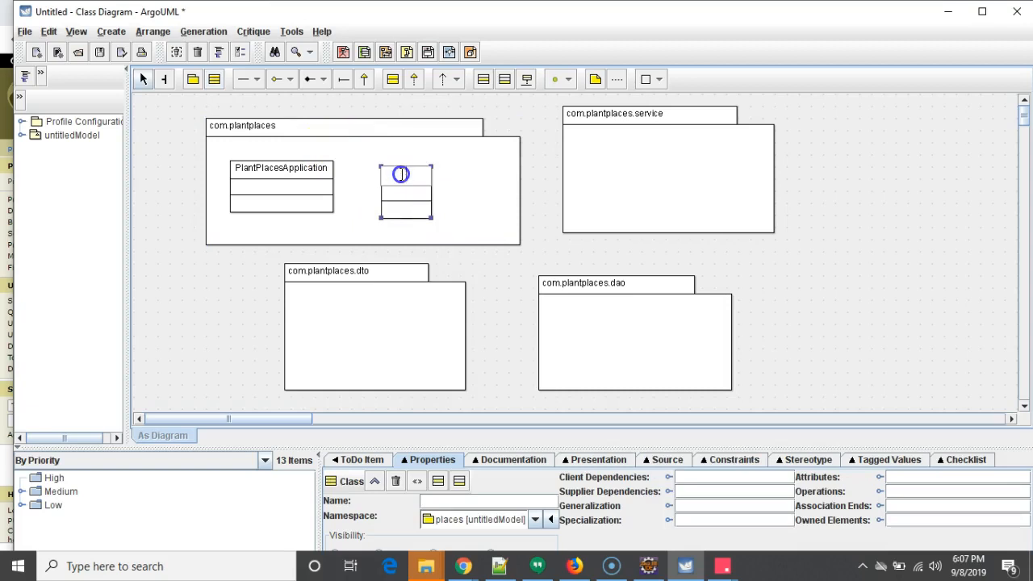
pyautogui.write('PlantPlacesController')
pyautogui.press('Return')
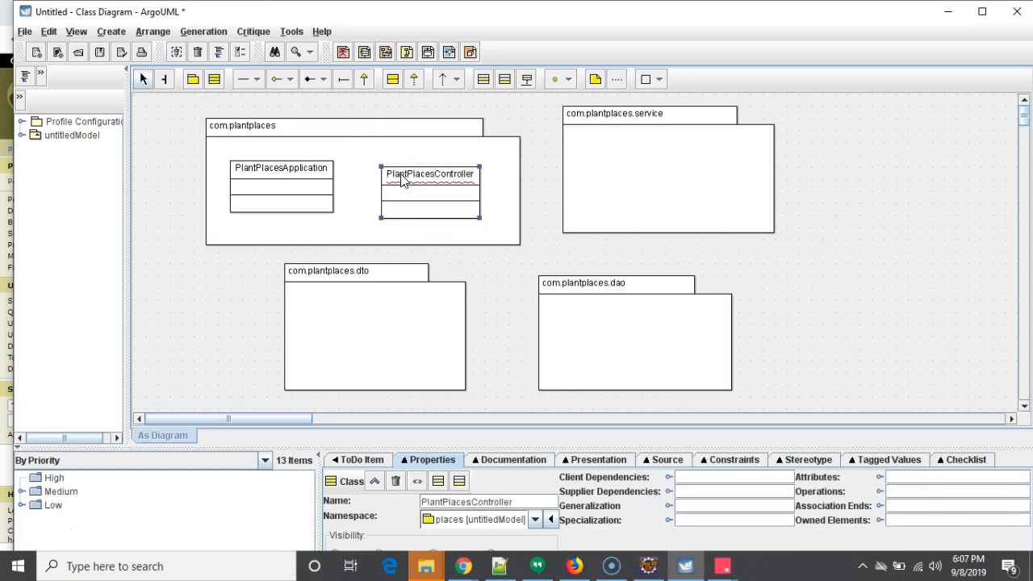
# - Switch to Eclipse and read through the PlantPlacesController.java source to review its methods
pyautogui.click(649, 565)
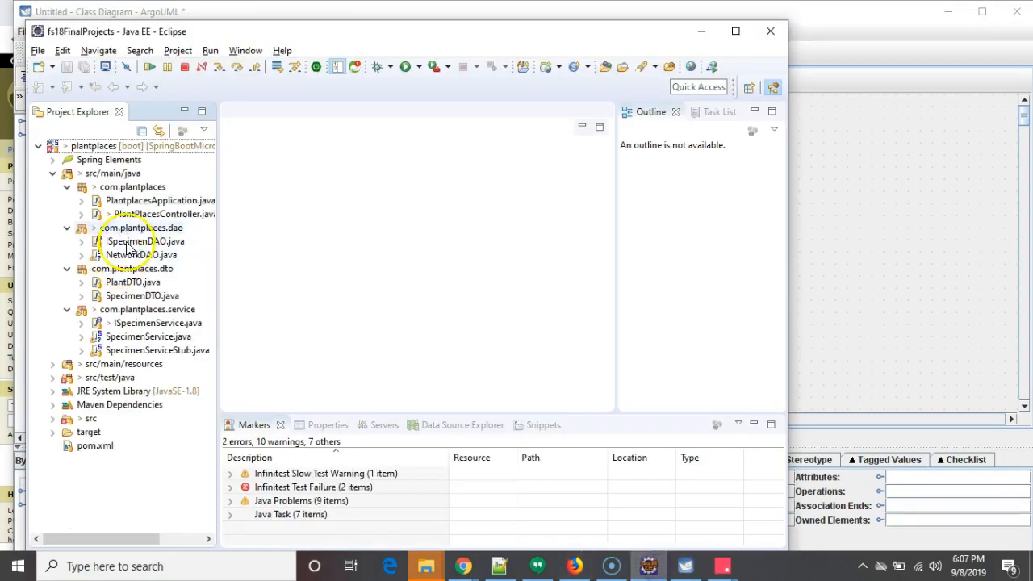
pyautogui.click(158, 204)
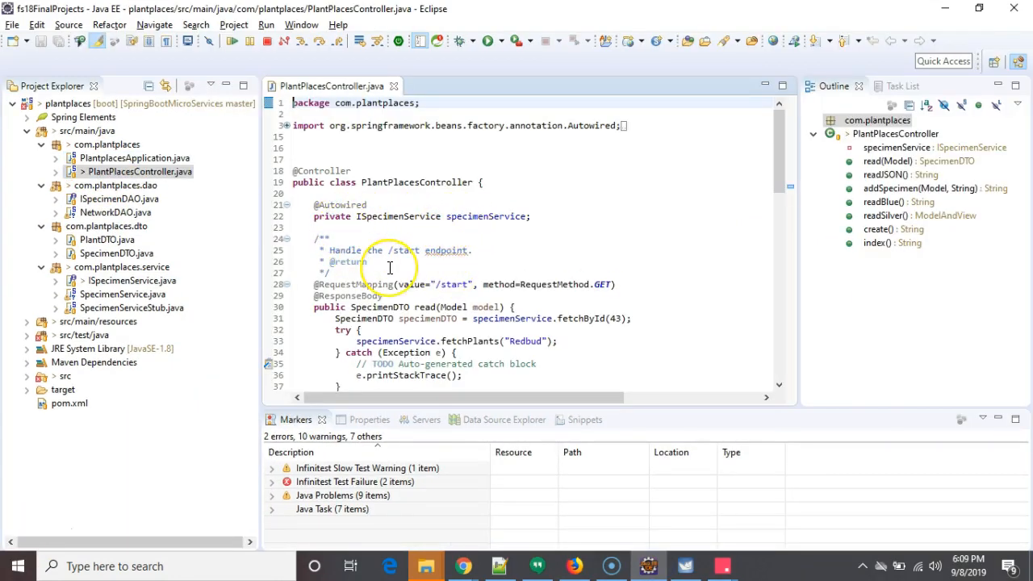
pyautogui.scroll(-2, 390, 267)
pyautogui.scroll(-1, 419, 252)
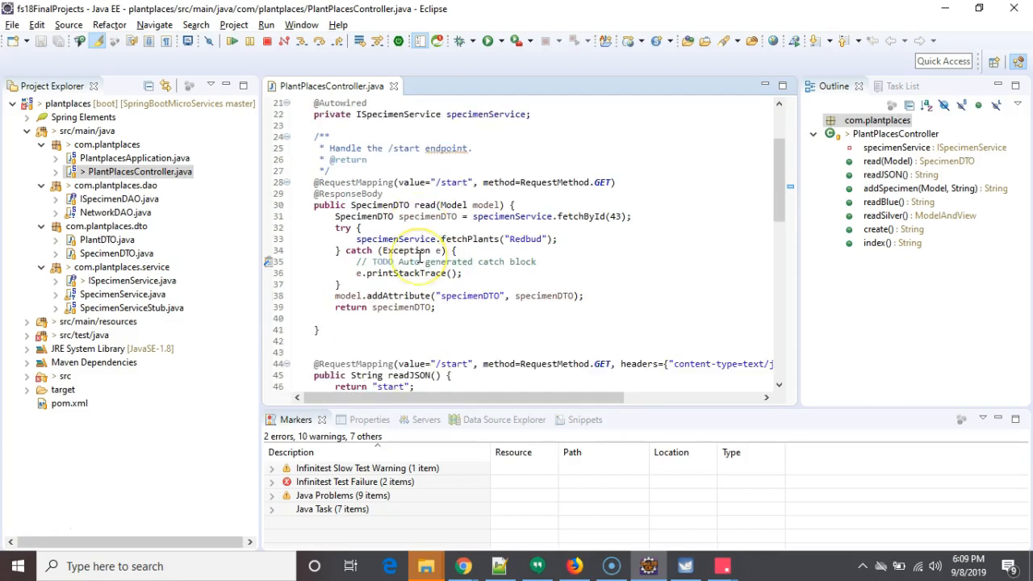
pyautogui.scroll(-1, 420, 256)
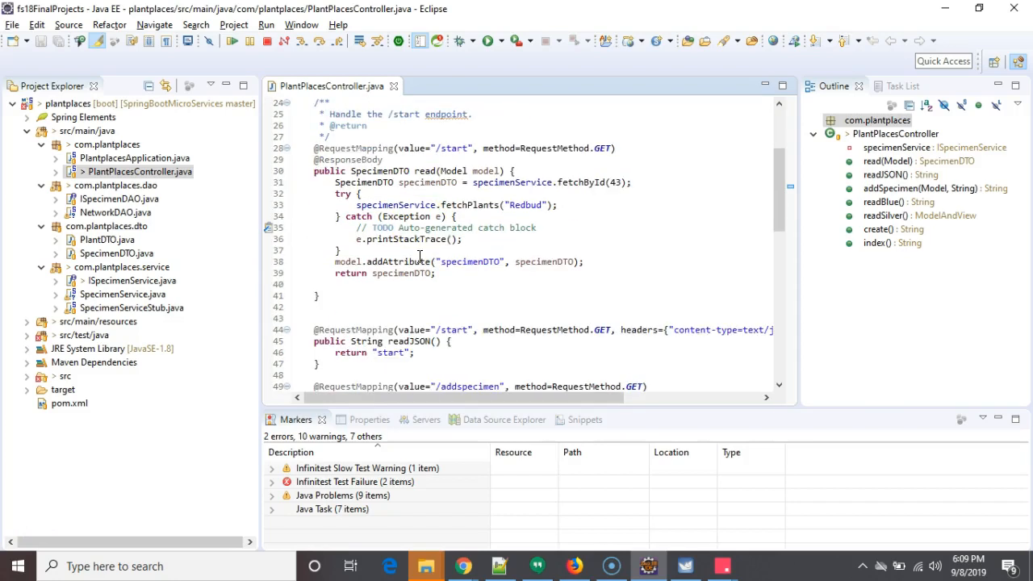
pyautogui.click(427, 172)
pyautogui.scroll(-5, 425, 170)
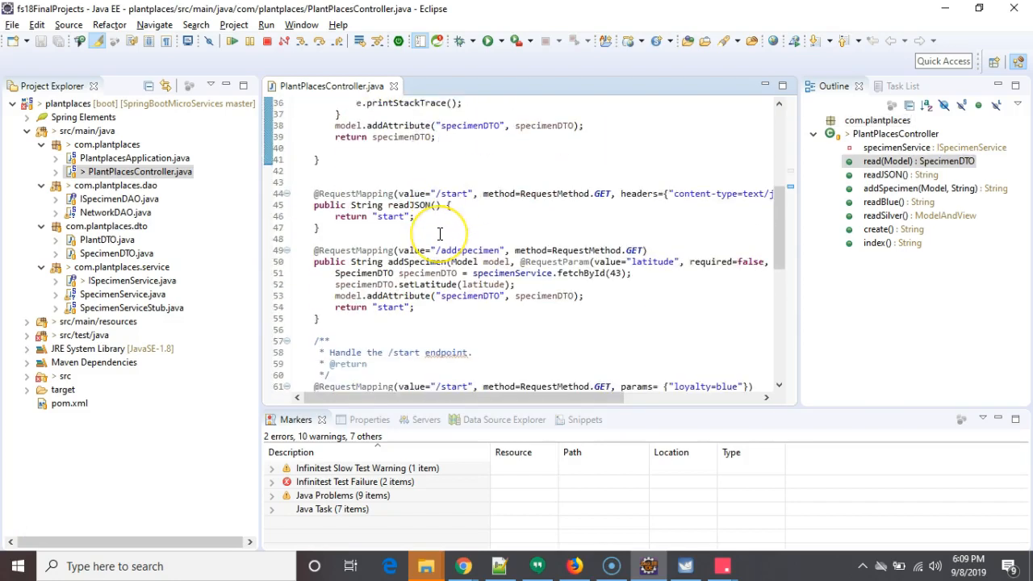
pyautogui.scroll(-3, 440, 233)
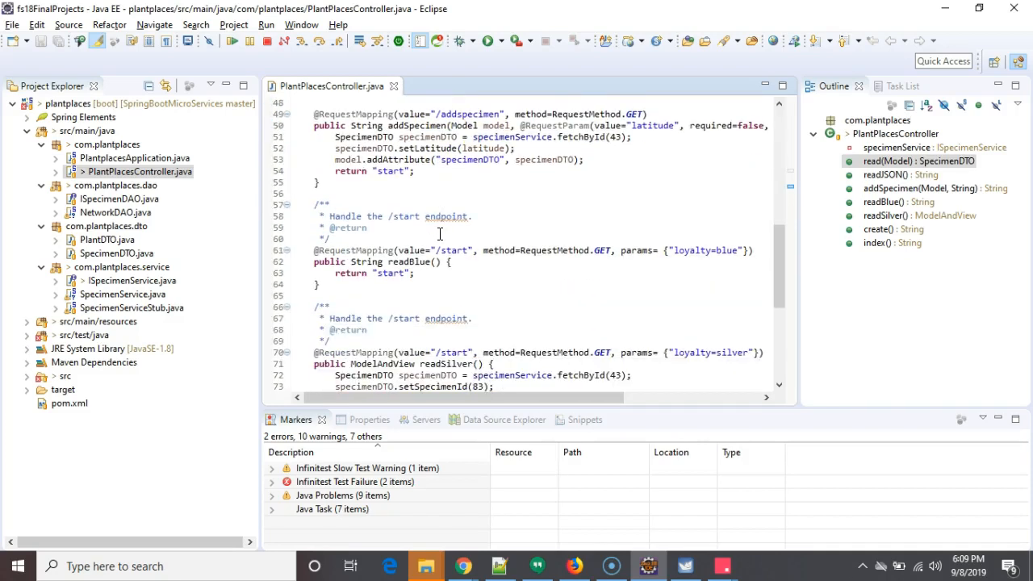
pyautogui.scroll(-7, 440, 233)
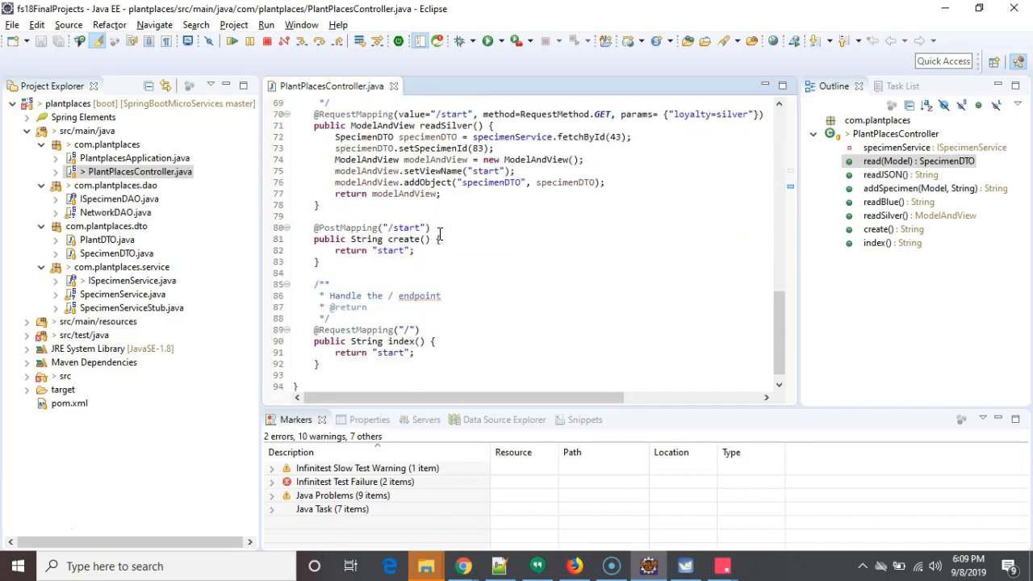
pyautogui.scroll(-1, 440, 234)
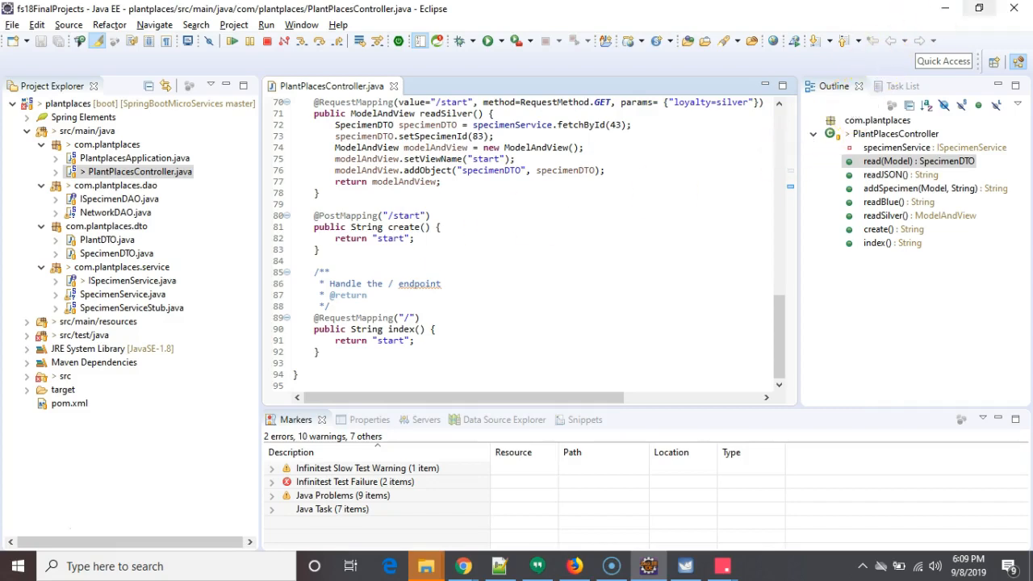
pyautogui.click(945, 8)
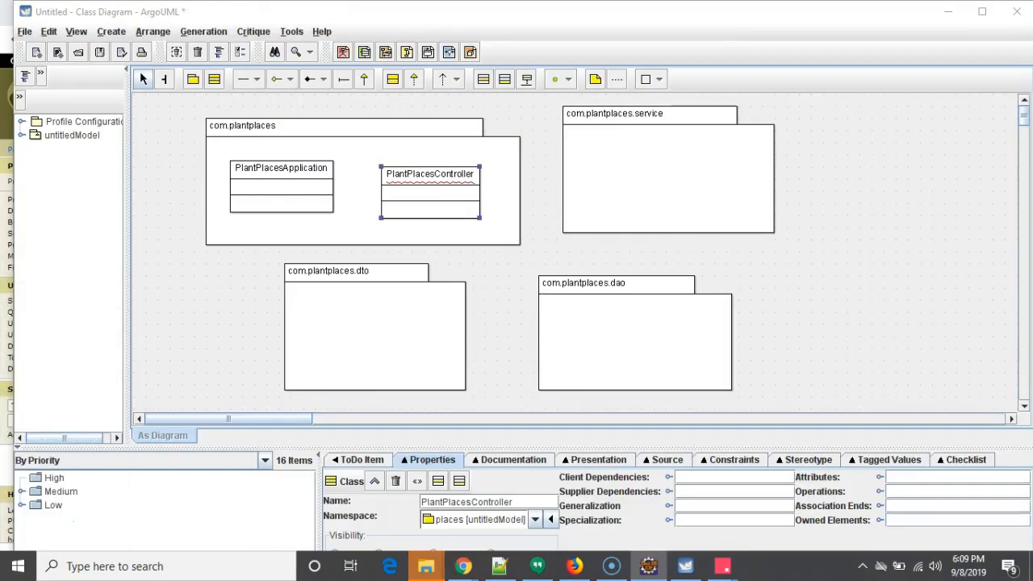
# - Add the operations readJSON() and index() to the PlantPlacesController class
pyautogui.moveTo(397, 214)
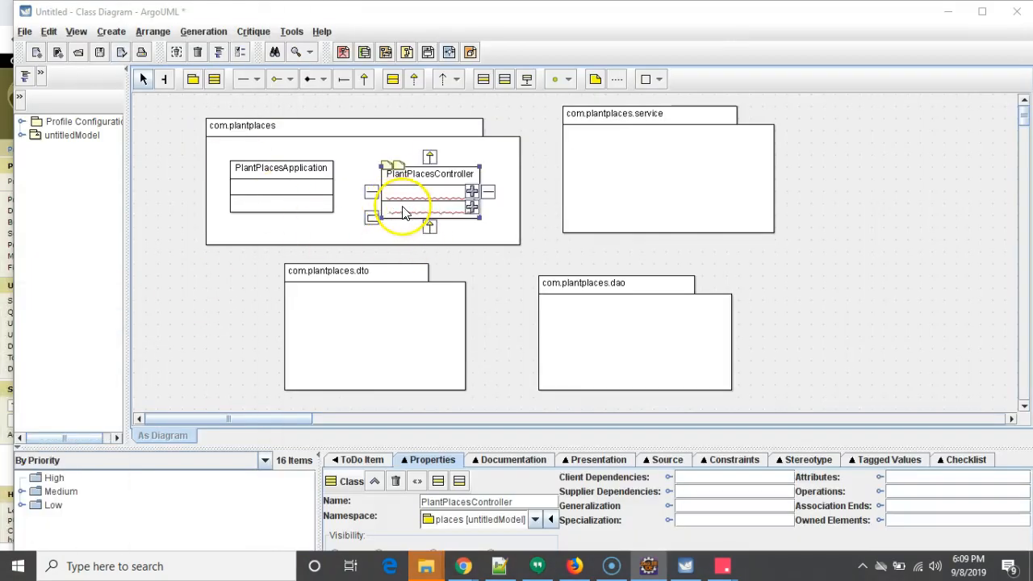
pyautogui.click(473, 208)
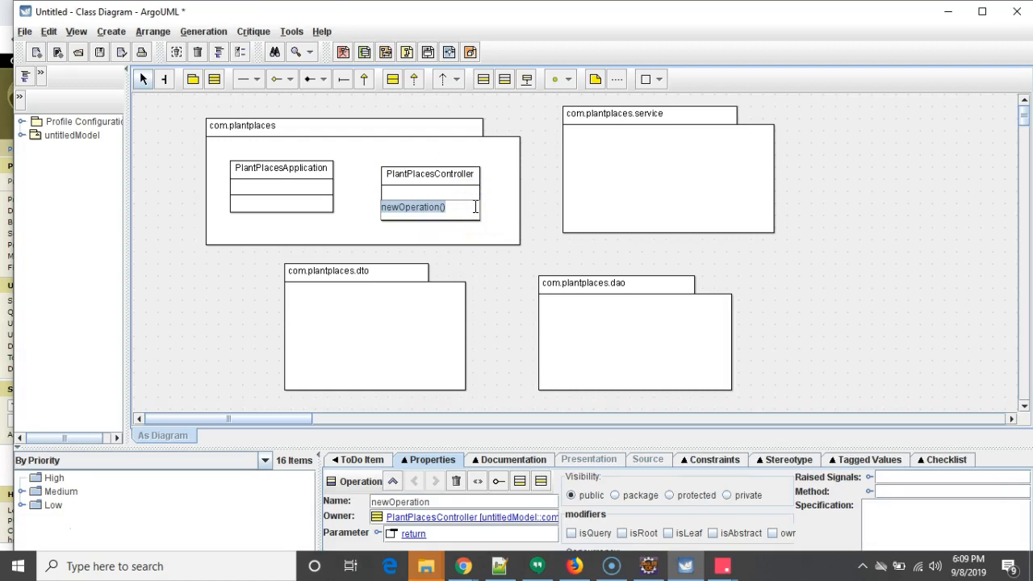
pyautogui.write('readJSON')
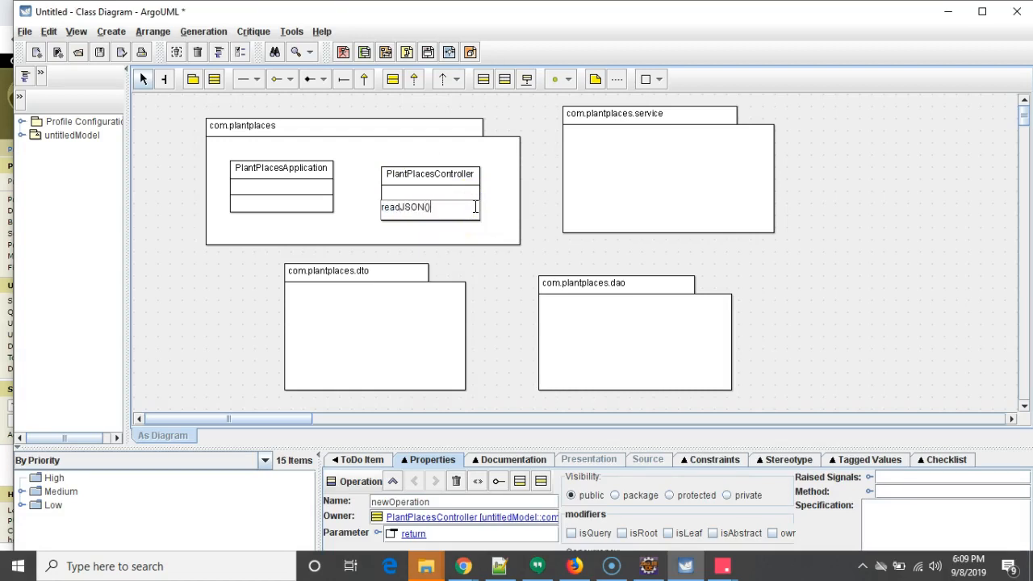
pyautogui.press('Return')
pyautogui.click(473, 214)
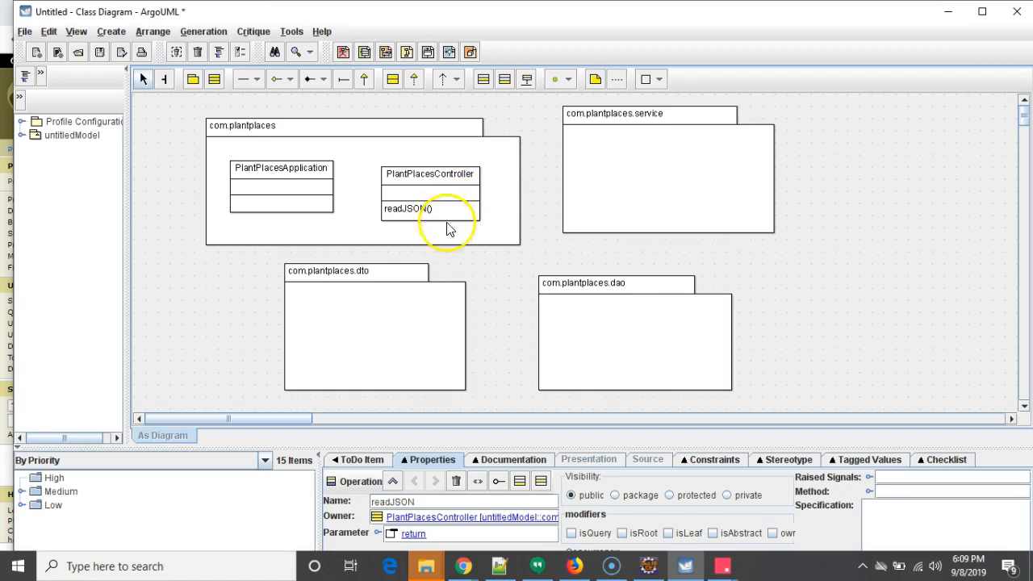
pyautogui.click(472, 209)
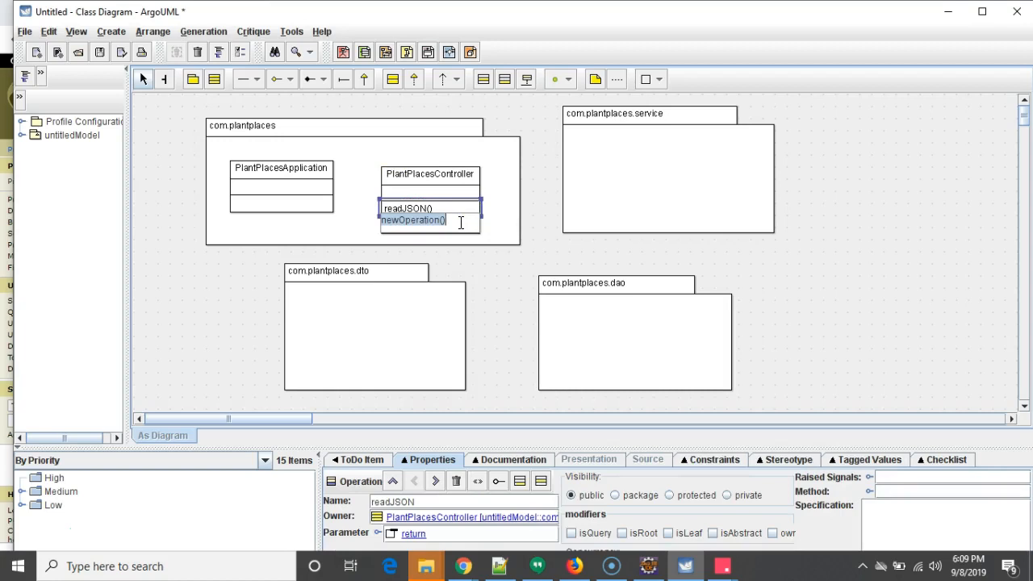
pyautogui.write('c')
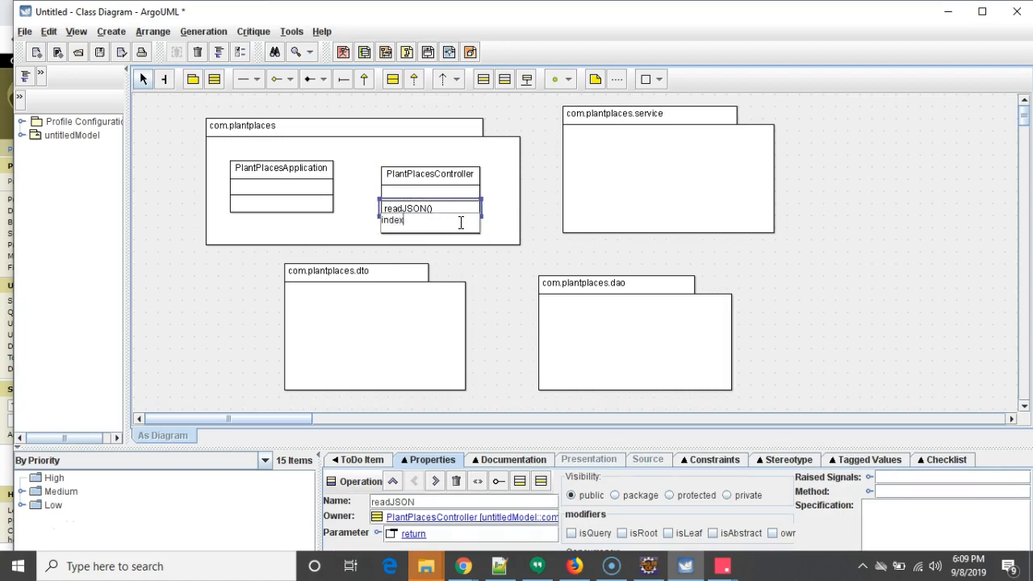
pyautogui.write('ndex()')
pyautogui.press('Return')
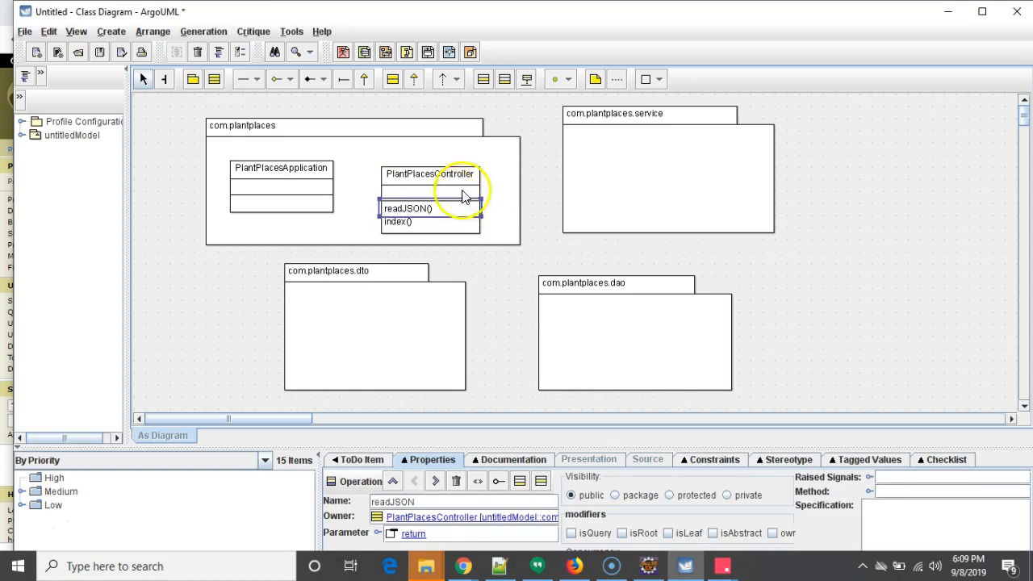
# - Open PlantDTO.java in Eclipse and review its private fields and getter and setter methods
pyautogui.click(517, 173)
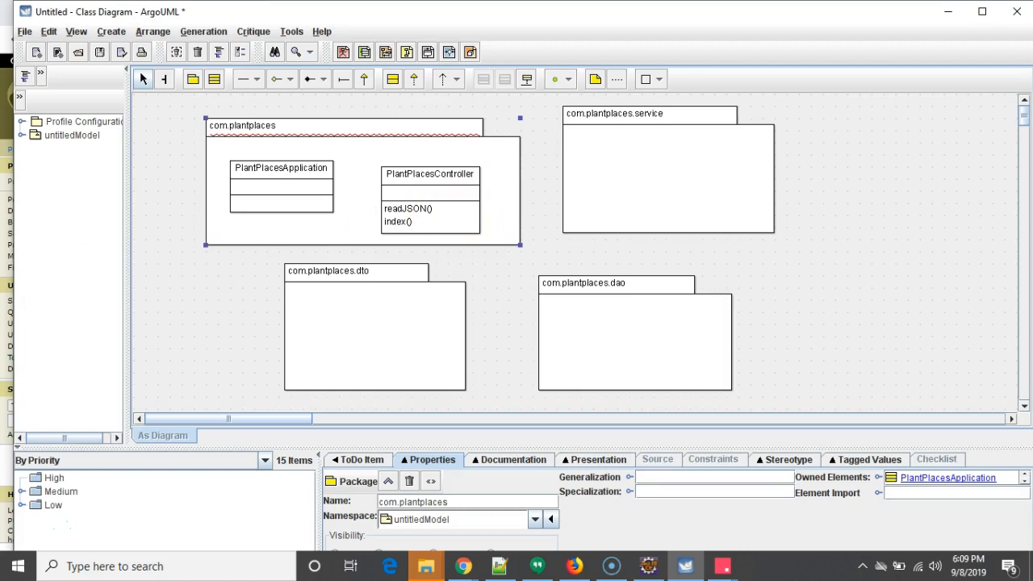
pyautogui.moveTo(0, 8); pyautogui.dragTo(828, 56)
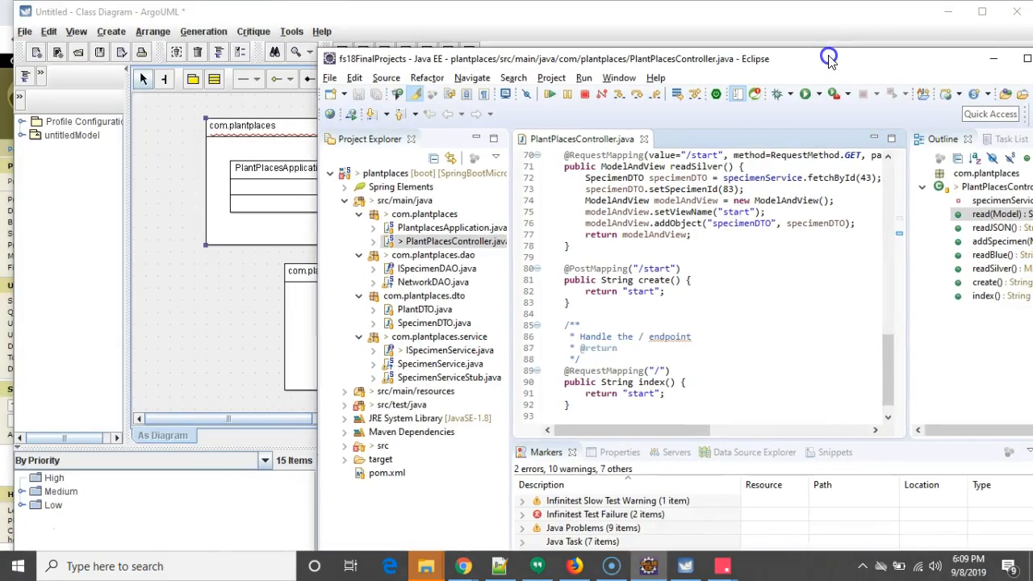
pyautogui.doubleClick(427, 309)
pyautogui.moveTo(682, 235); pyautogui.dragTo(538, 201)
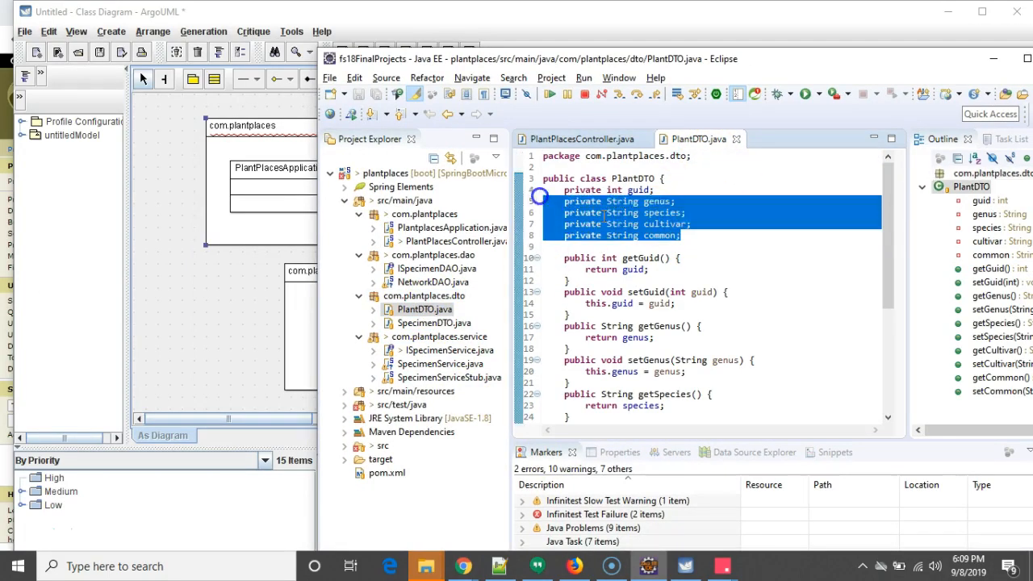
pyautogui.scroll(-4, 658, 281)
pyautogui.scroll(-2, 658, 281)
pyautogui.scroll(6, 658, 281)
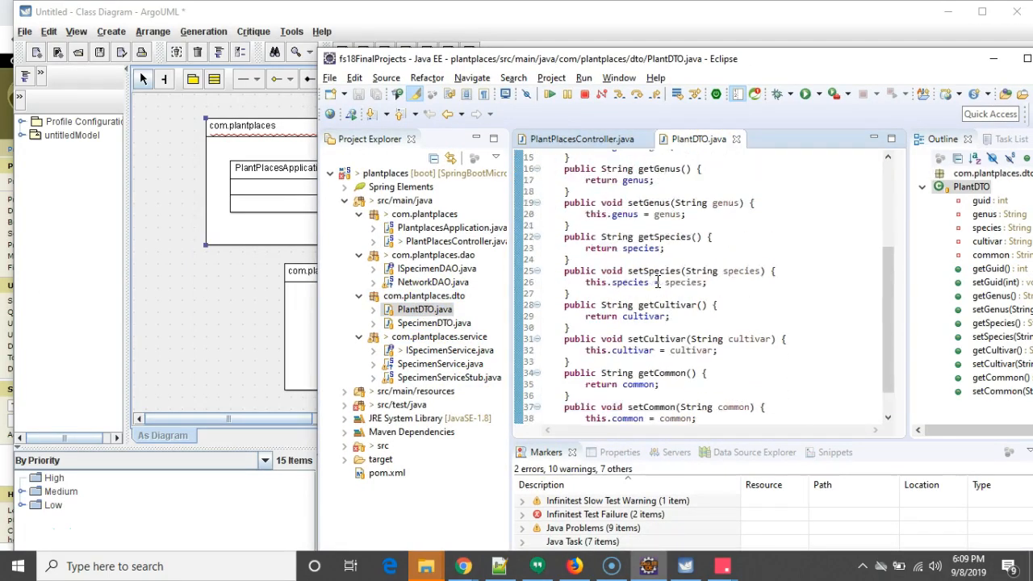
pyautogui.scroll(-5, 658, 281)
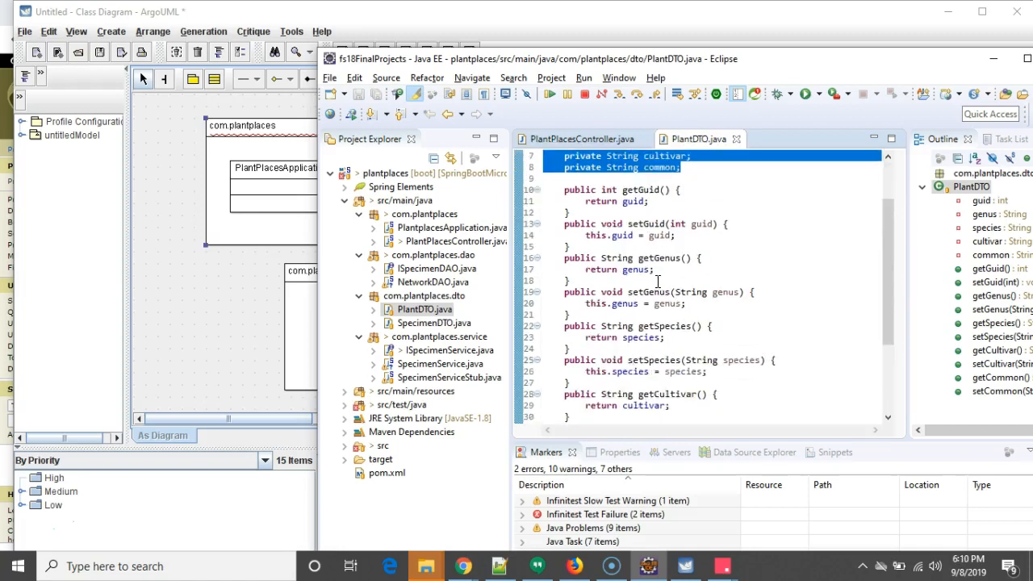
pyautogui.moveTo(848, 62); pyautogui.dragTo(0, 81)
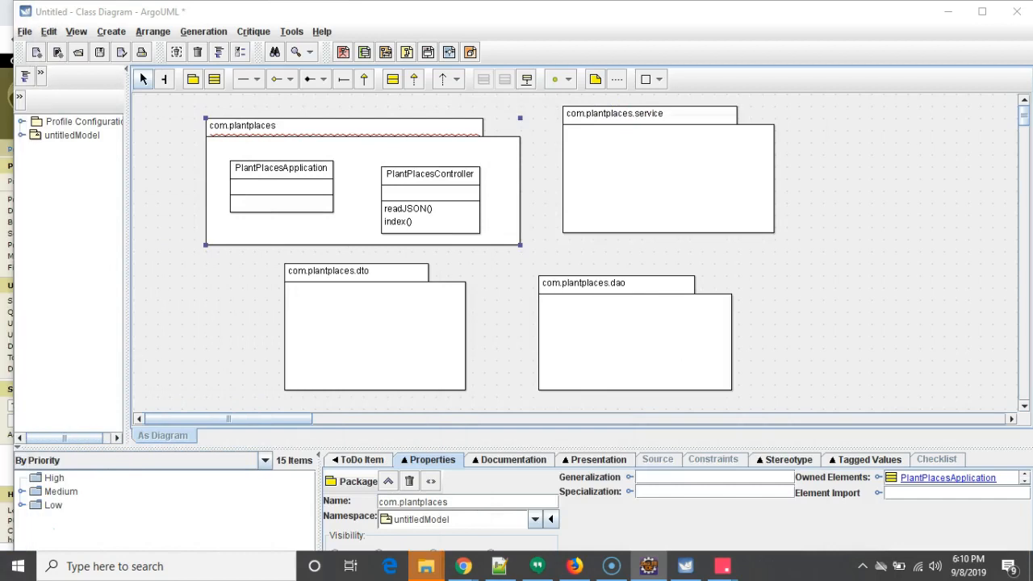
pyautogui.moveTo(0, 81); pyautogui.dragTo(549, 64)
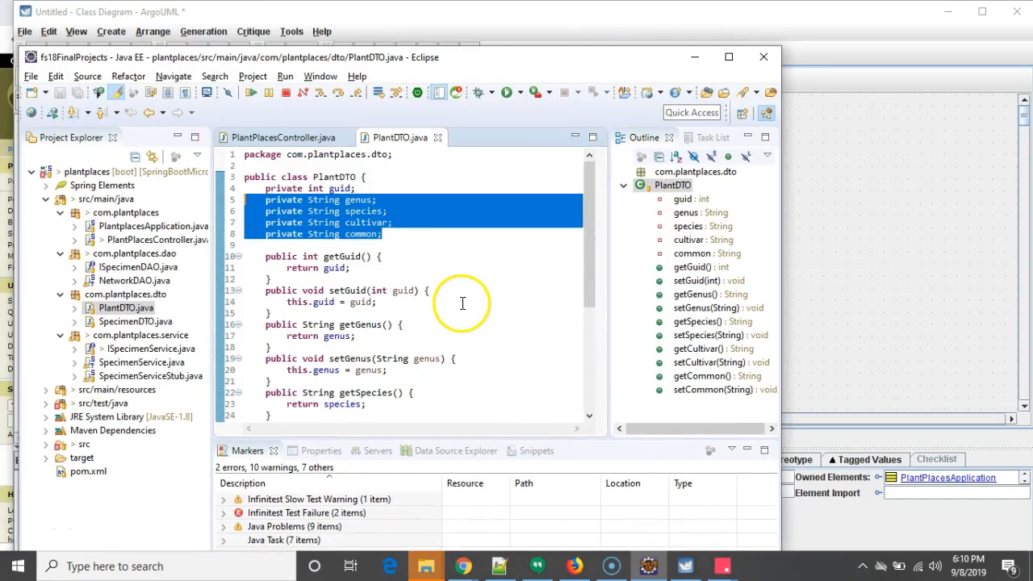
pyautogui.click(343, 176)
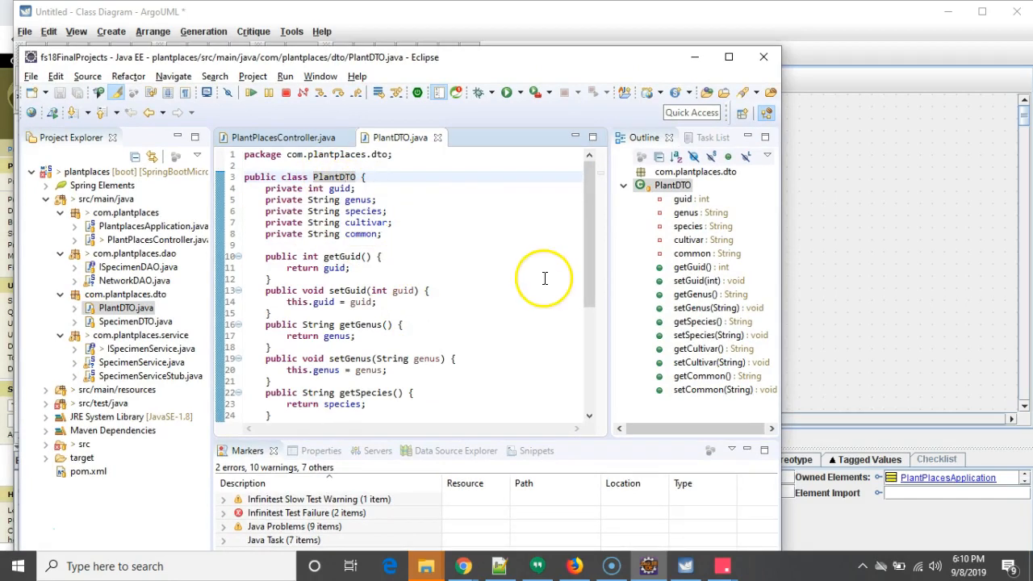
pyautogui.moveTo(399, 244); pyautogui.dragTo(266, 189)
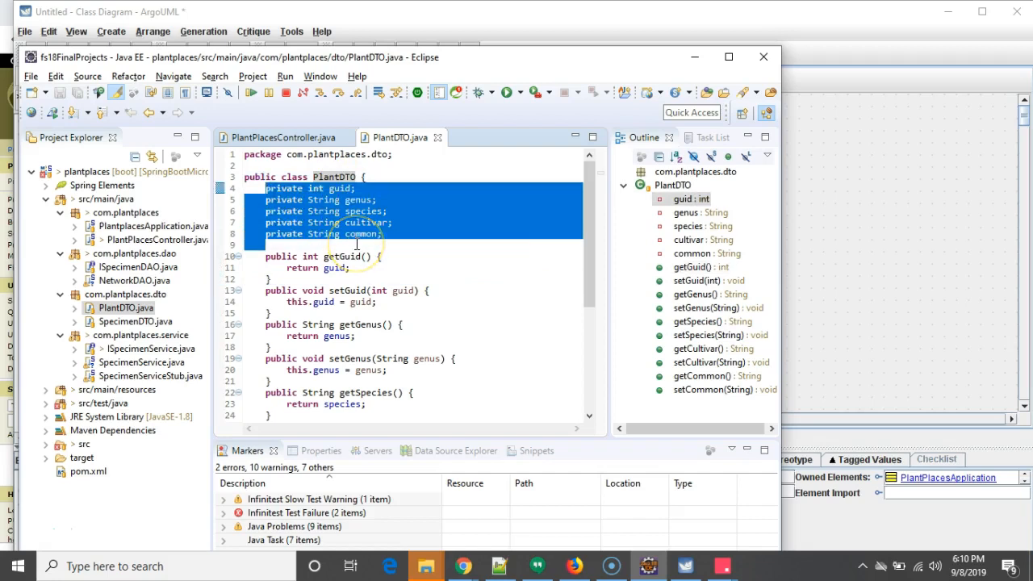
pyautogui.click(408, 256)
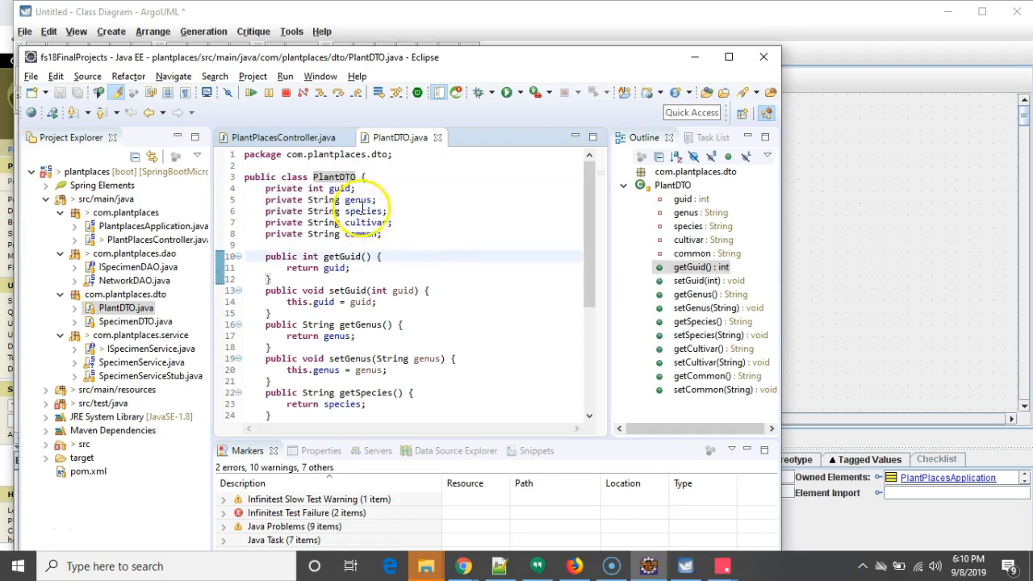
pyautogui.moveTo(346, 190)
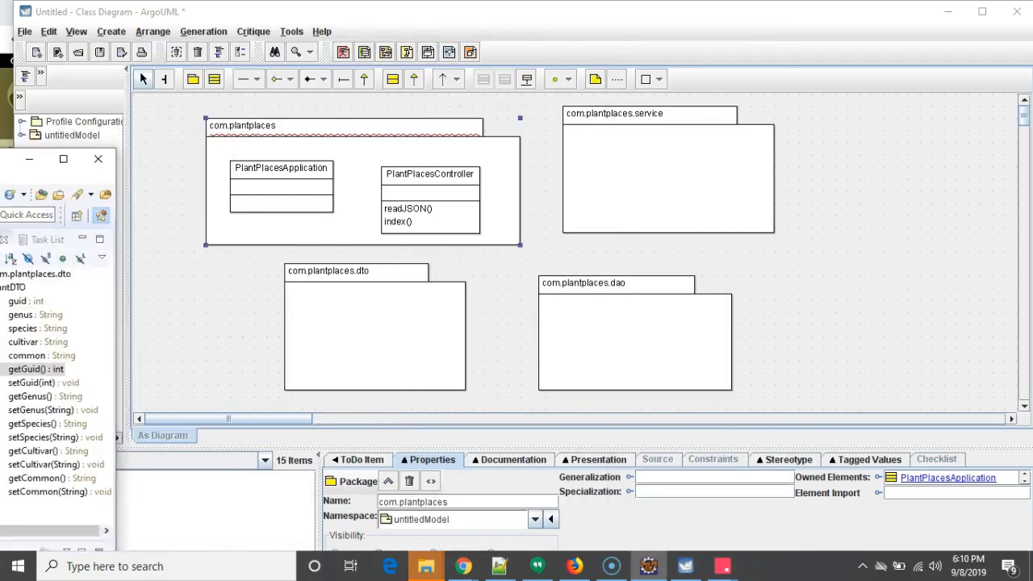
pyautogui.hotkey('alt', 'Tab')
# - Add a class named Plant inside the com.plantplaces.dto package
pyautogui.click(214, 78)
pyautogui.click(306, 312)
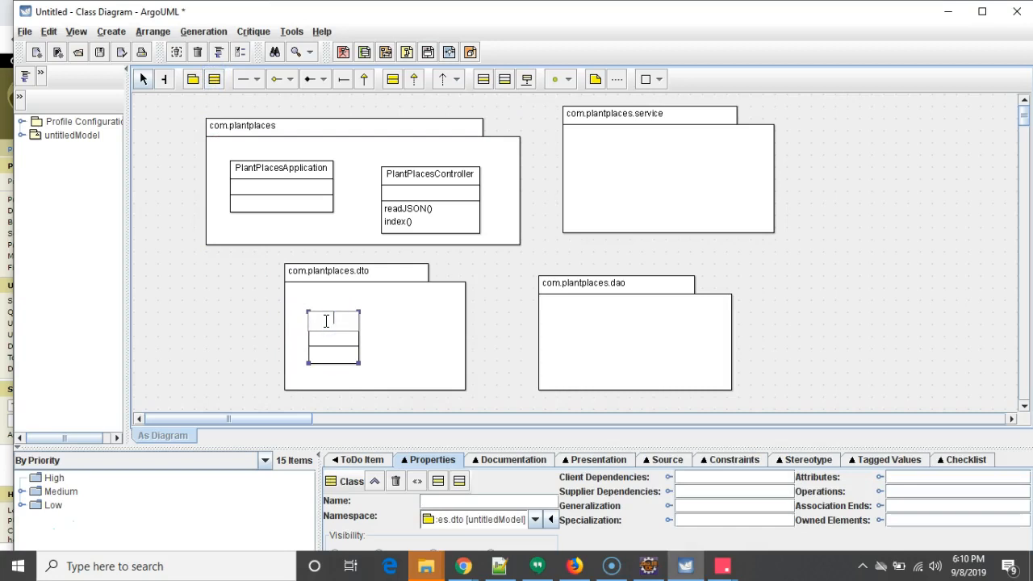
pyautogui.write('ant')
pyautogui.click(341, 341)
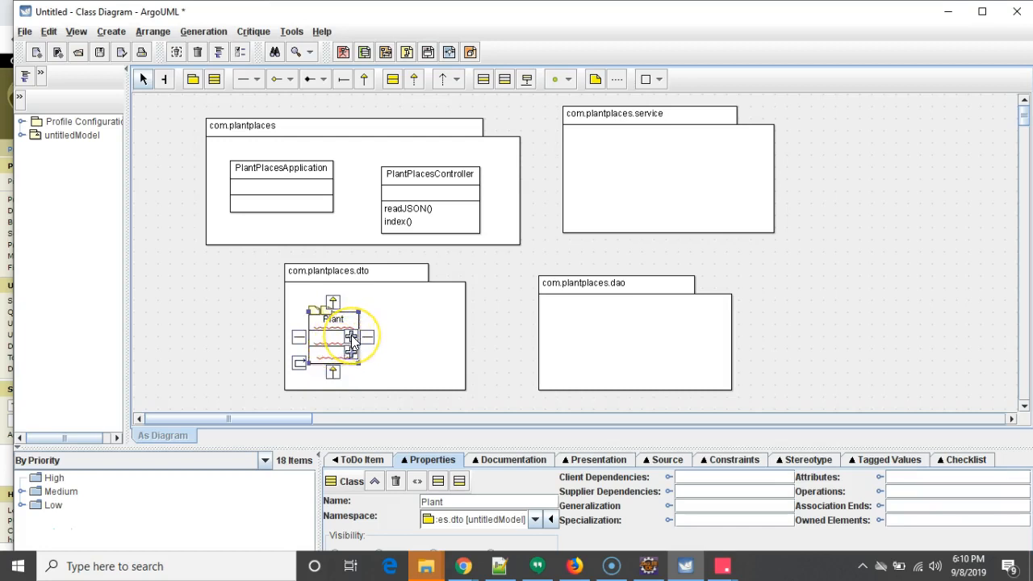
# - Add an attribute guid of type Integer to the Plant class
pyautogui.click(351, 337)
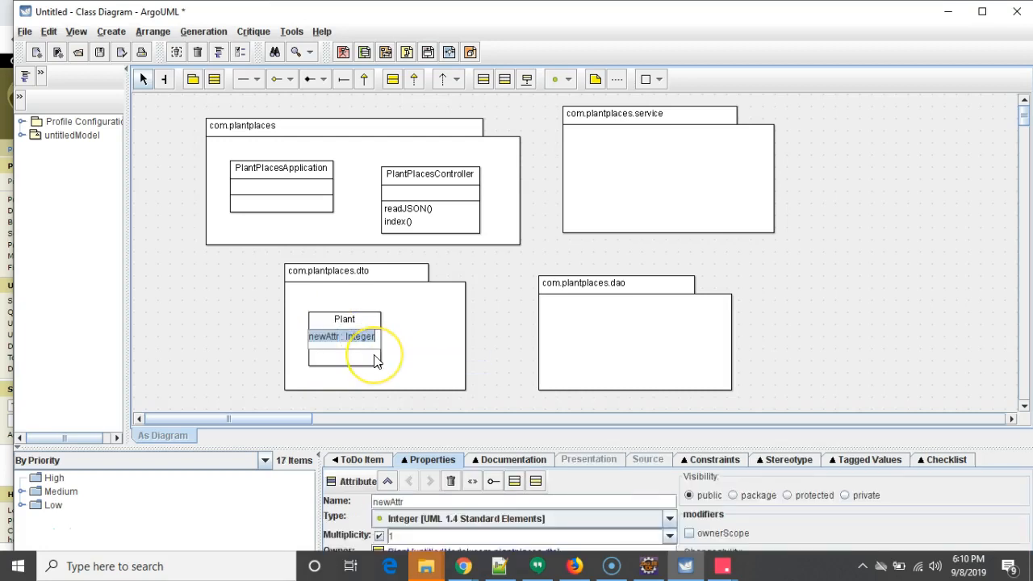
pyautogui.write('guid ')
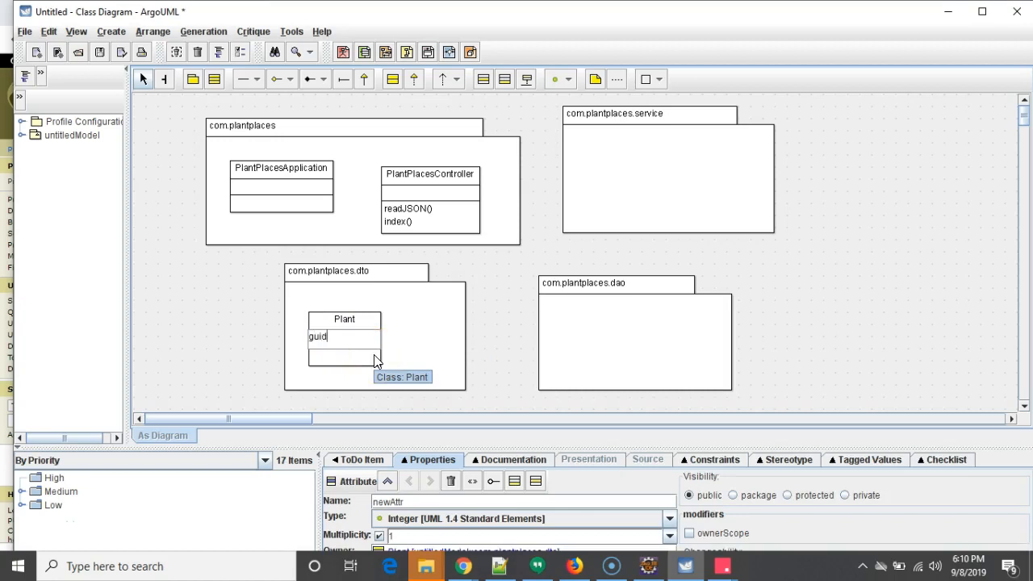
pyautogui.write(': Integer')
pyautogui.press('Return')
pyautogui.click(323, 342)
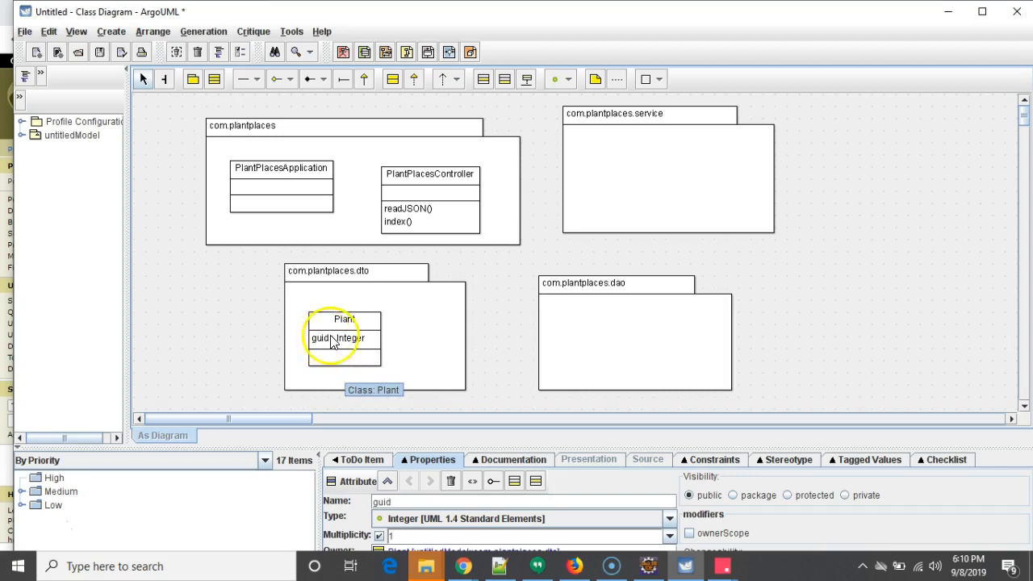
pyautogui.click(373, 342)
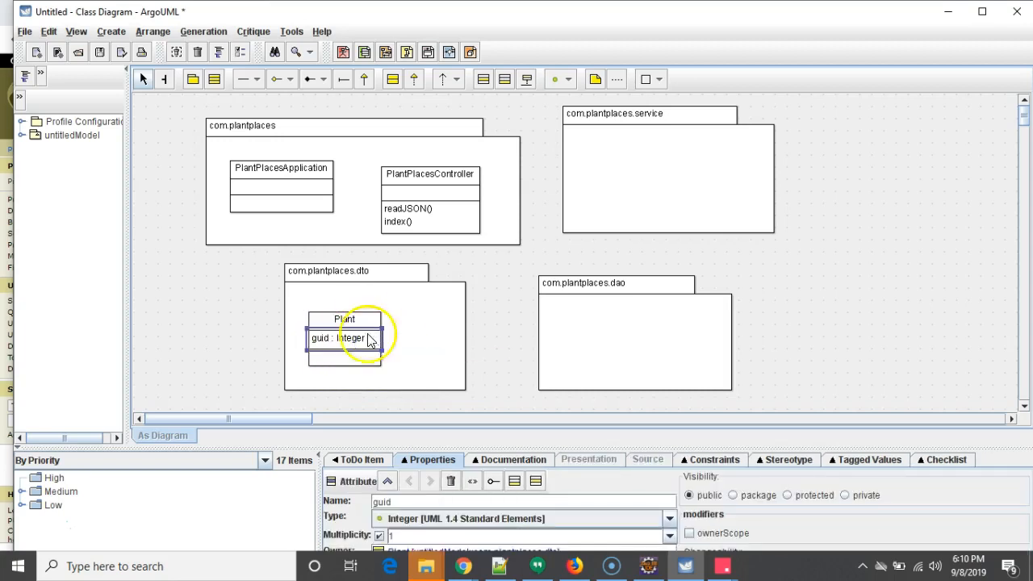
# - Add an attribute genus of type String to the Plant class
pyautogui.click(363, 321)
pyautogui.click(373, 338)
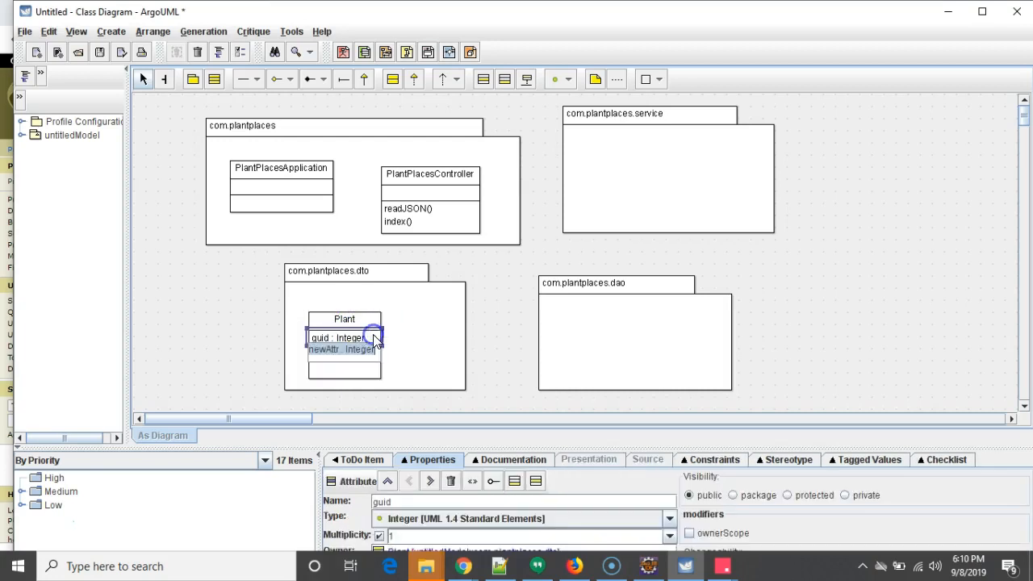
pyautogui.write('genus : String')
pyautogui.press('Return')
# - Add an attribute species of type String to the Plant class, then move the class toward the package's right side
pyautogui.click(427, 350)
pyautogui.click(368, 338)
pyautogui.click(364, 351)
pyautogui.click(373, 322)
pyautogui.click(373, 337)
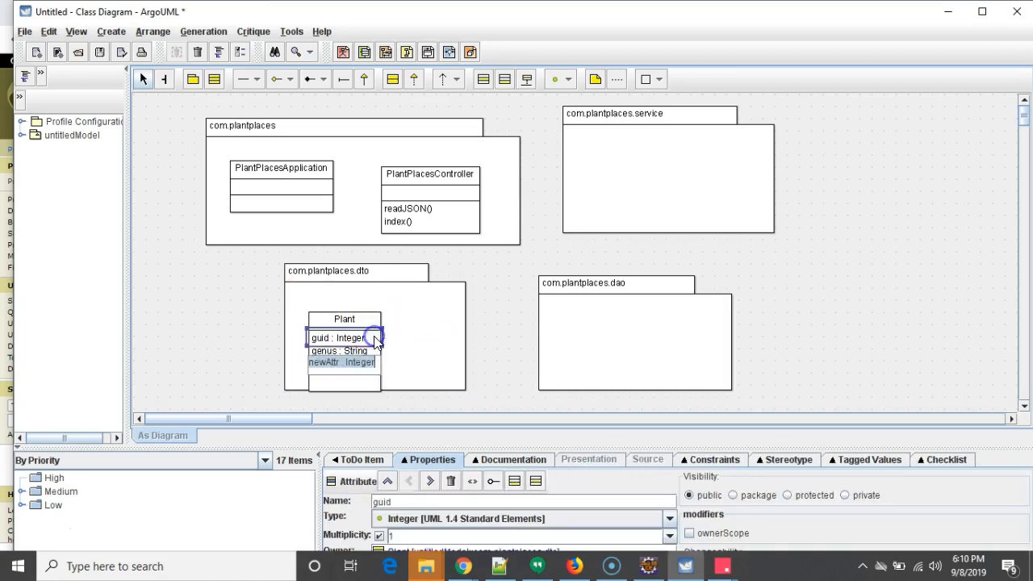
pyautogui.write('species')
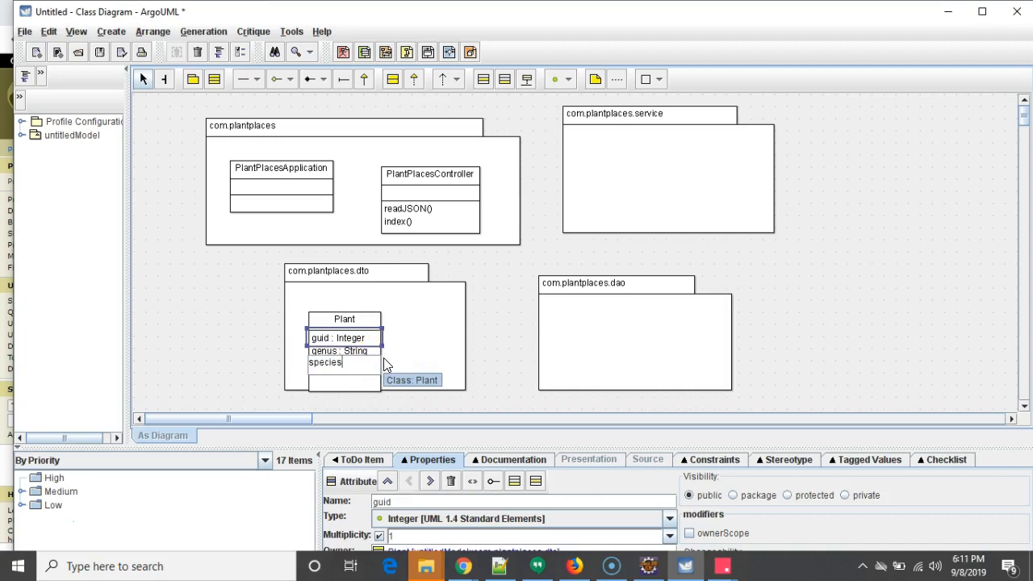
pyautogui.write(' : String')
pyautogui.press('Return')
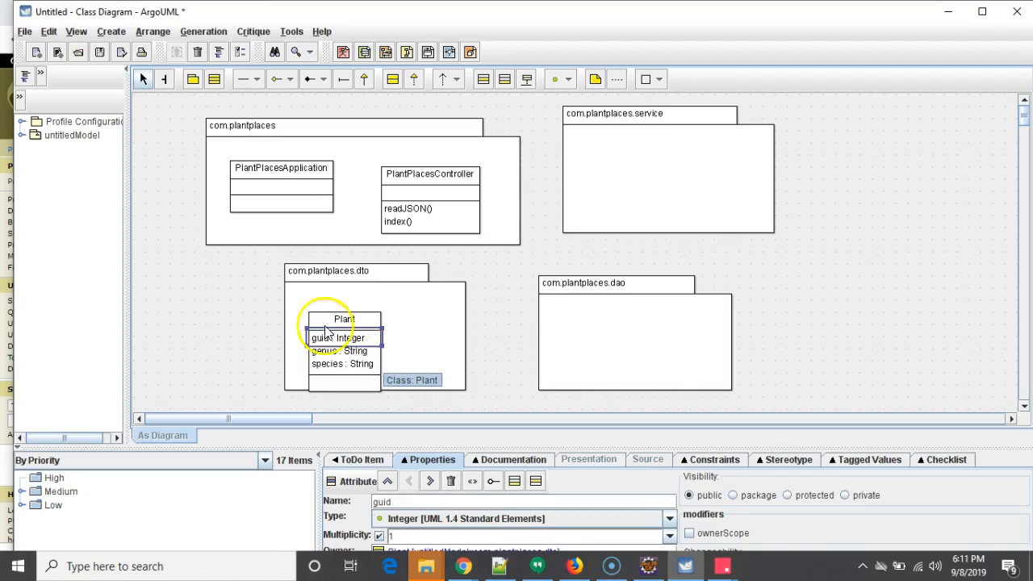
pyautogui.click(386, 349)
pyautogui.moveTo(367, 318); pyautogui.dragTo(439, 300)
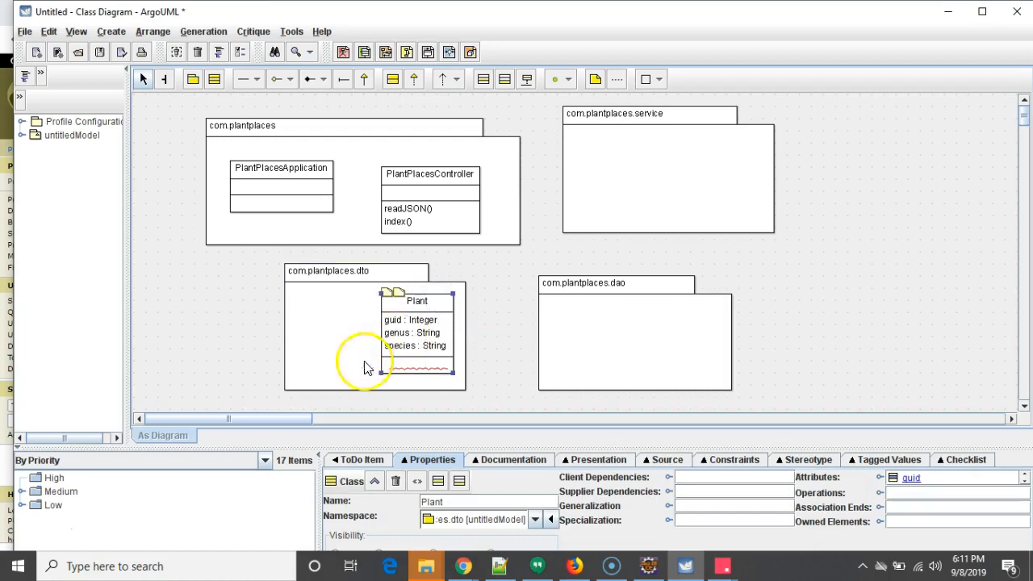
# - Open SpecimenDTO.java in Eclipse and review its private fields
pyautogui.moveTo(0, 42); pyautogui.dragTo(532, 42)
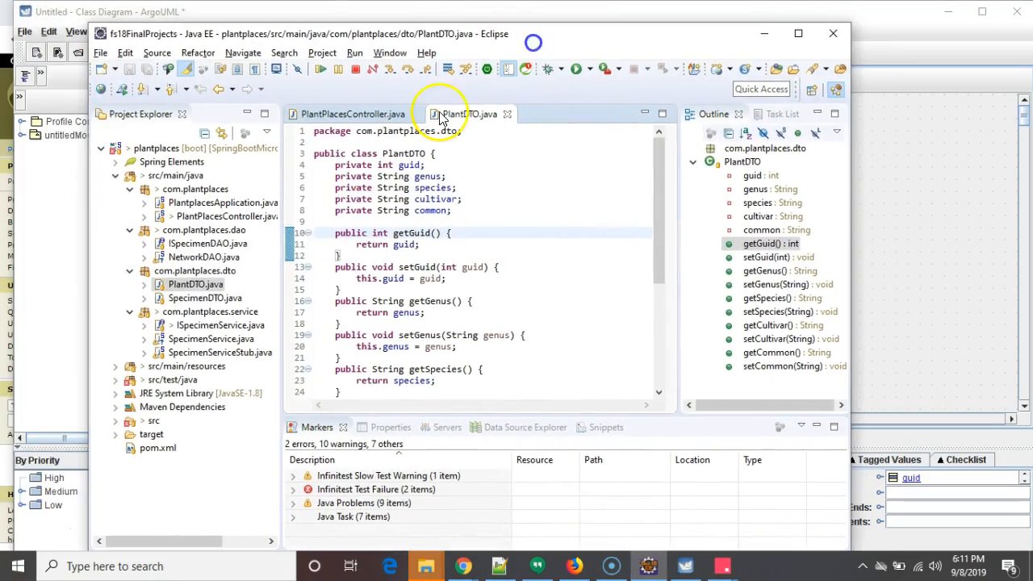
pyautogui.doubleClick(204, 297)
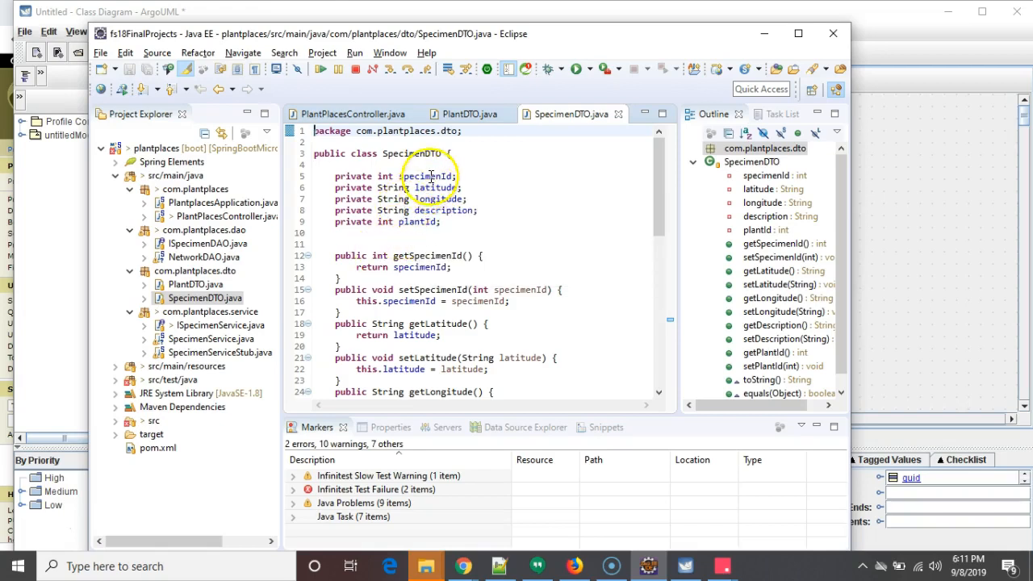
pyautogui.moveTo(575, 42); pyautogui.dragTo(0, 79)
# - Add a class named Specimen inside the com.plantplaces.dto package
pyautogui.click(216, 78)
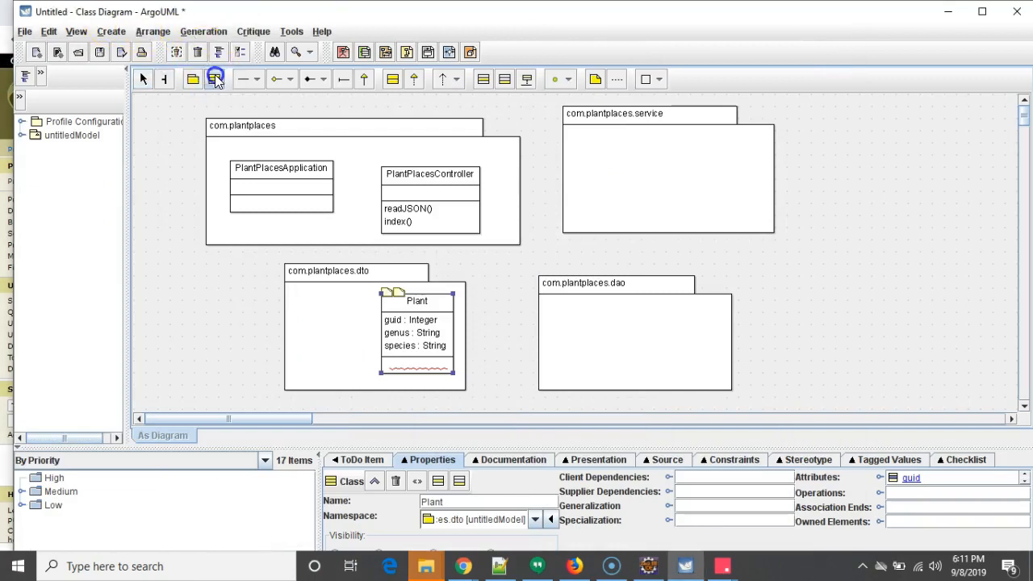
pyautogui.click(296, 308)
pyautogui.write('Specimen')
pyautogui.press('Return')
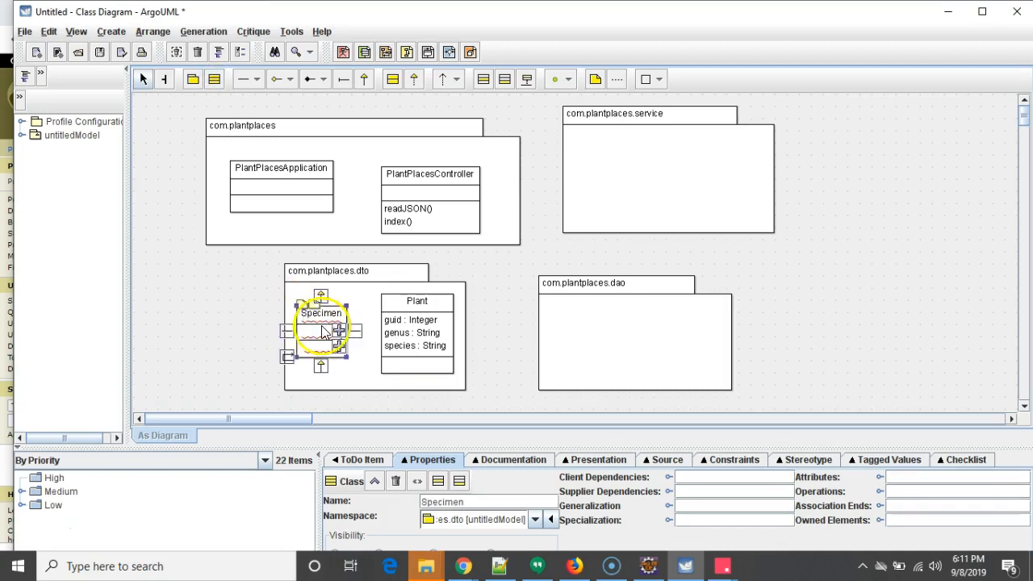
# - Add an attribute plantID of type Integer to the Specimen class
pyautogui.click(337, 333)
pyautogui.write('p')
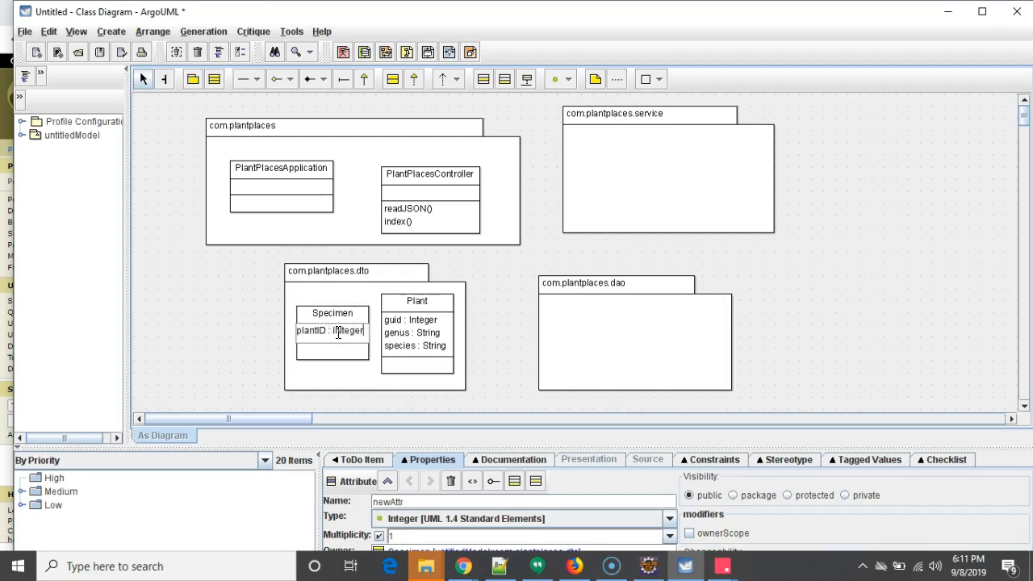
pyautogui.write('lantID : Integer')
pyautogui.press('Return')
# - Add an attribute latitude of type String to the Specimen class
pyautogui.rightClick(339, 337)
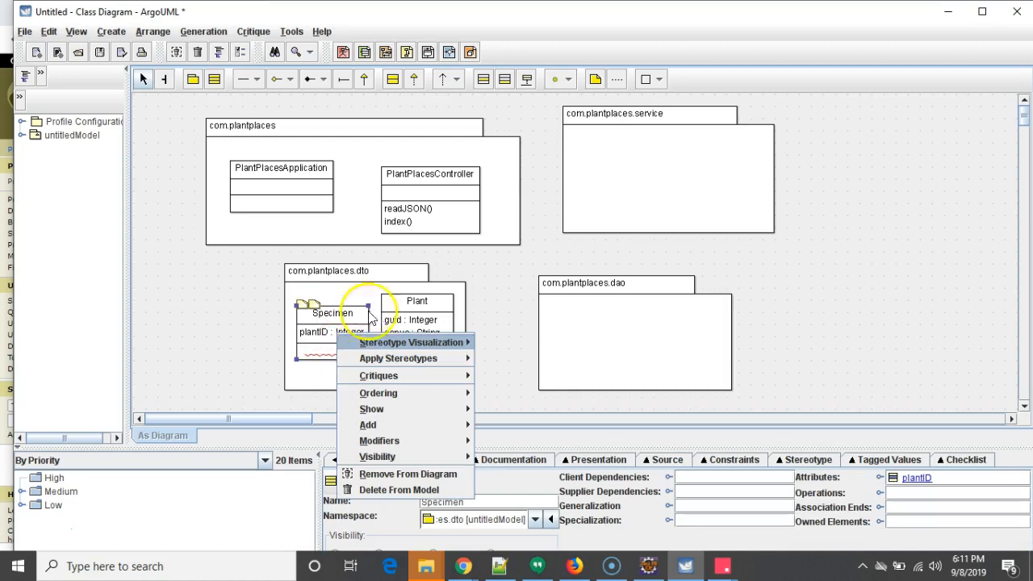
pyautogui.click(361, 335)
pyautogui.click(361, 334)
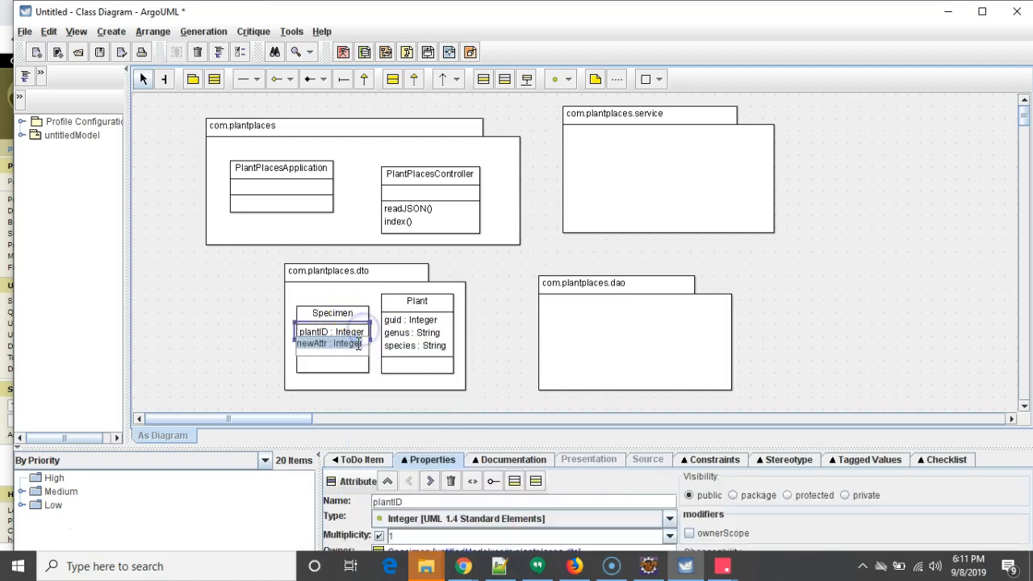
pyautogui.write('lat')
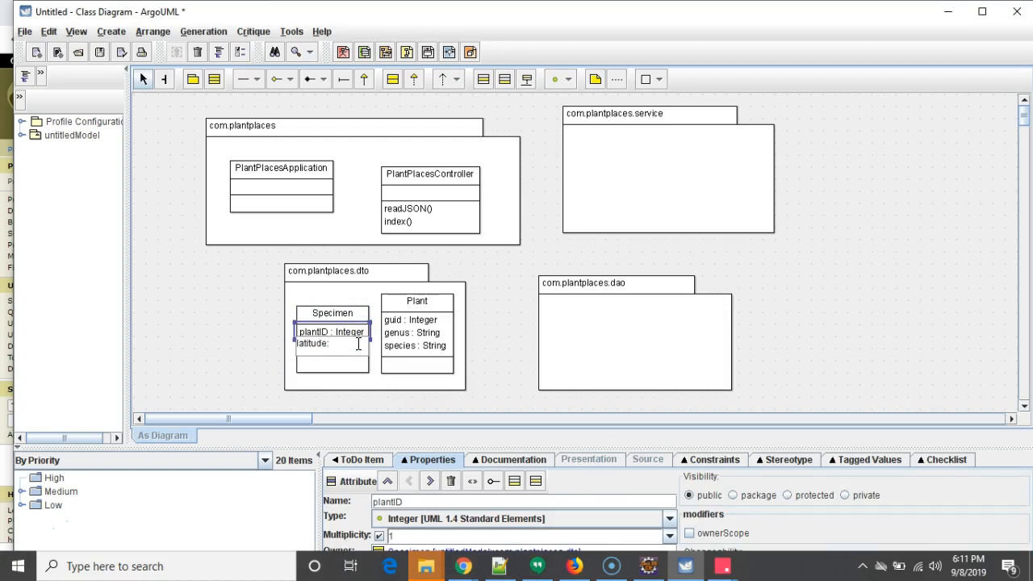
pyautogui.write('itude : String')
pyautogui.press('Return')
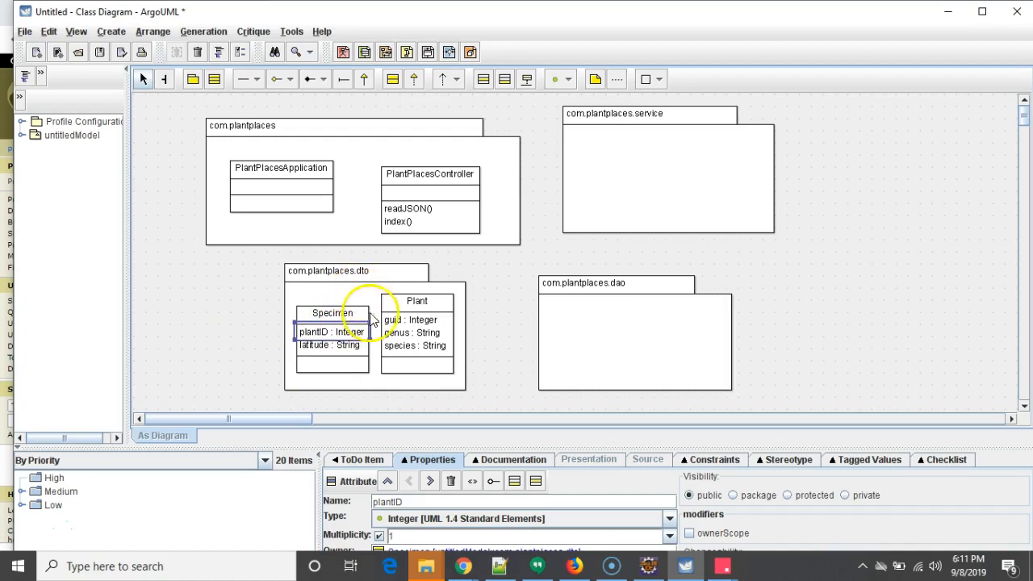
# - Add an attribute longitude of type String to the Specimen class
pyautogui.click(359, 313)
pyautogui.doubleClick(359, 332)
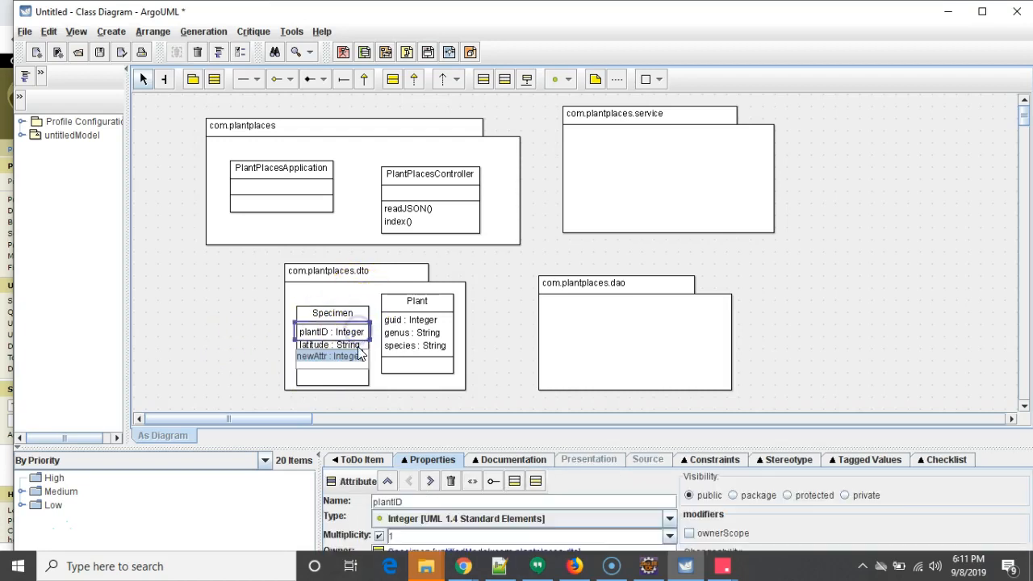
pyautogui.write('longitude : String')
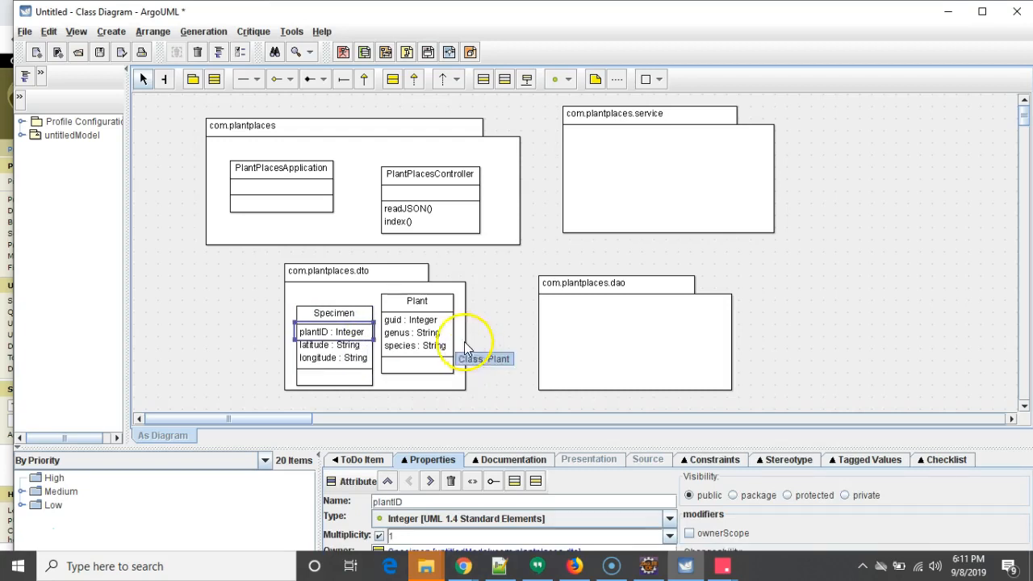
pyautogui.click(364, 316)
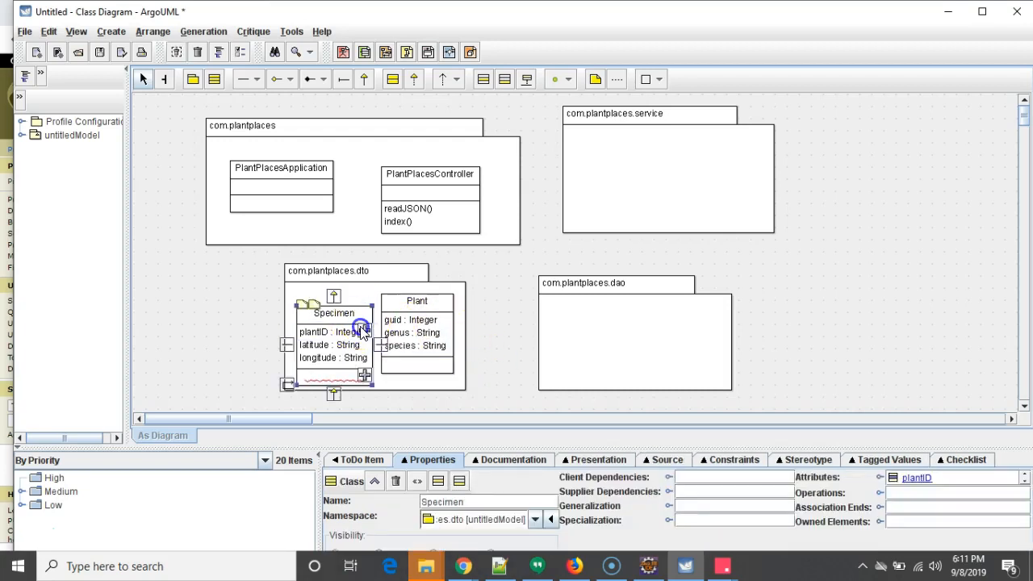
# - Add an attribute description of type String to the Specimen class
pyautogui.doubleClick(361, 332)
pyautogui.write('descripti')
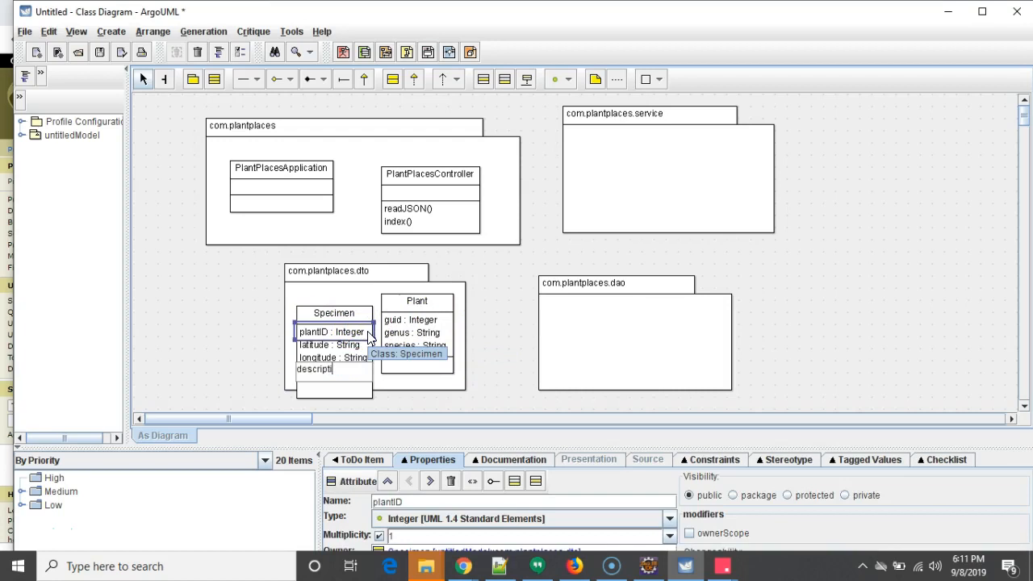
pyautogui.write('on : String')
pyautogui.press('Return')
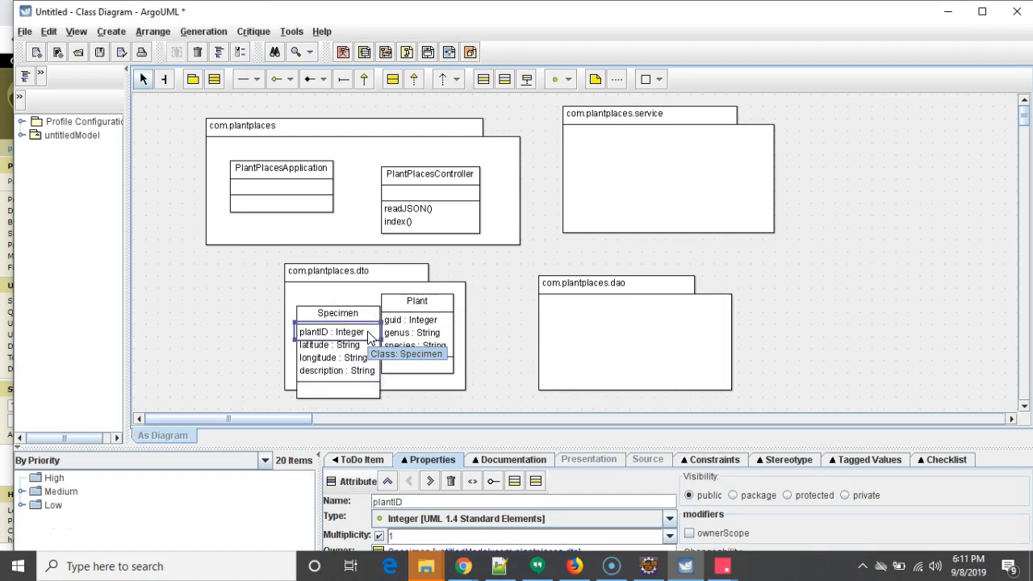
# - Add an attribute specimenID with type Integr to the Specimen class
pyautogui.click(364, 307)
pyautogui.rightClick(364, 310)
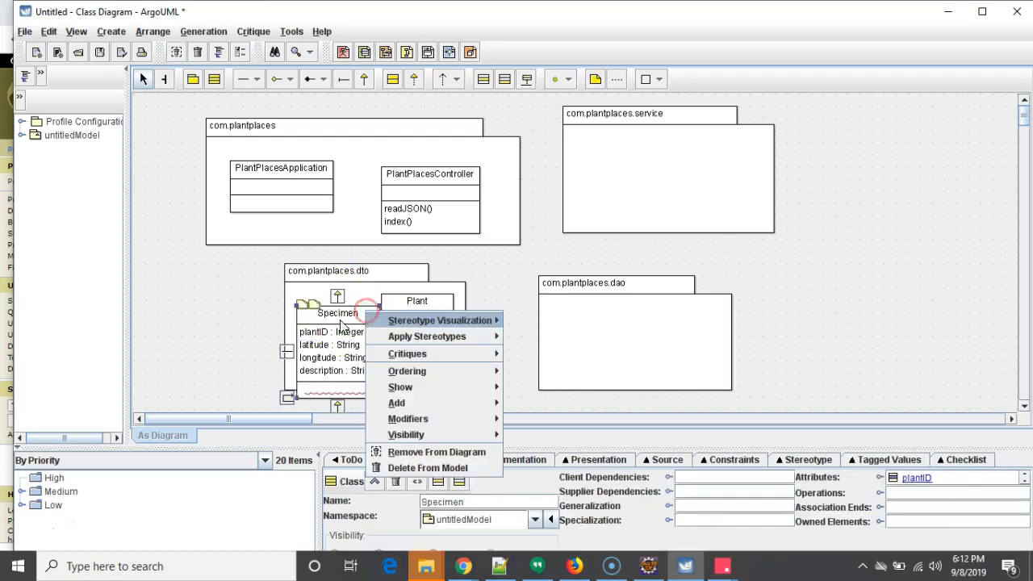
pyautogui.click(315, 323)
pyautogui.click(368, 355)
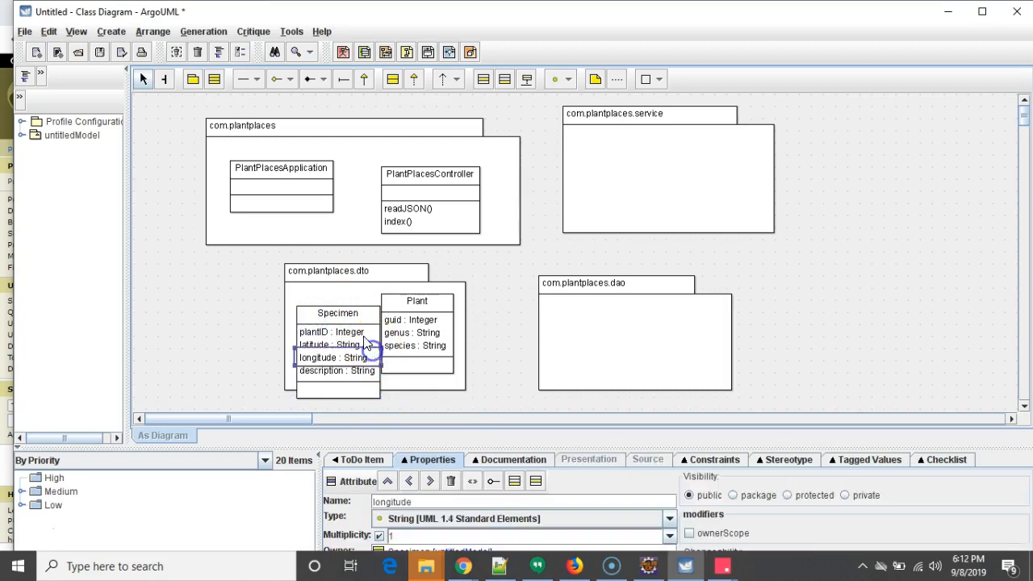
pyautogui.click(353, 315)
pyautogui.doubleClick(372, 329)
pyautogui.write('specimenID : Integr')
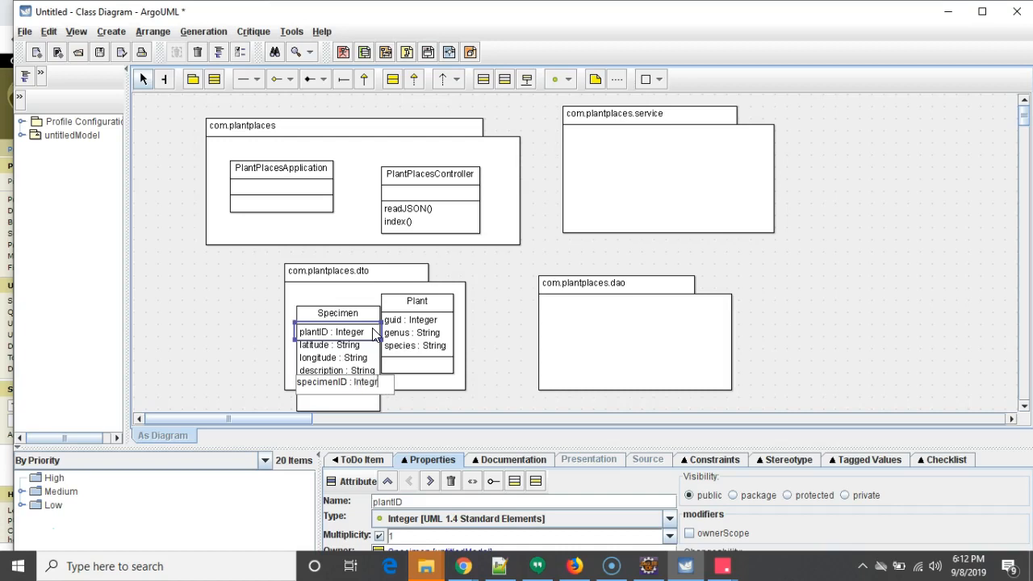
pyautogui.press('Return')
pyautogui.click(321, 313)
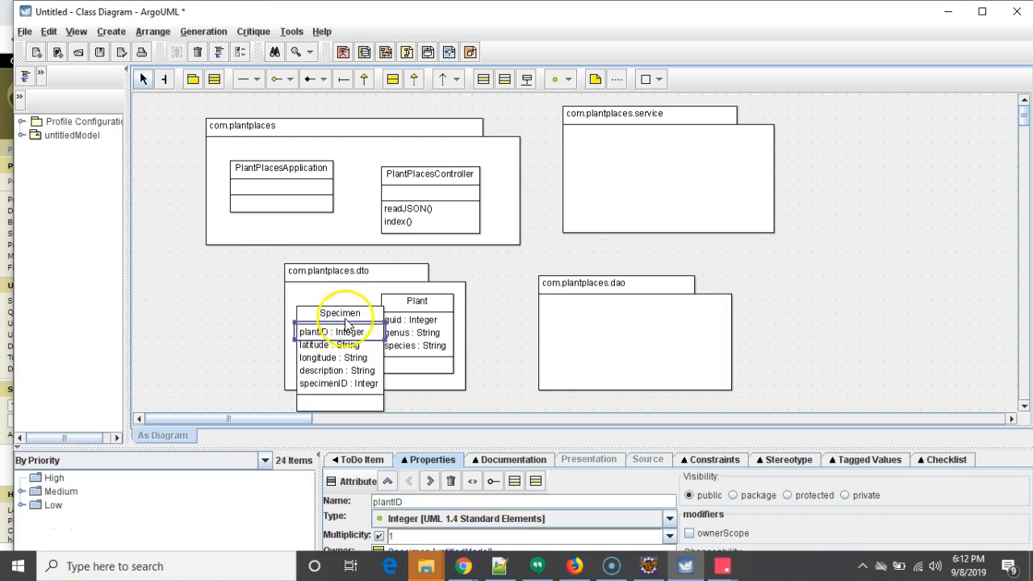
# - Correct the specimenID attribute's type to Integer
pyautogui.click(369, 393)
pyautogui.doubleClick(372, 385)
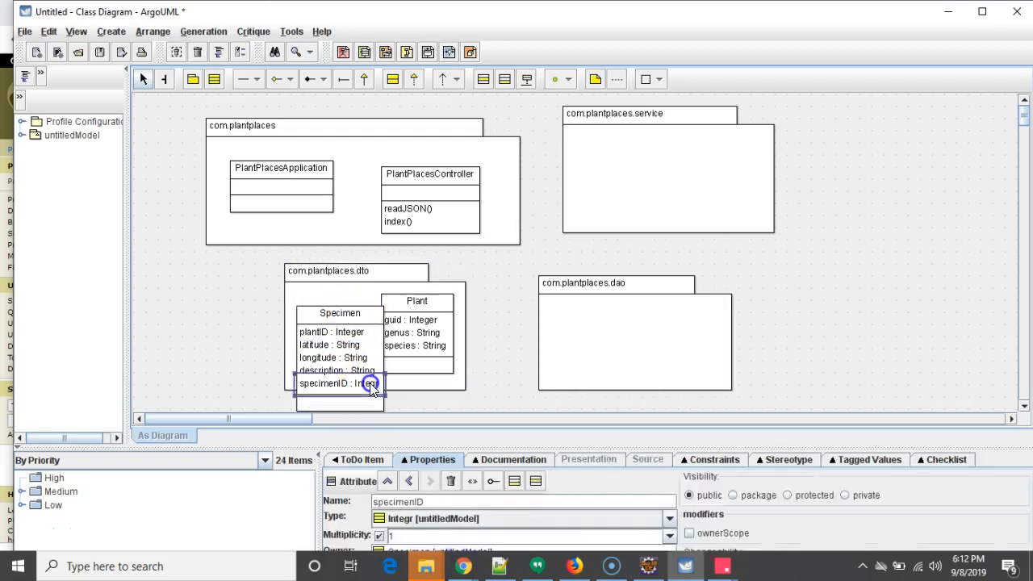
pyautogui.click(373, 386)
pyautogui.click(153, 321)
# - Enlarge the com.plantplaces.dto package and rearrange the Specimen and Plant classes side by side inside it
pyautogui.moveTo(341, 310); pyautogui.dragTo(313, 278)
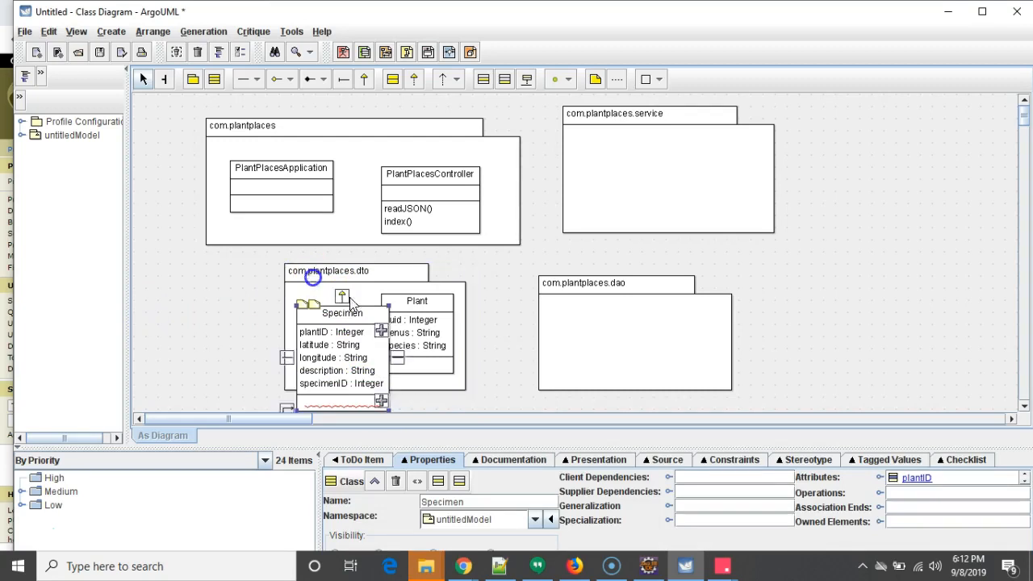
pyautogui.scroll(-3, 524, 339)
pyautogui.click(465, 219)
pyautogui.moveTo(465, 219); pyautogui.dragTo(507, 305)
pyautogui.moveTo(293, 277); pyautogui.dragTo(293, 254)
pyautogui.moveTo(317, 220); pyautogui.dragTo(342, 372)
pyautogui.click(488, 235)
pyautogui.moveTo(487, 235); pyautogui.dragTo(425, 258)
pyautogui.moveTo(391, 213); pyautogui.dragTo(413, 240)
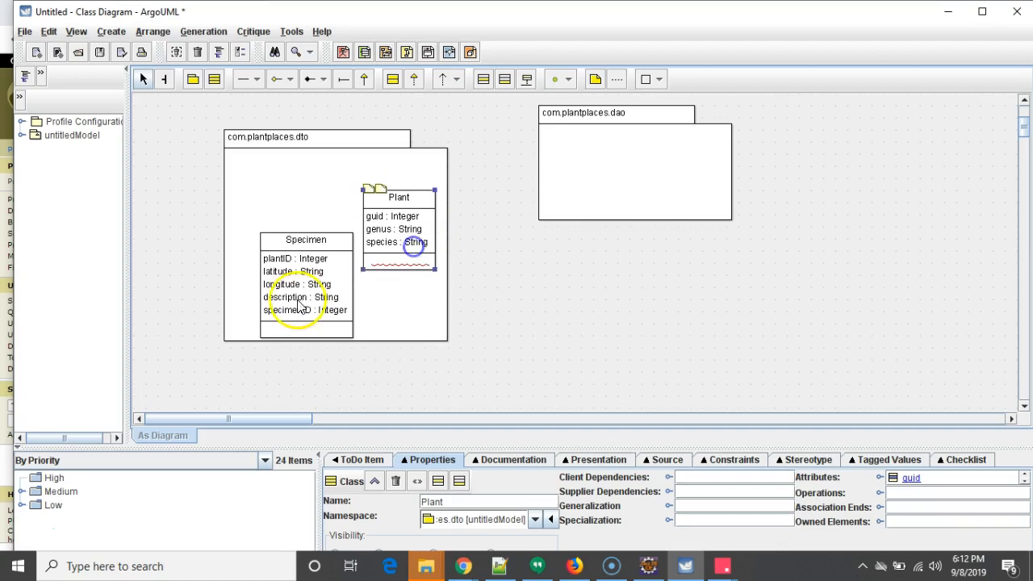
pyautogui.moveTo(299, 305); pyautogui.dragTo(286, 266)
pyautogui.scroll(3, 526, 263)
pyautogui.scroll(-1, 533, 265)
pyautogui.scroll(1, 533, 265)
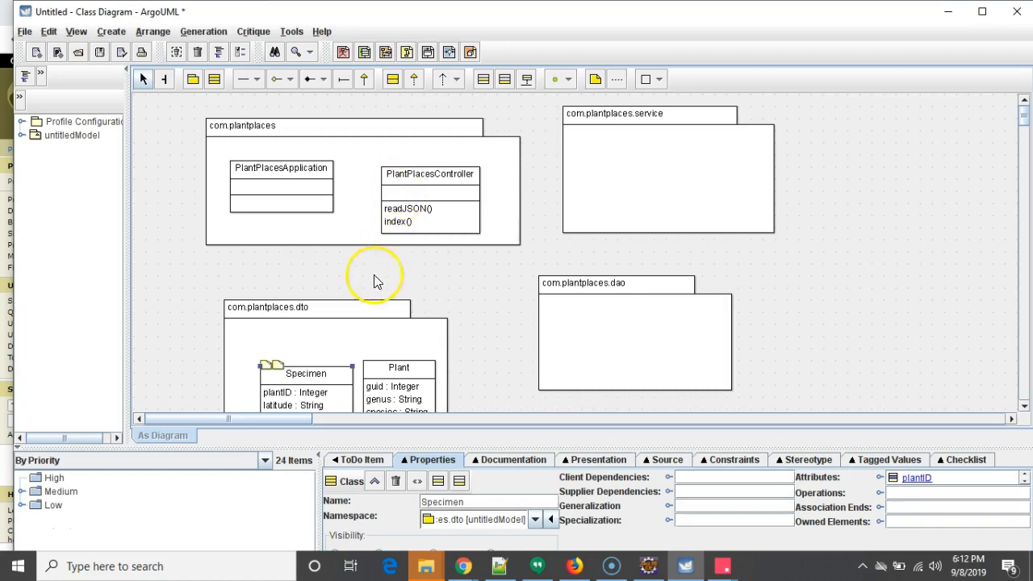
pyautogui.scroll(-2, 374, 281)
pyautogui.scroll(2, 275, 305)
# - Open ISpecimenService.java in Eclipse and review its method declarations
pyautogui.hotkey('alt', 'Tab')
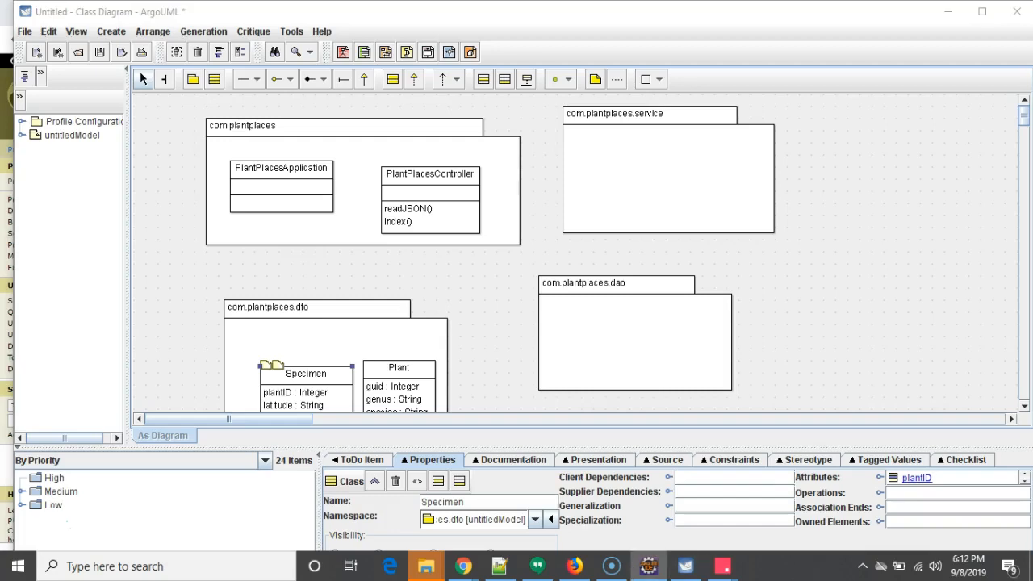
pyautogui.hotkey('alt', 'Tab')
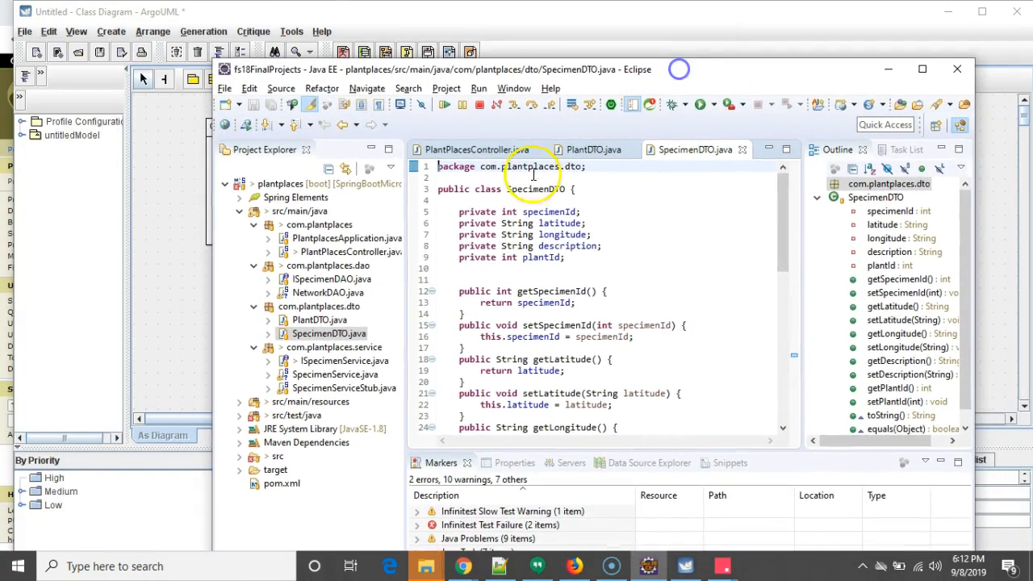
pyautogui.click(339, 348)
pyautogui.click(351, 362)
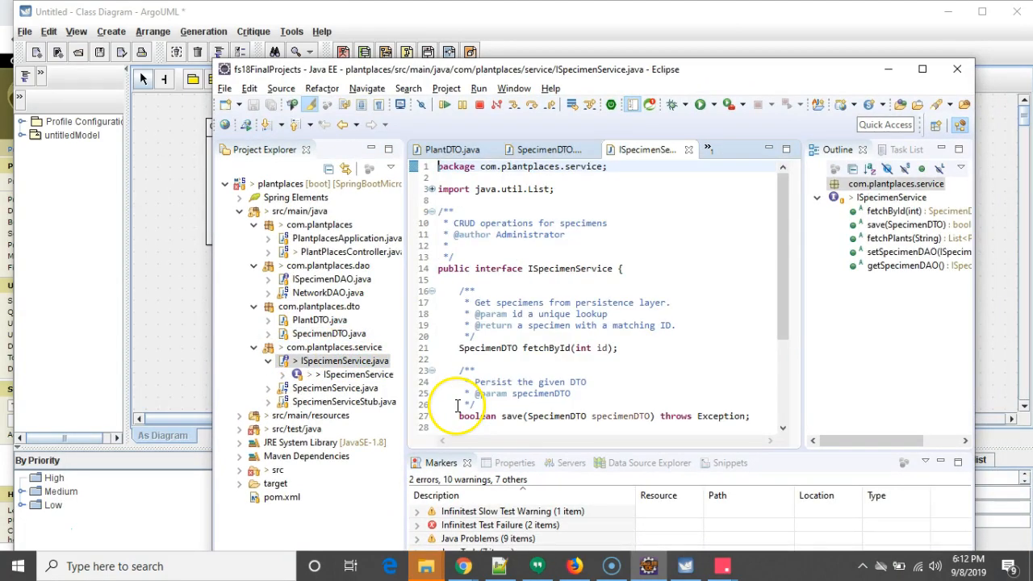
pyautogui.scroll(-5, 485, 343)
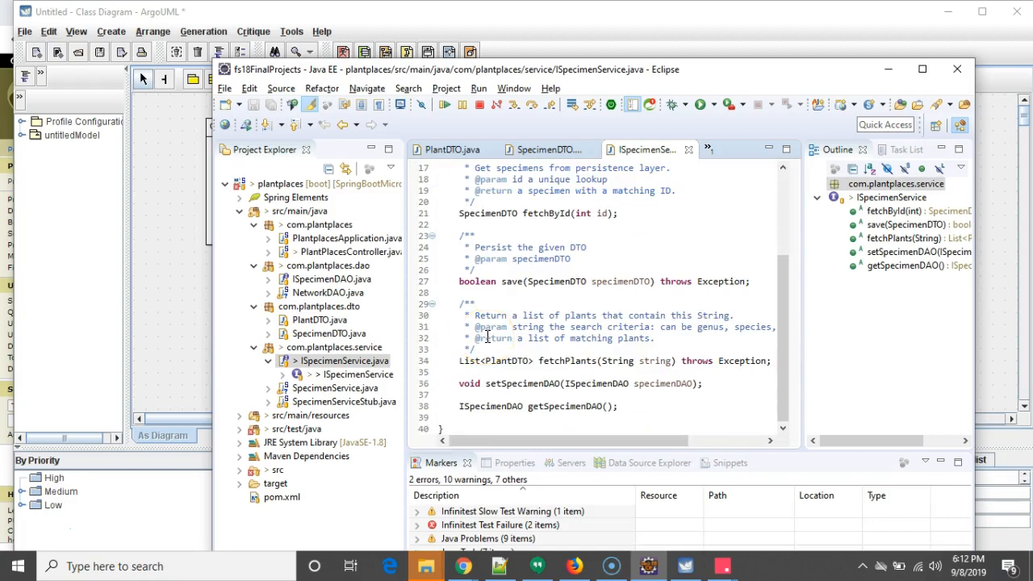
pyautogui.scroll(5, 487, 337)
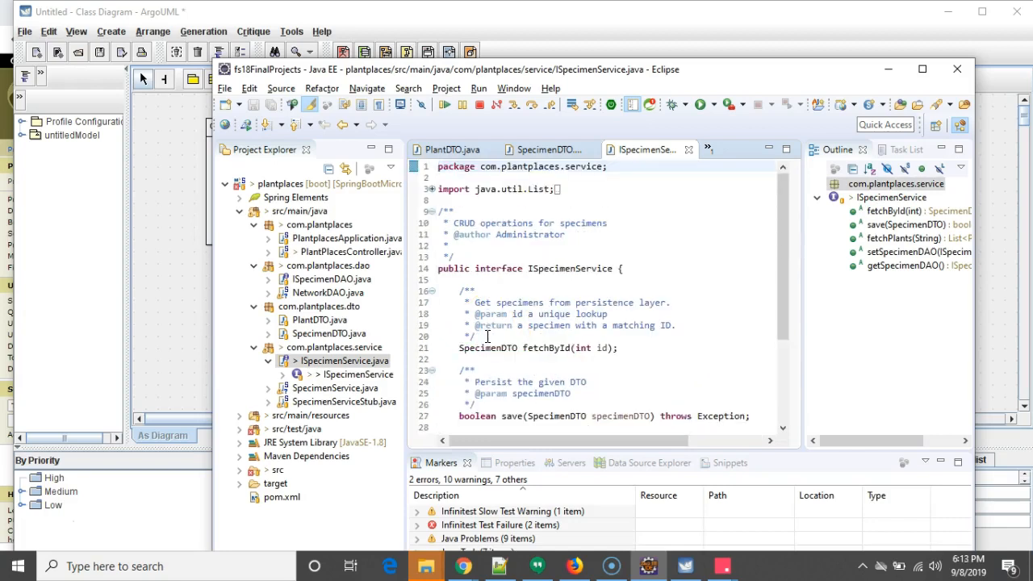
# - Place a new interface inside the com.plantplaces.service package
pyautogui.moveTo(732, 72); pyautogui.dragTo(347, 92)
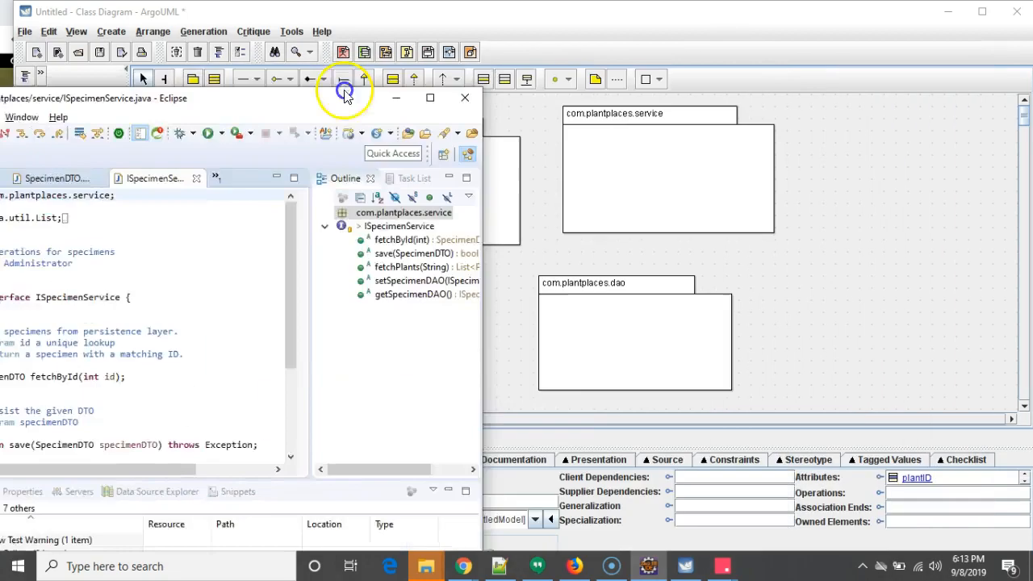
pyautogui.scroll(-3, 441, 273)
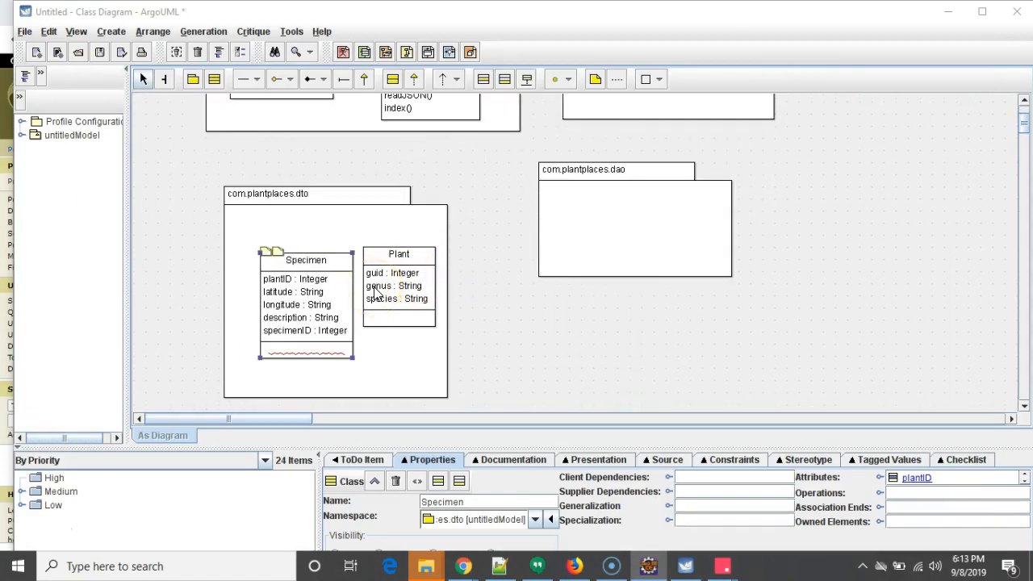
pyautogui.scroll(3, 392, 283)
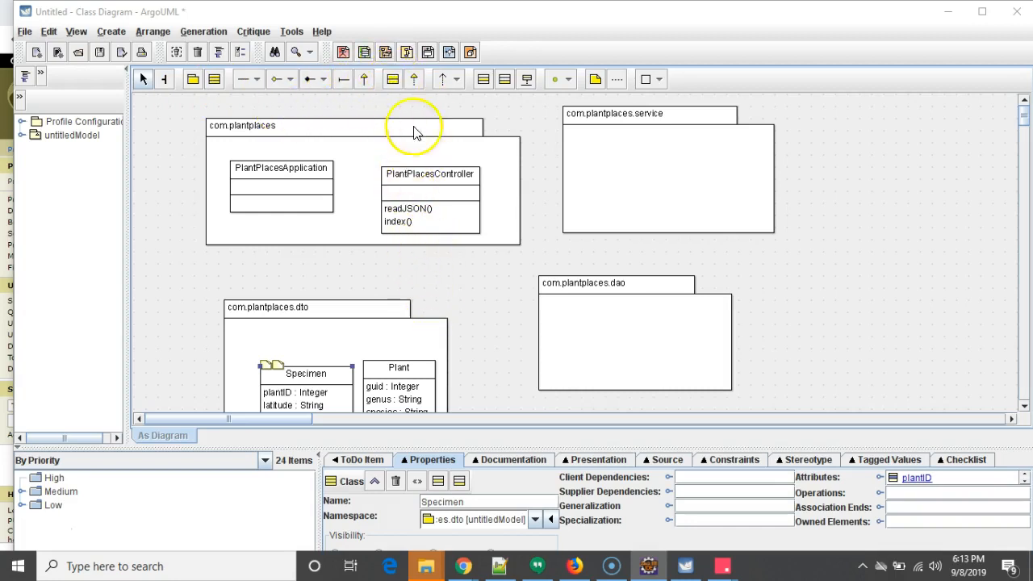
pyautogui.click(392, 78)
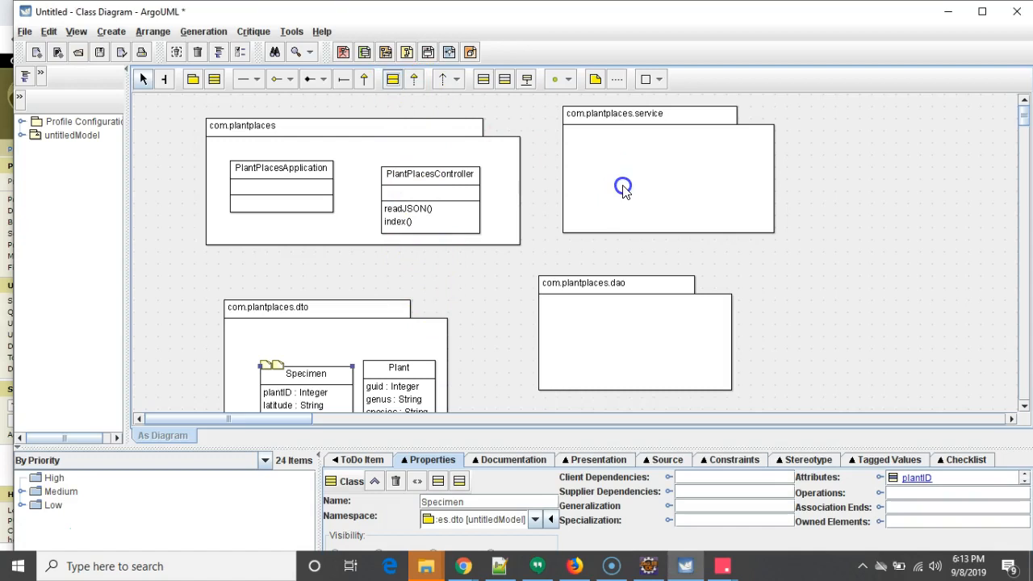
pyautogui.click(393, 78)
pyautogui.click(642, 151)
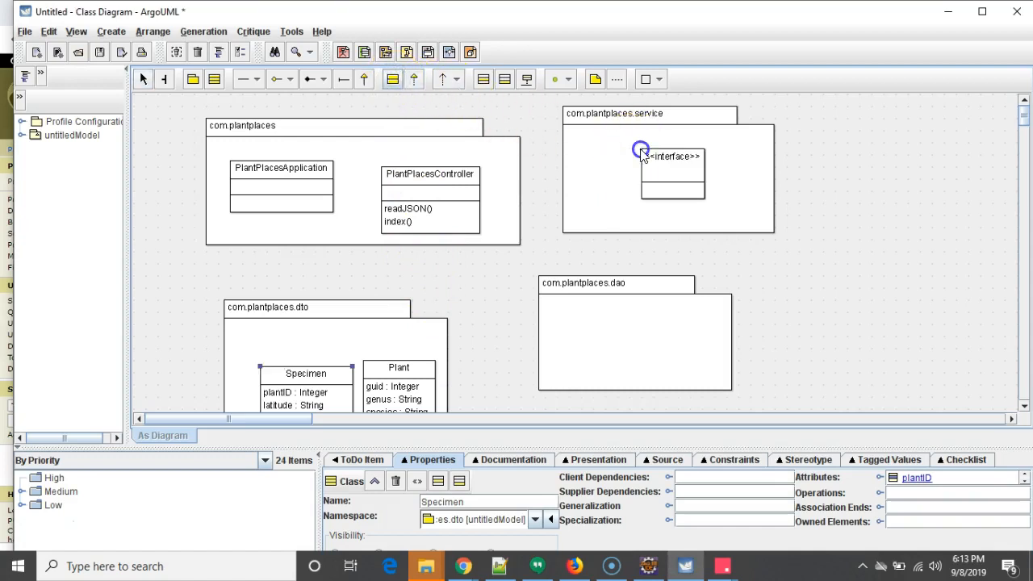
pyautogui.moveTo(665, 176); pyautogui.dragTo(658, 173)
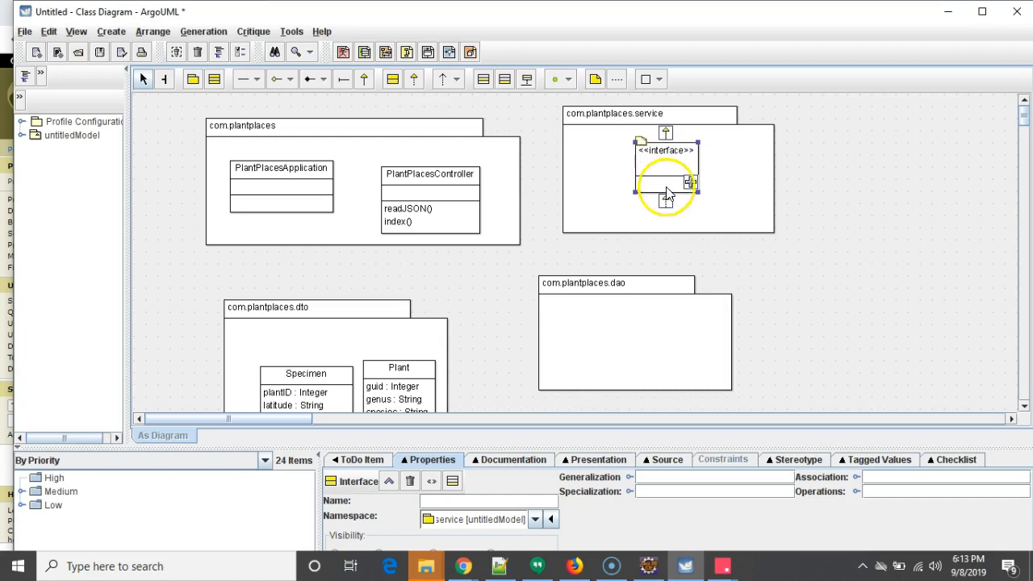
pyautogui.click(662, 193)
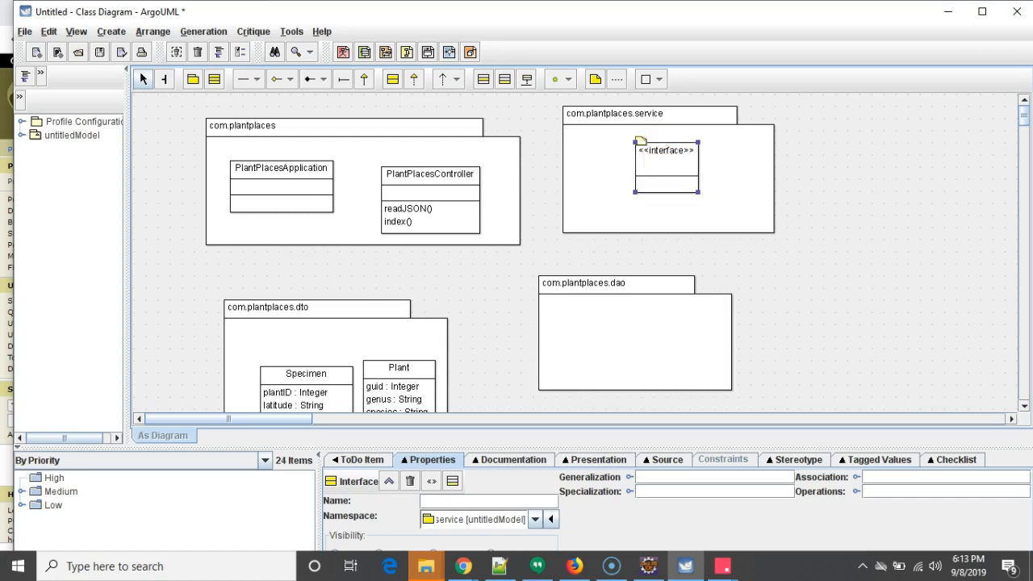
# - Add the operation fetchById(id : Integer) to the new interface, checking the method list in Eclipse
pyautogui.hotkey('alt', 'Tab')
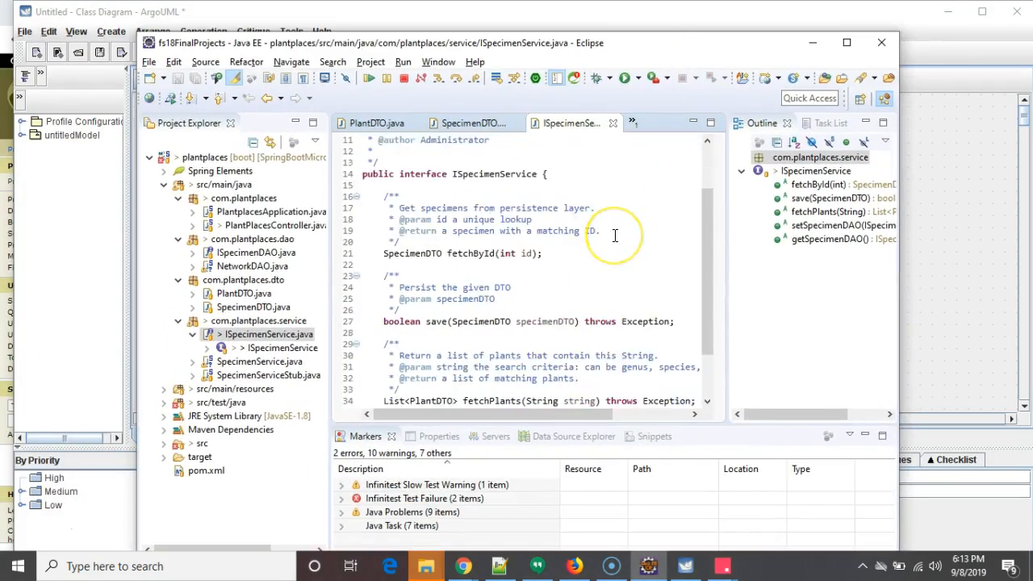
pyautogui.scroll(-2, 616, 235)
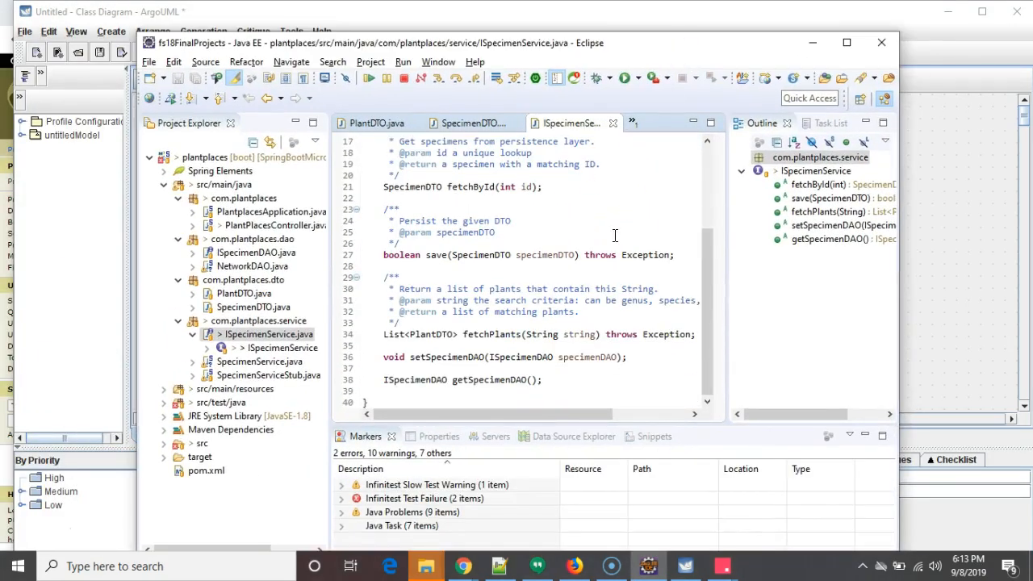
pyautogui.hotkey('alt', 'Tab')
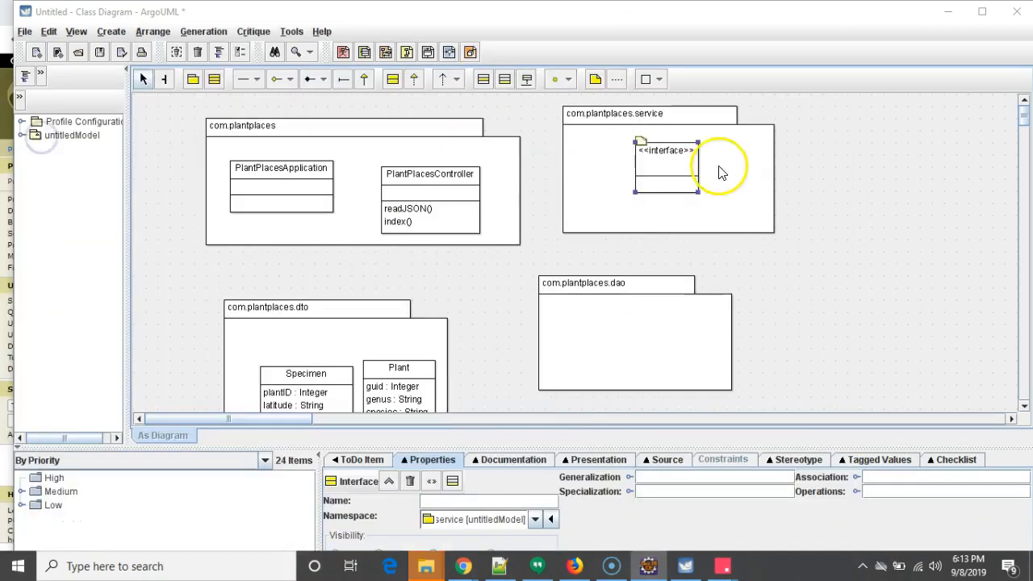
pyautogui.doubleClick(687, 181)
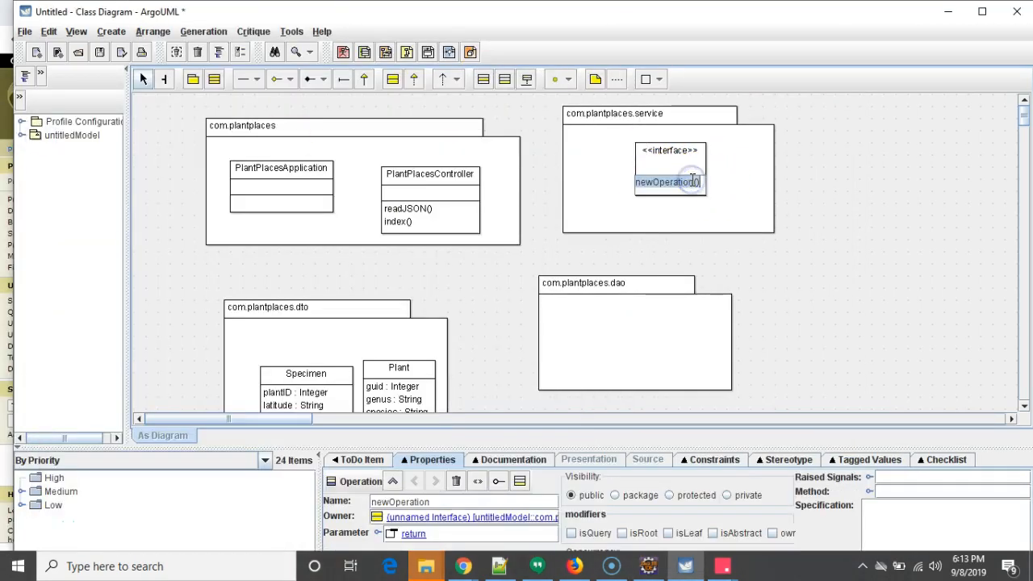
pyautogui.write('fetchById(id : Integer')
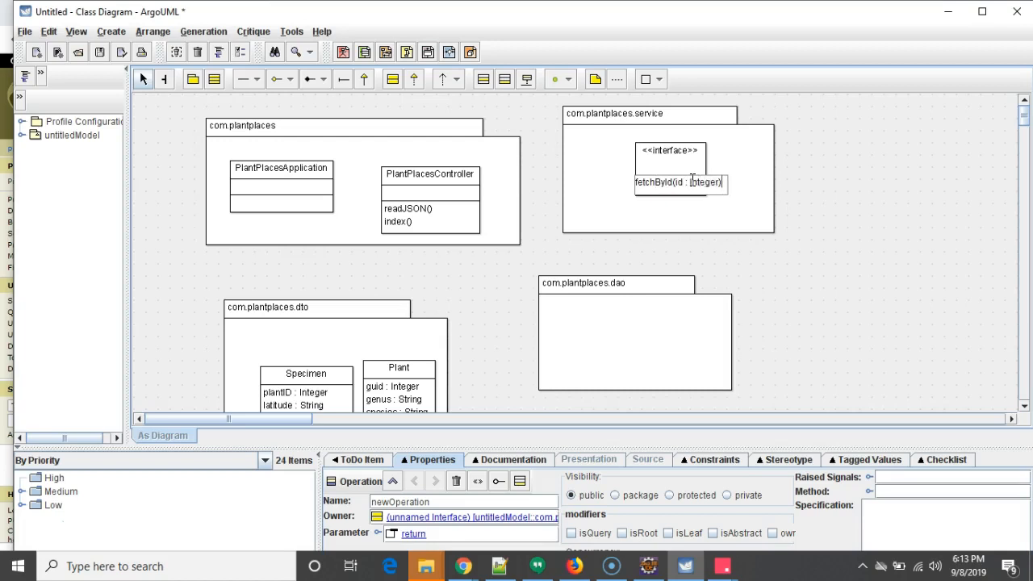
pyautogui.press('Return')
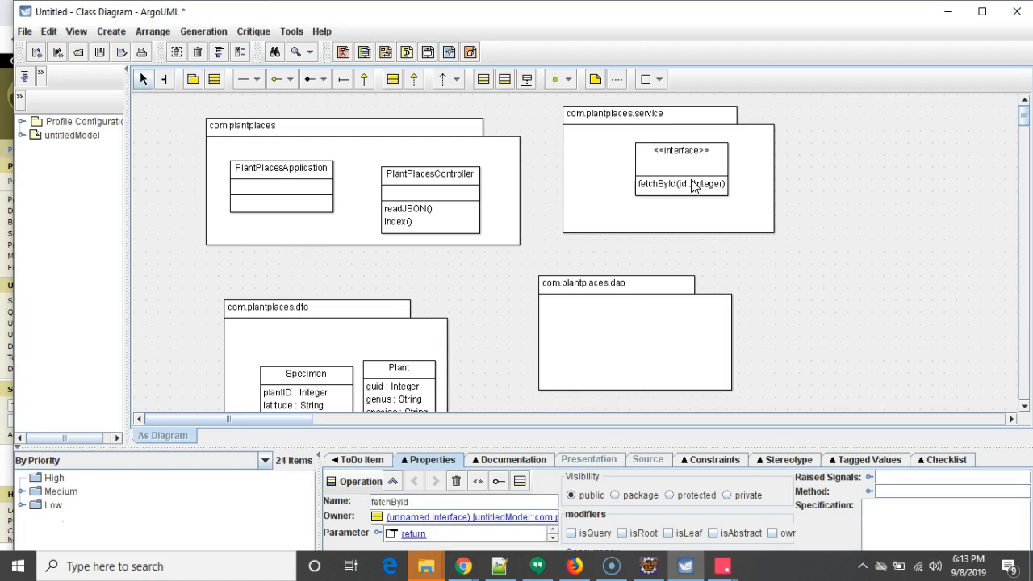
# - Add a second operation save(specimen : Specimen) to the interface
pyautogui.click(706, 219)
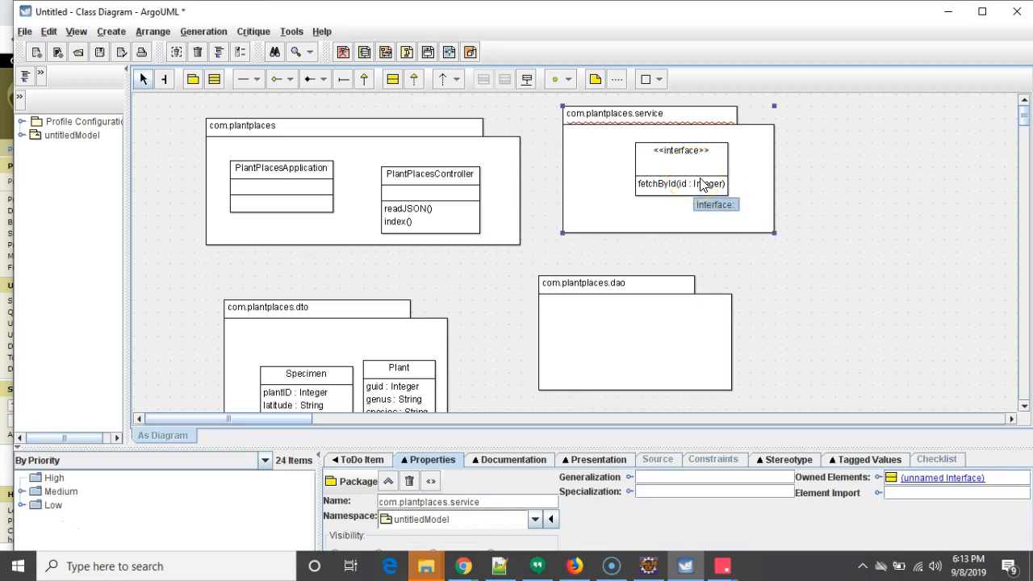
pyautogui.click(711, 186)
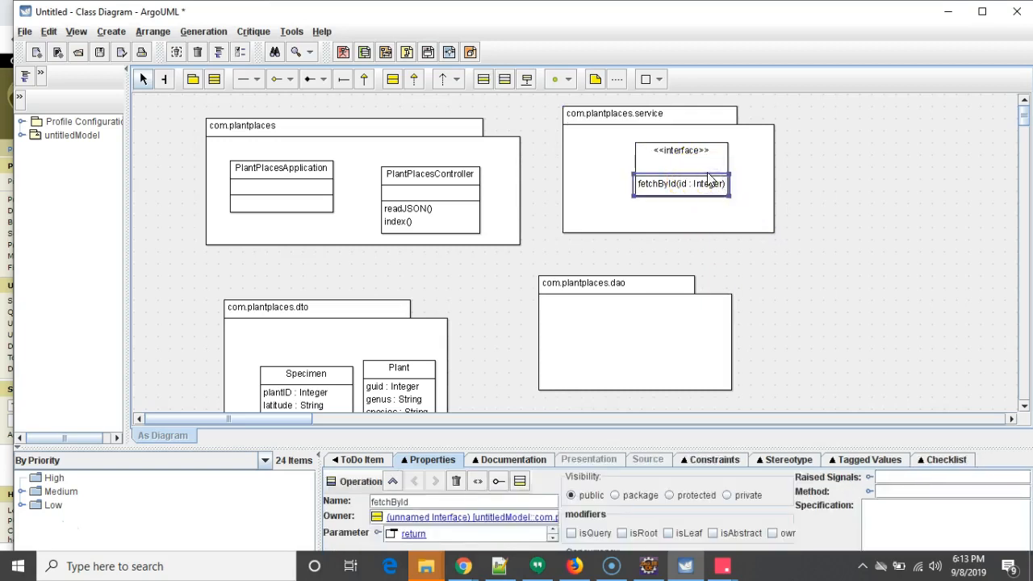
pyautogui.click(720, 158)
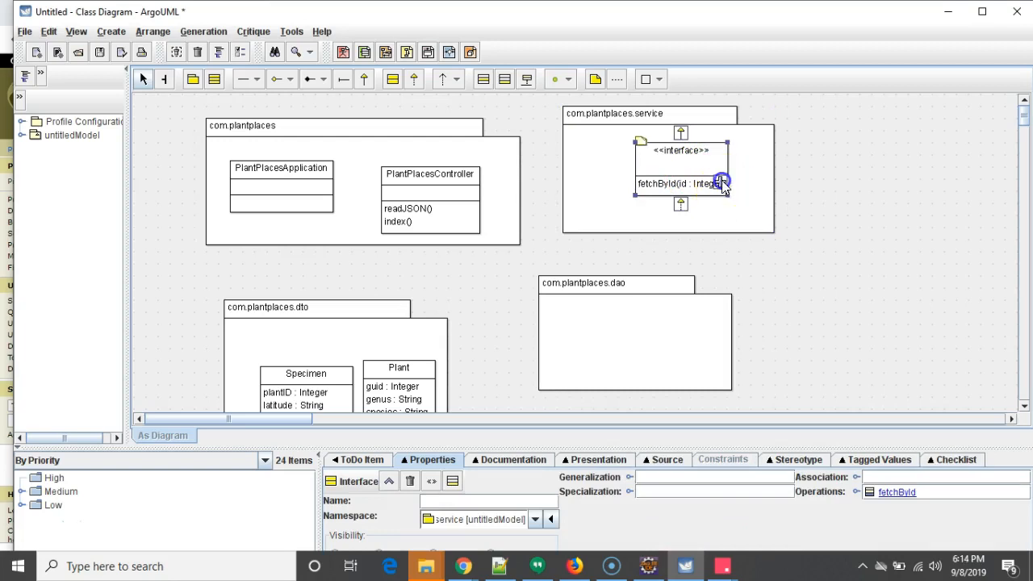
pyautogui.click(722, 185)
pyautogui.write('save(')
pyautogui.write('specimen')
pyautogui.write(': D')
pyautogui.press('BackSpace')
pyautogui.write('Specim')
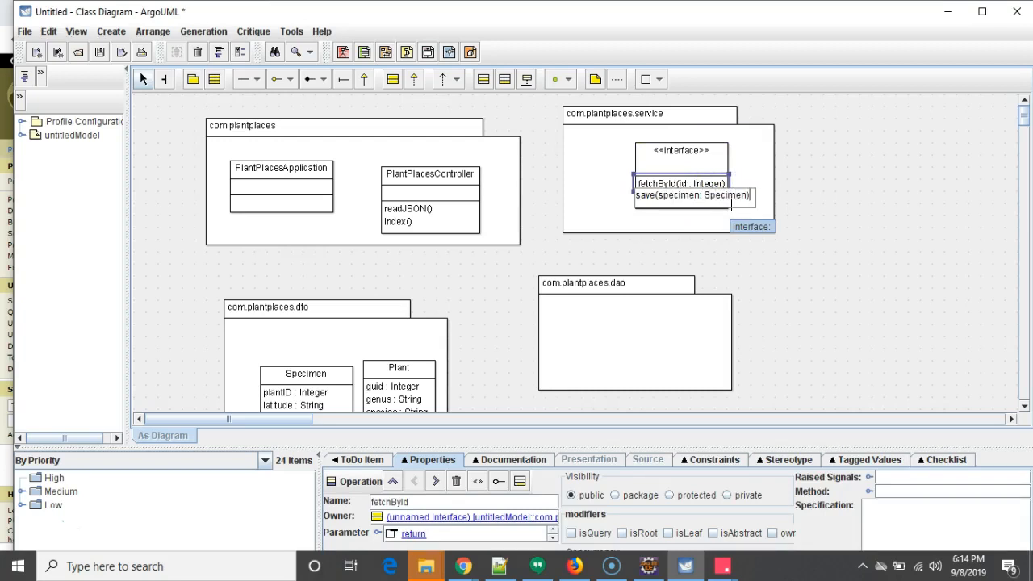
pyautogui.write('en)')
pyautogui.click(716, 216)
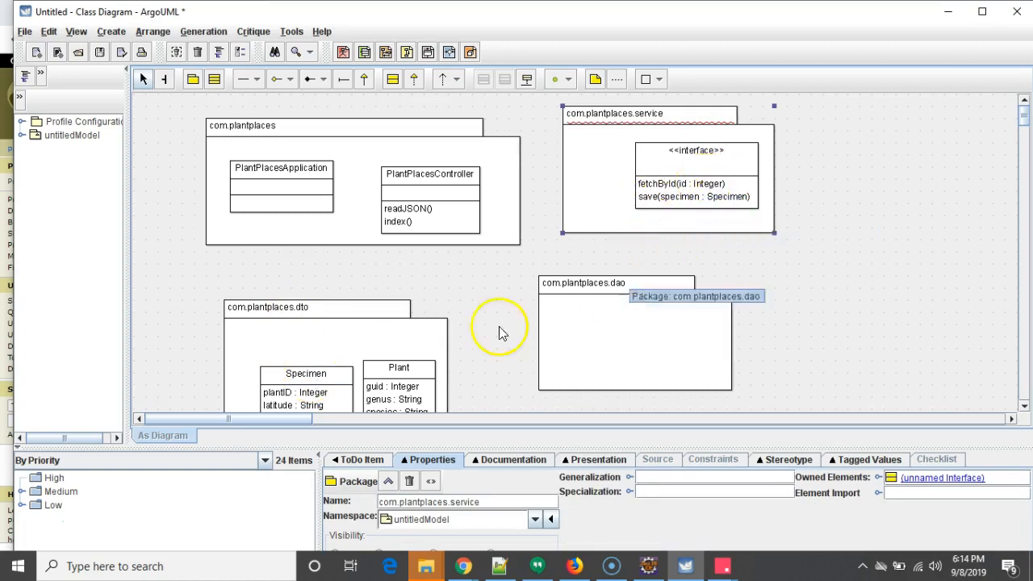
# - Name the interface ISpecimenService
pyautogui.scroll(-2, 452, 313)
pyautogui.scroll(2, 454, 312)
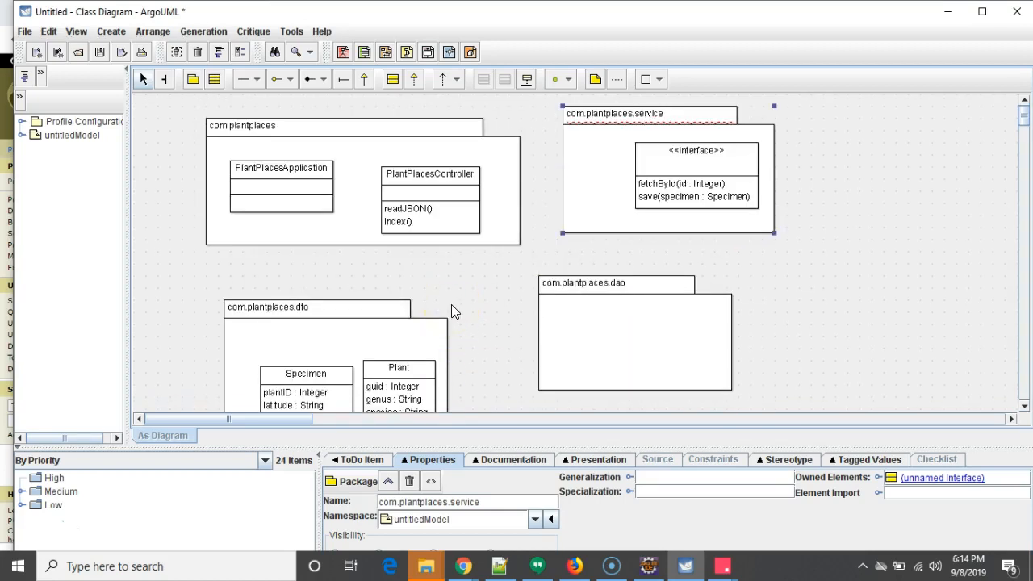
pyautogui.click(687, 159)
pyautogui.doubleClick(686, 159)
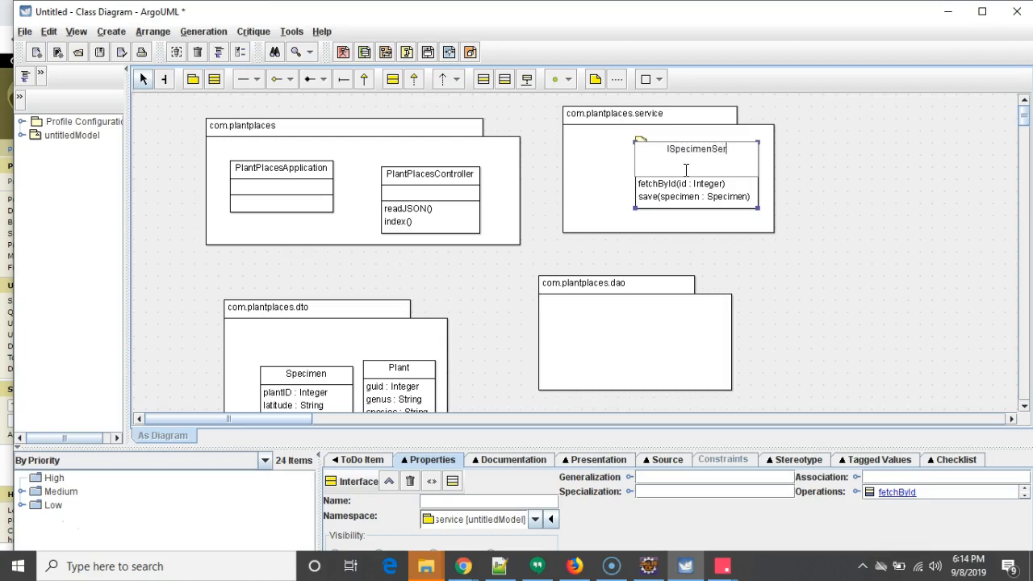
pyautogui.press('Return')
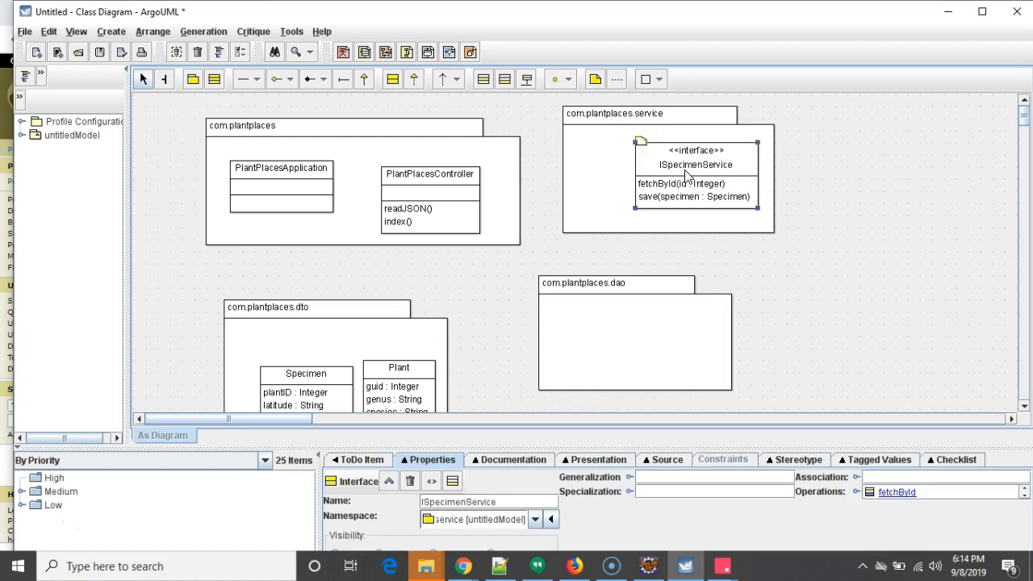
# - Enlarge the com.plantplaces.service package, moving the dao package down and the interface to the right
pyautogui.moveTo(629, 289); pyautogui.dragTo(631, 321)
pyautogui.scroll(-1, 703, 296)
pyautogui.scroll(1, 703, 296)
pyautogui.moveTo(773, 232); pyautogui.dragTo(914, 287)
pyautogui.moveTo(692, 172); pyautogui.dragTo(749, 167)
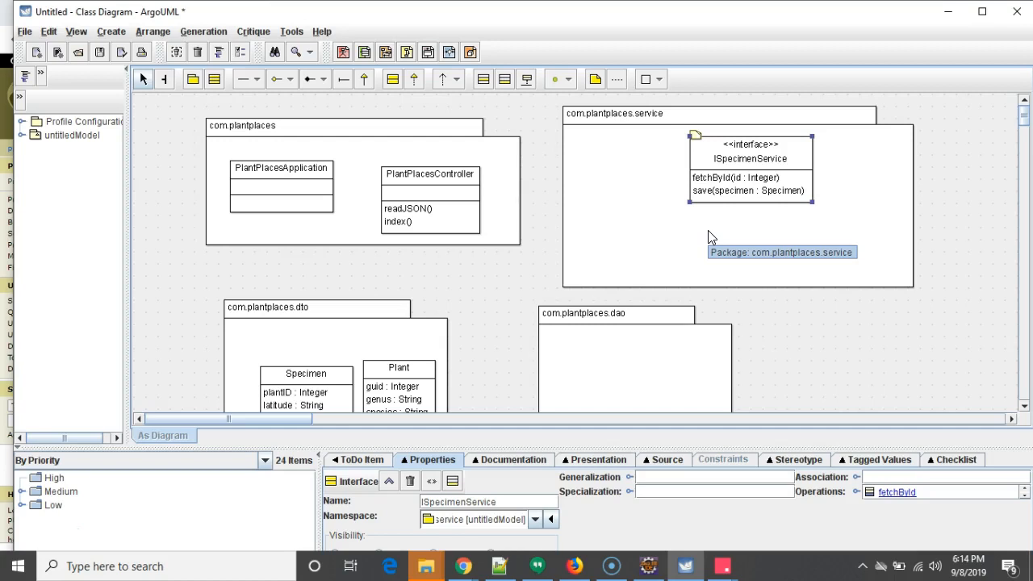
# - Draw an association from PlantPlacesController to the ISpecimenService interface
pyautogui.click(443, 206)
pyautogui.moveTo(471, 176); pyautogui.dragTo(709, 161)
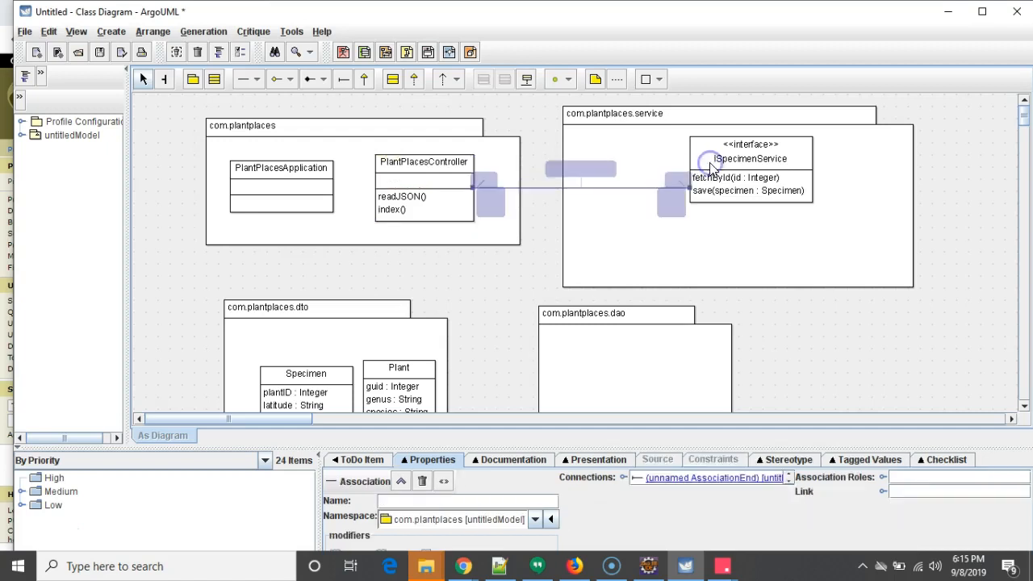
pyautogui.click(471, 235)
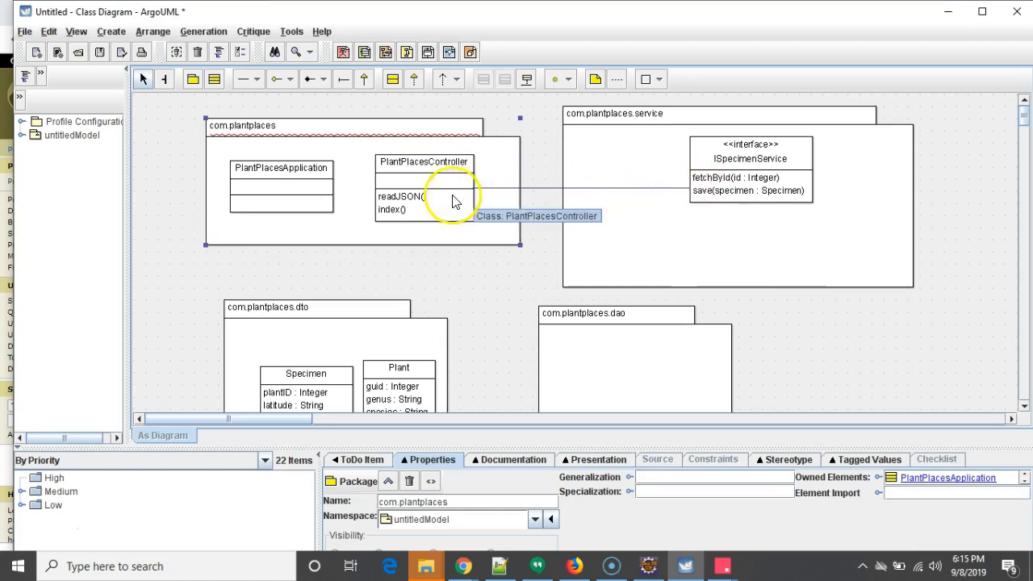
# - Create a new class in the service package that realizes the ISpecimenService interface
pyautogui.click(724, 178)
pyautogui.click(749, 200)
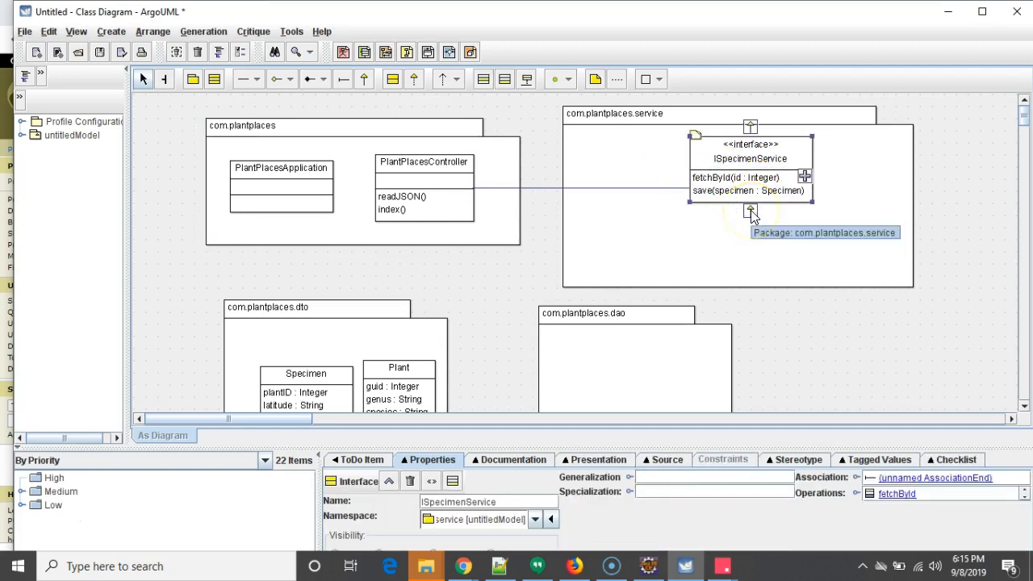
pyautogui.click(750, 212)
pyautogui.moveTo(983, 319); pyautogui.dragTo(627, 256)
# - Add a newAttr : Integer attribute to the realizing class and name it SpecimenServiceStub
pyautogui.doubleClick(627, 255)
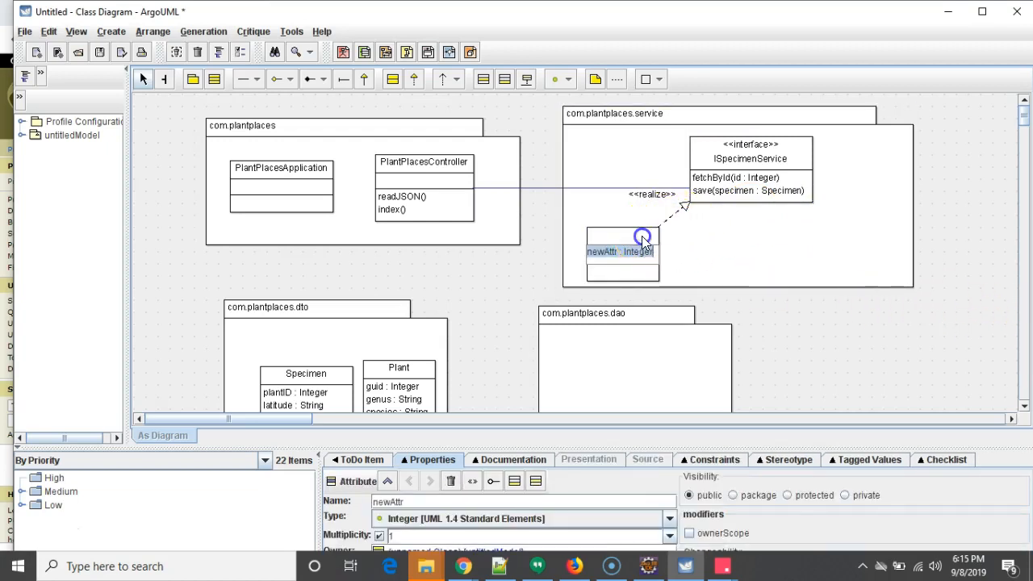
pyautogui.doubleClick(643, 238)
pyautogui.click(644, 237)
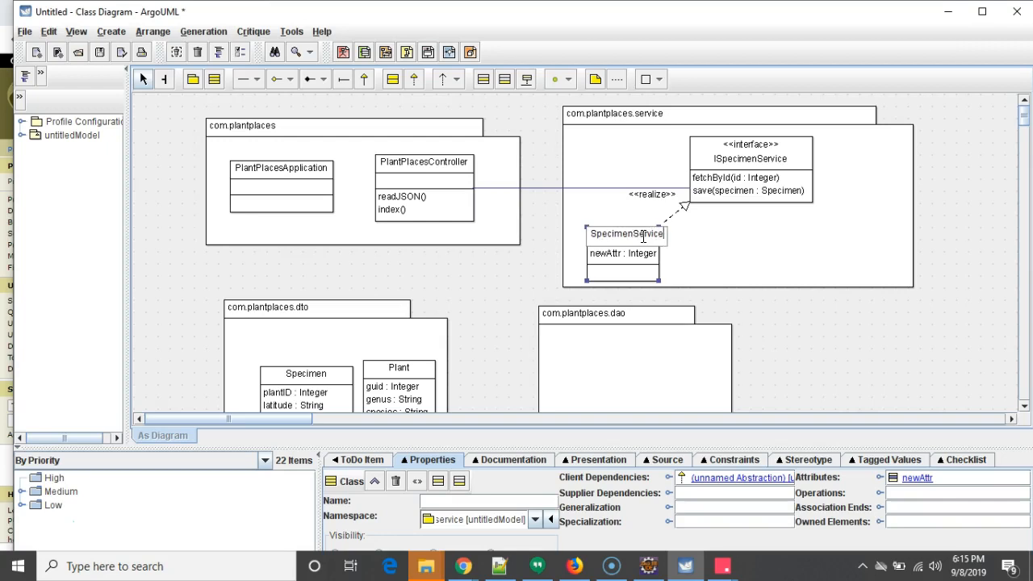
pyautogui.click(738, 249)
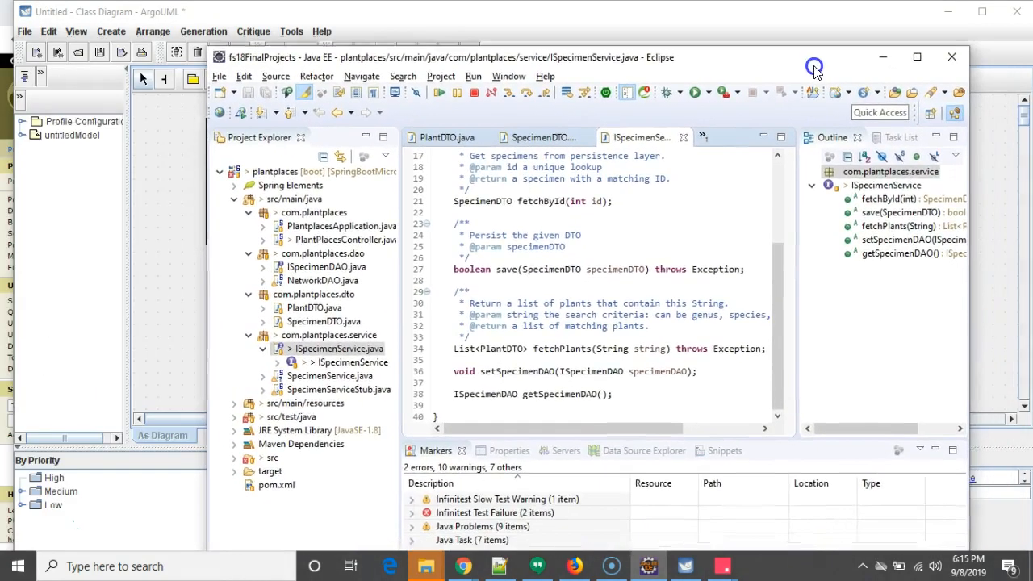
# - Open SpecimenServiceStub.java in Eclipse and read through its fields and methods
pyautogui.doubleClick(327, 390)
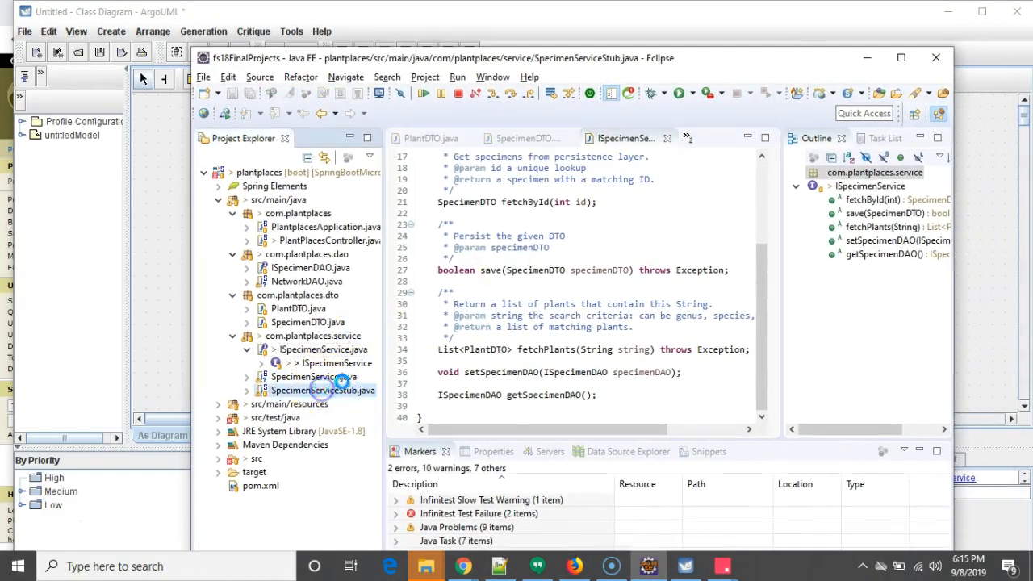
pyautogui.scroll(-2, 565, 323)
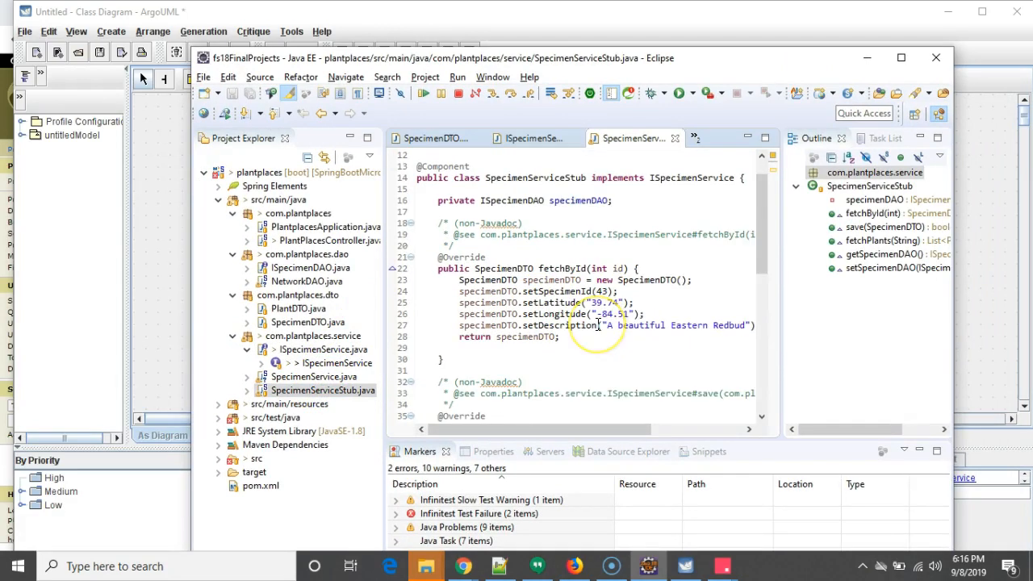
pyautogui.scroll(-4, 582, 286)
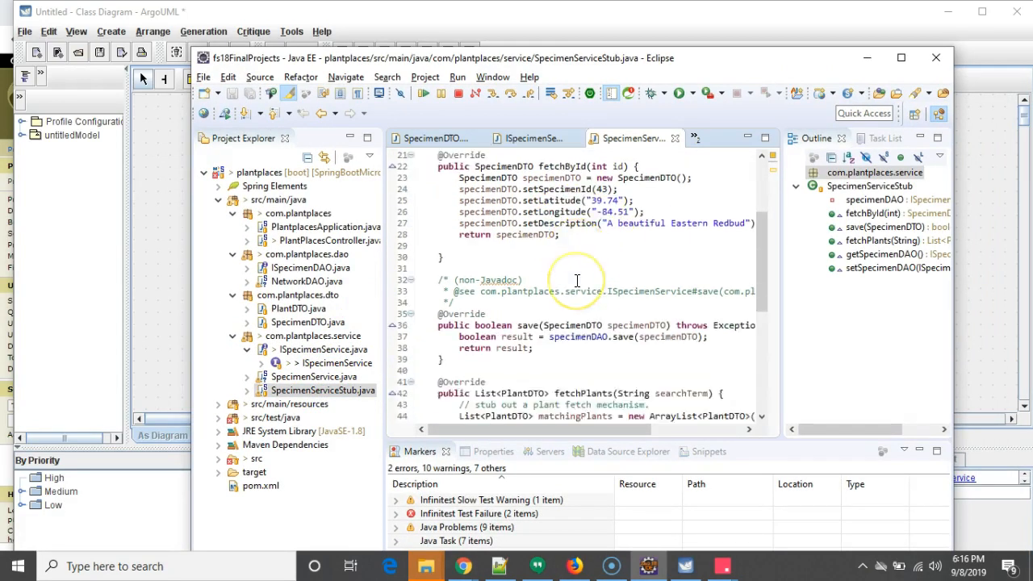
pyautogui.scroll(-6, 577, 280)
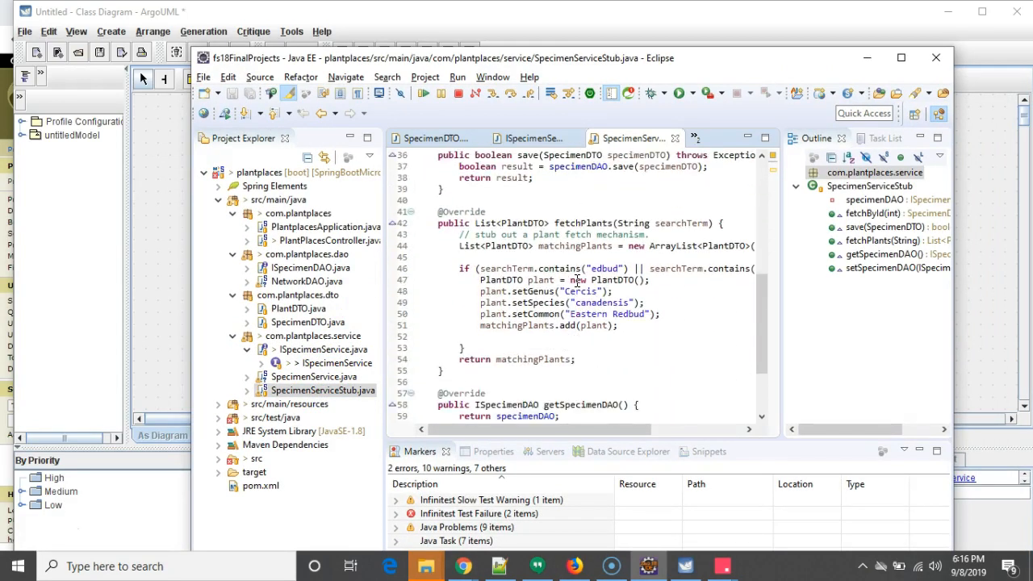
pyautogui.scroll(4, 577, 280)
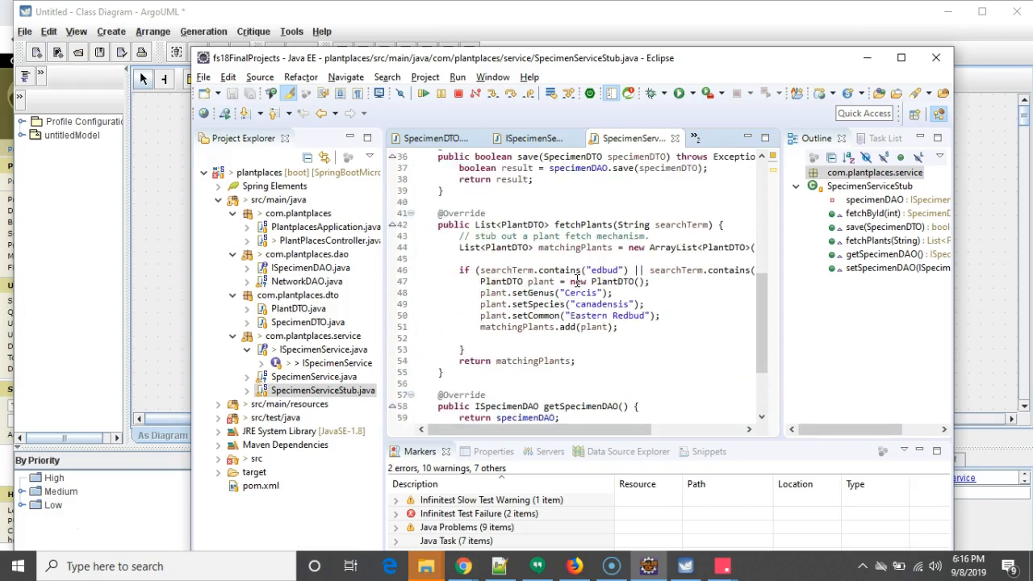
pyautogui.scroll(-4, 577, 280)
pyautogui.scroll(15, 577, 280)
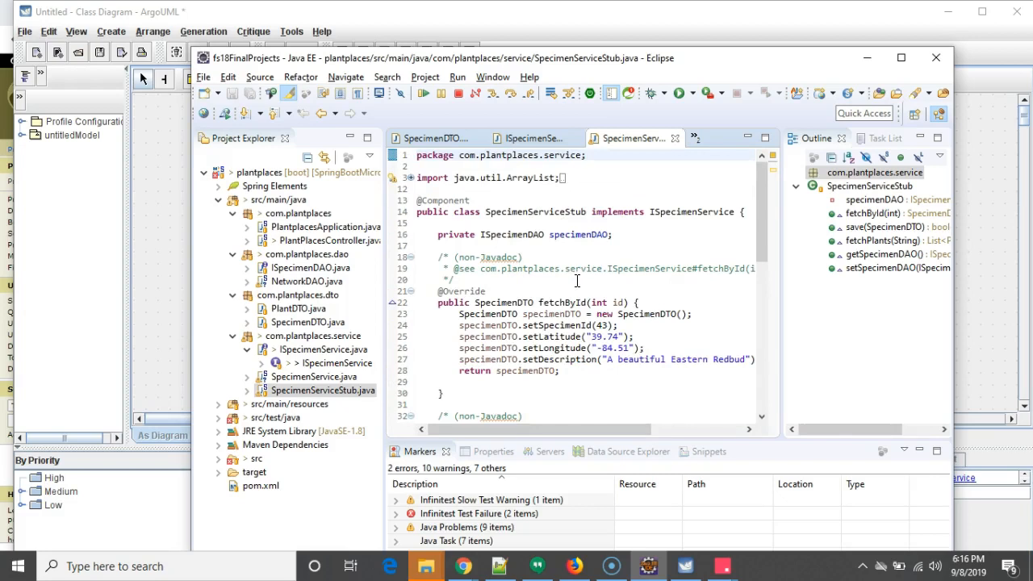
pyautogui.click(744, 47)
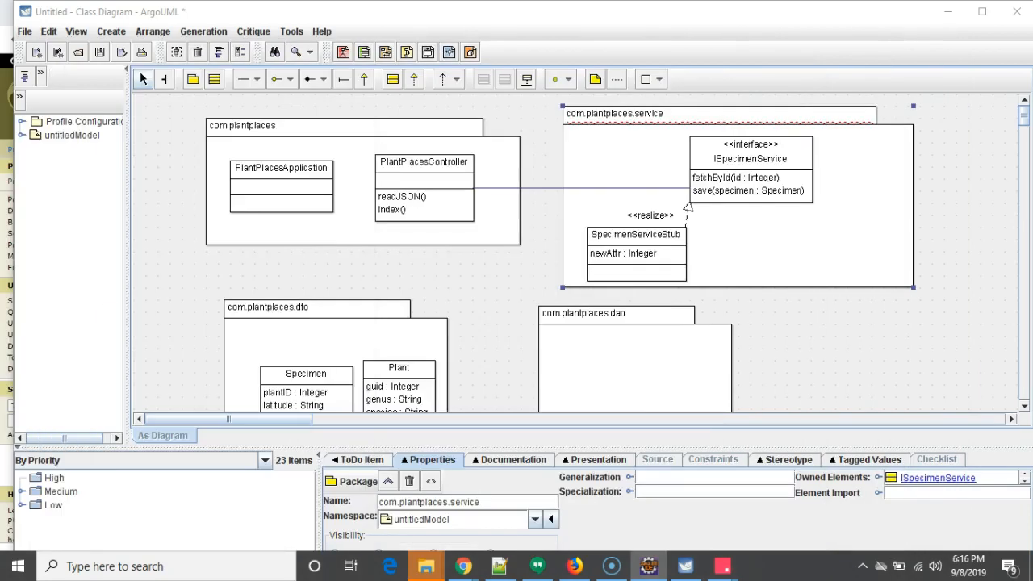
# - Delete the newAttr attribute from the SpecimenServiceStub class
pyautogui.click(664, 255)
pyautogui.doubleClick(666, 254)
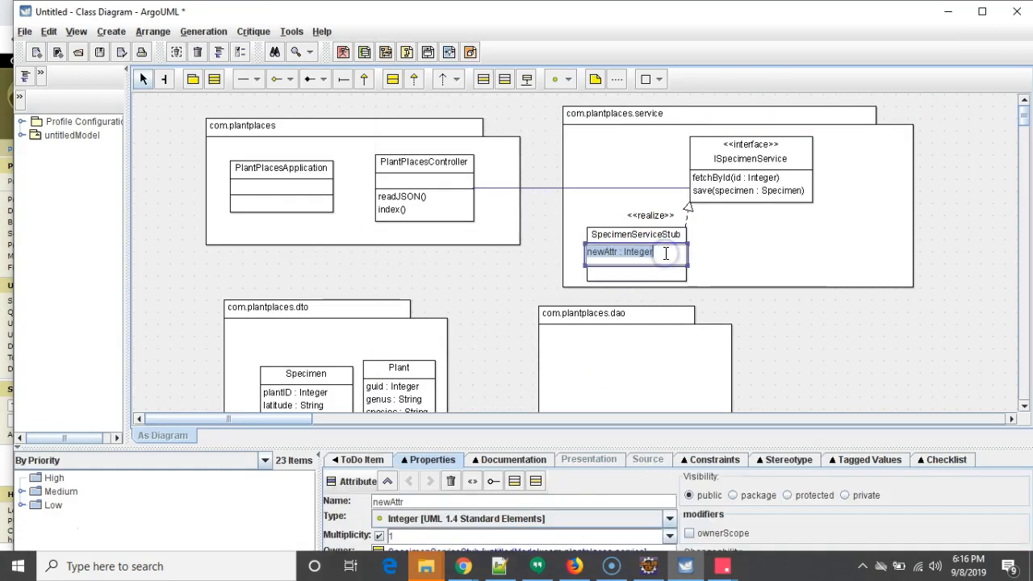
pyautogui.press('BackSpace')
pyautogui.press('Return')
pyautogui.click(777, 242)
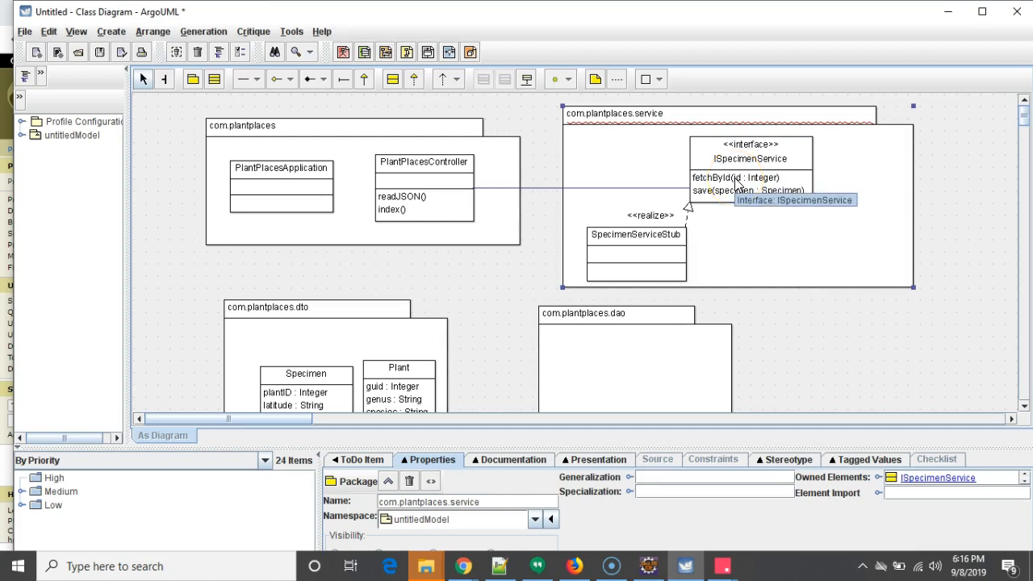
# - Move SpecimenServiceStub slightly left inside the service package
pyautogui.click(658, 245)
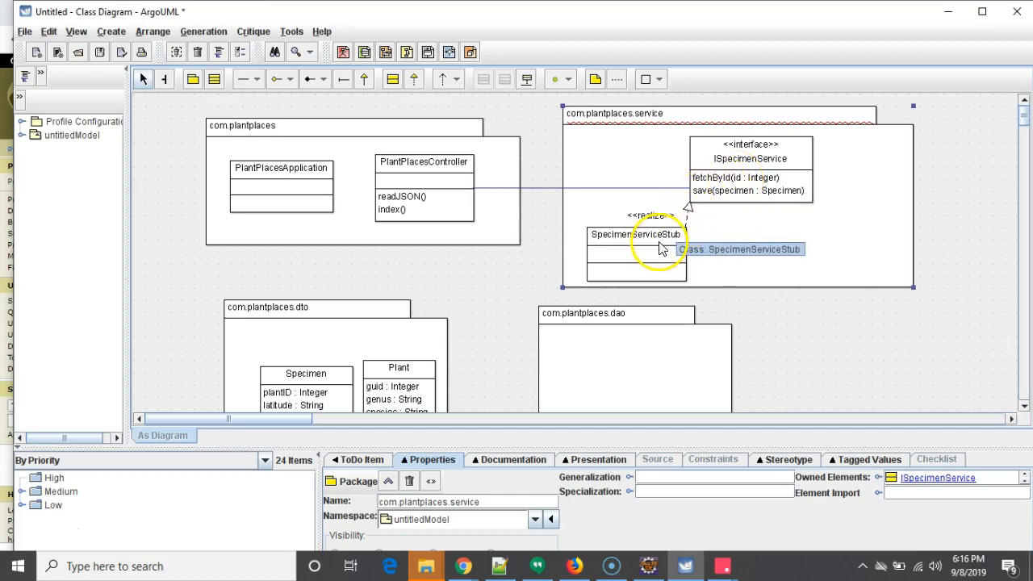
pyautogui.moveTo(633, 243); pyautogui.dragTo(622, 244)
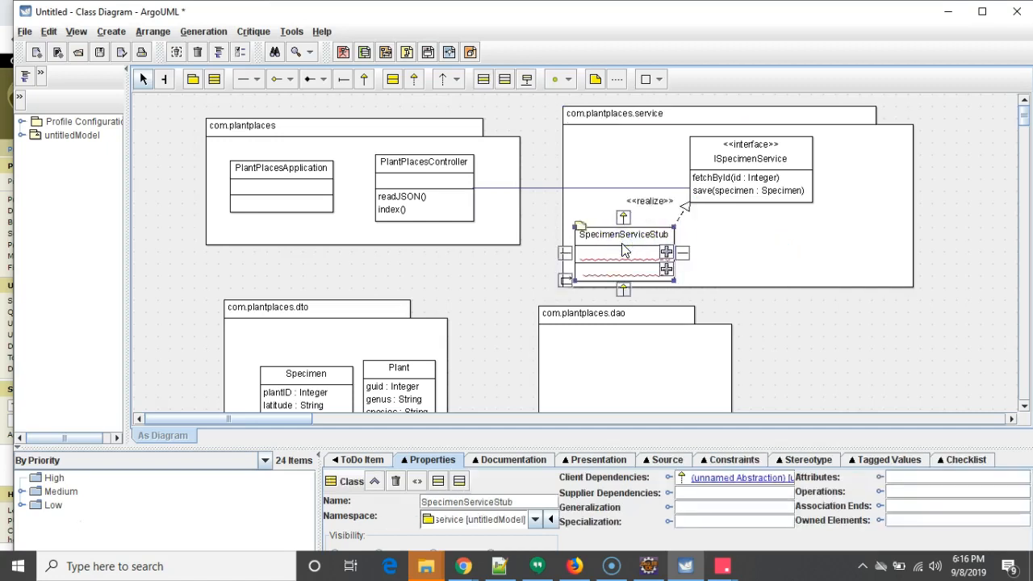
pyautogui.click(740, 236)
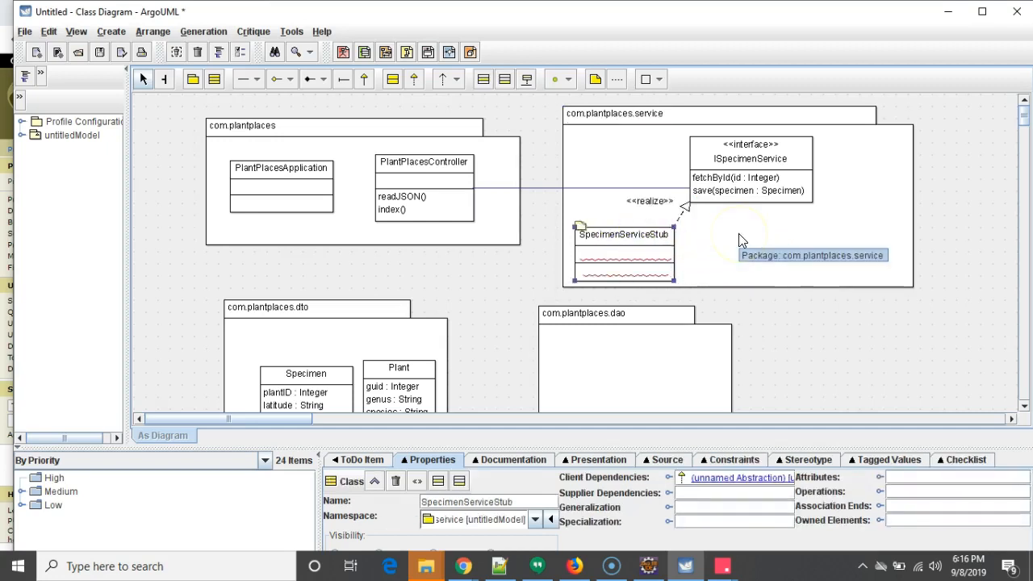
pyautogui.click(739, 235)
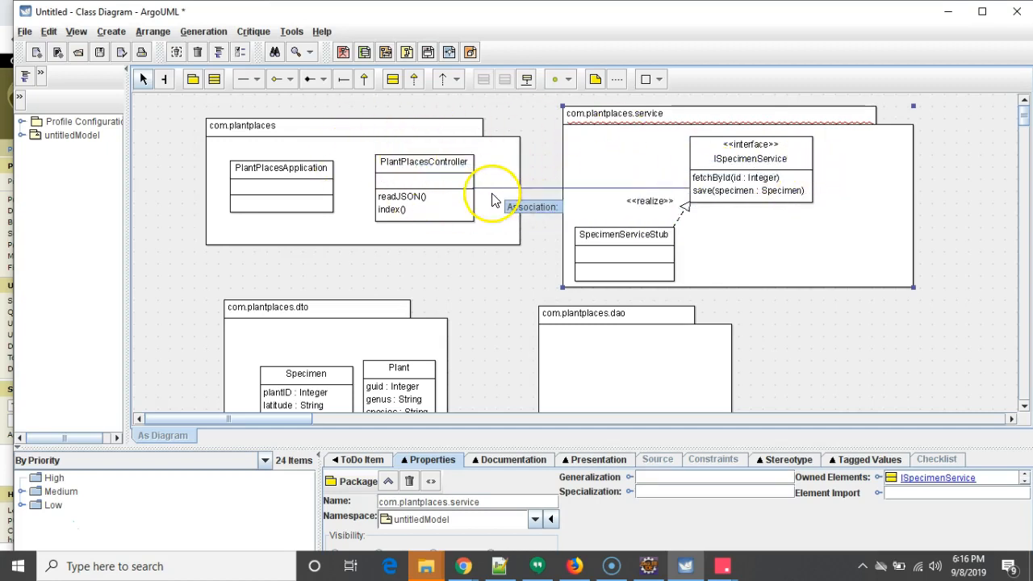
# - Create a second class realizing ISpecimenService, name it SpecimenServiceImpl, and place it beside the interface
pyautogui.click(759, 147)
pyautogui.moveTo(754, 212); pyautogui.dragTo(848, 260)
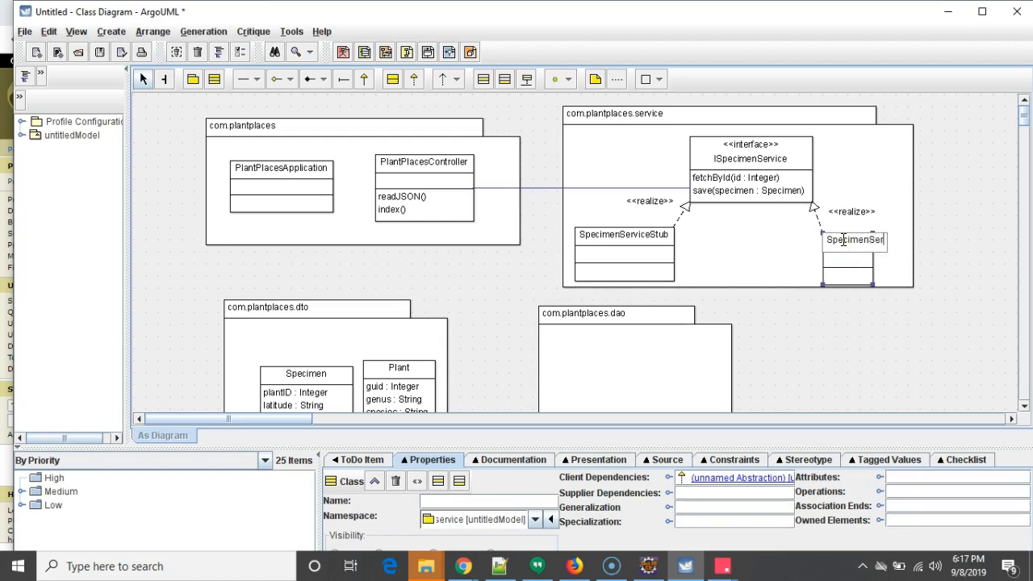
pyautogui.press('Return')
pyautogui.moveTo(844, 246); pyautogui.dragTo(816, 234)
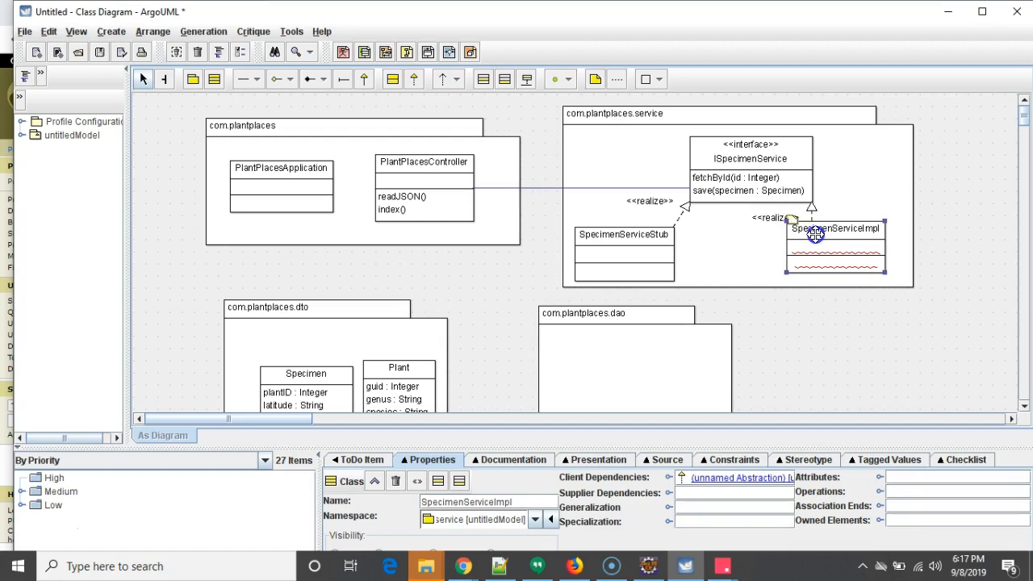
# - Enlarge the com.plantplaces.dao package and spread out ISpecimenService and SpecimenServiceImpl in the service package
pyautogui.scroll(-2, 853, 307)
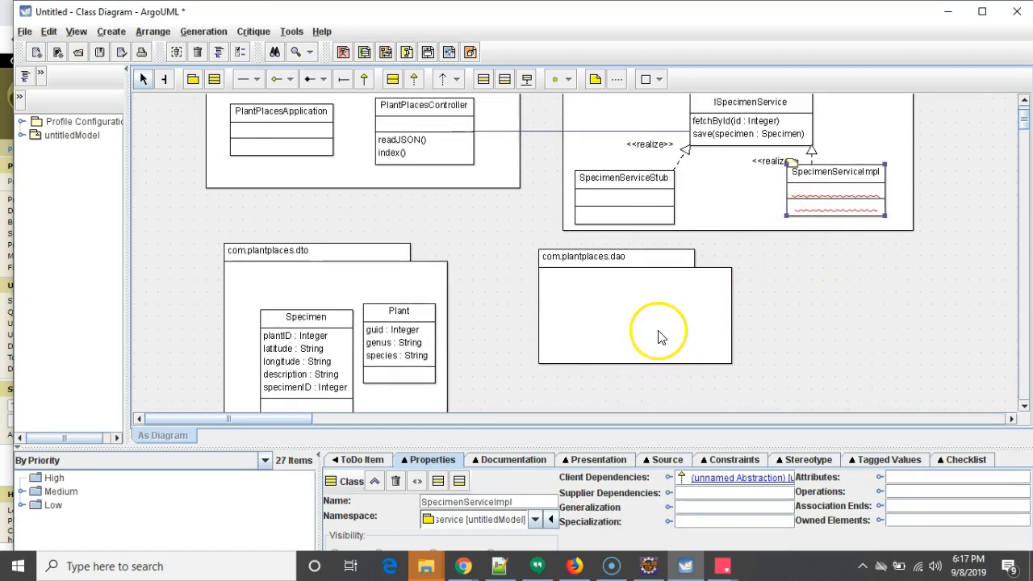
pyautogui.scroll(2, 658, 335)
pyautogui.scroll(-2, 654, 341)
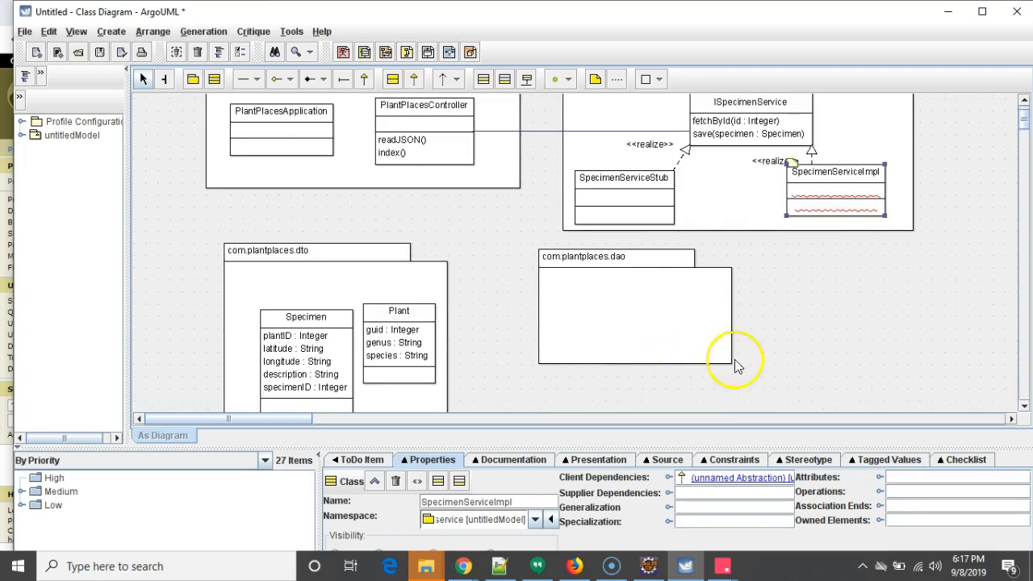
pyautogui.moveTo(731, 363); pyautogui.dragTo(904, 419)
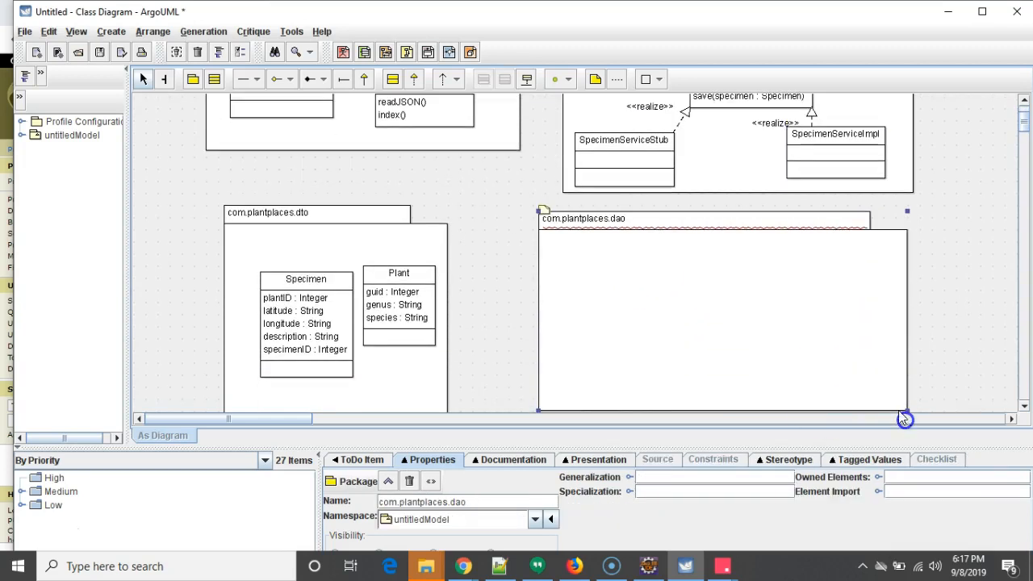
pyautogui.scroll(3, 926, 352)
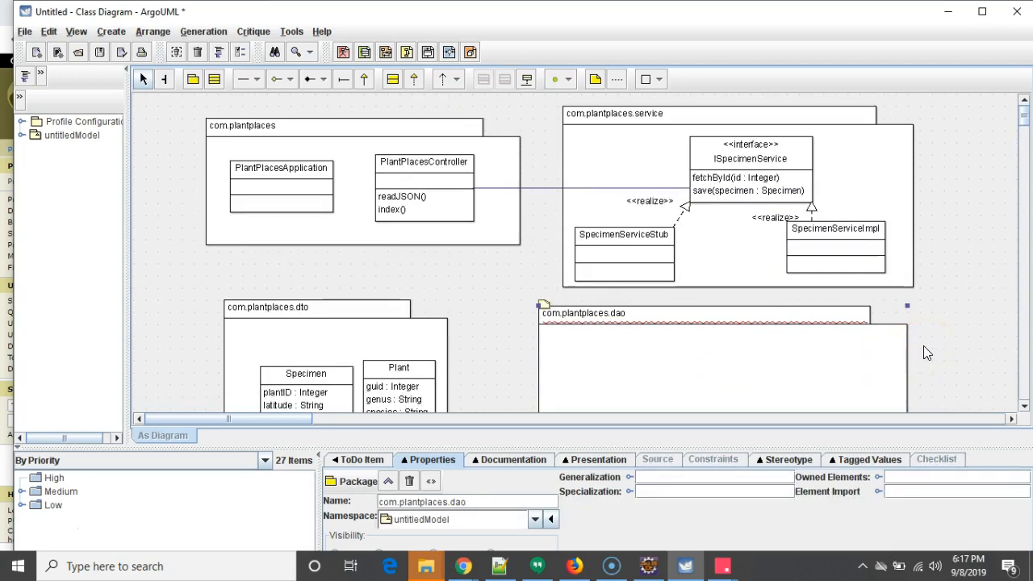
pyautogui.moveTo(824, 239); pyautogui.dragTo(843, 236)
pyautogui.moveTo(795, 192); pyautogui.dragTo(773, 179)
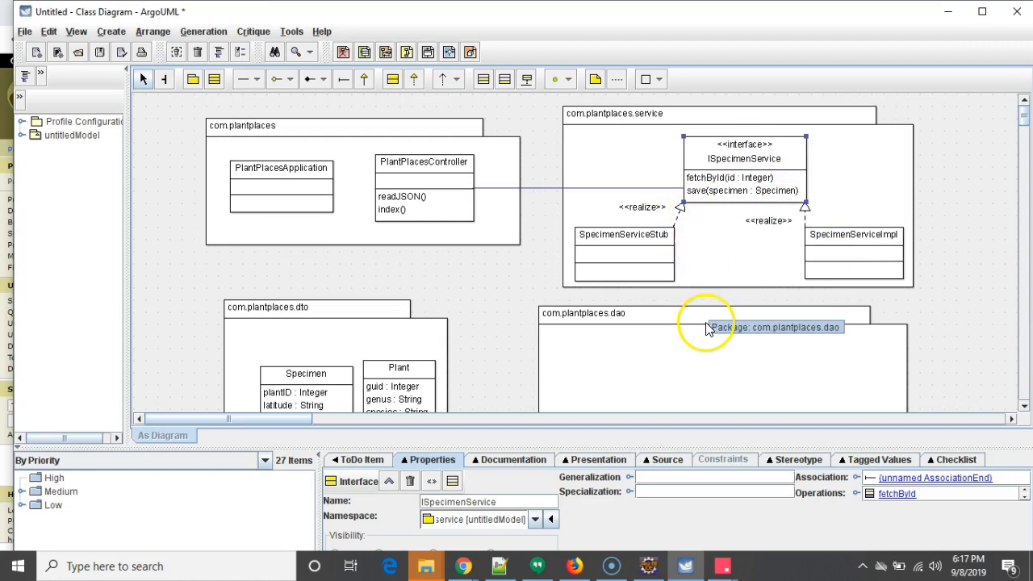
# - Review the dao package's files in the Eclipse project explorer
pyautogui.scroll(-2, 706, 327)
pyautogui.scroll(-2, 705, 329)
pyautogui.moveTo(0, 7); pyautogui.dragTo(832, 24)
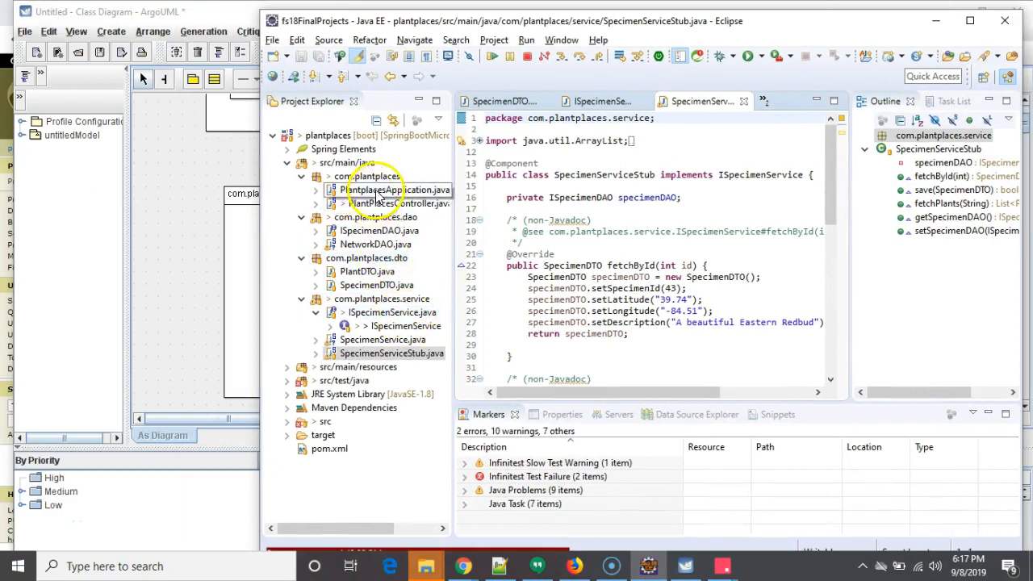
pyautogui.click(395, 243)
pyautogui.click(936, 21)
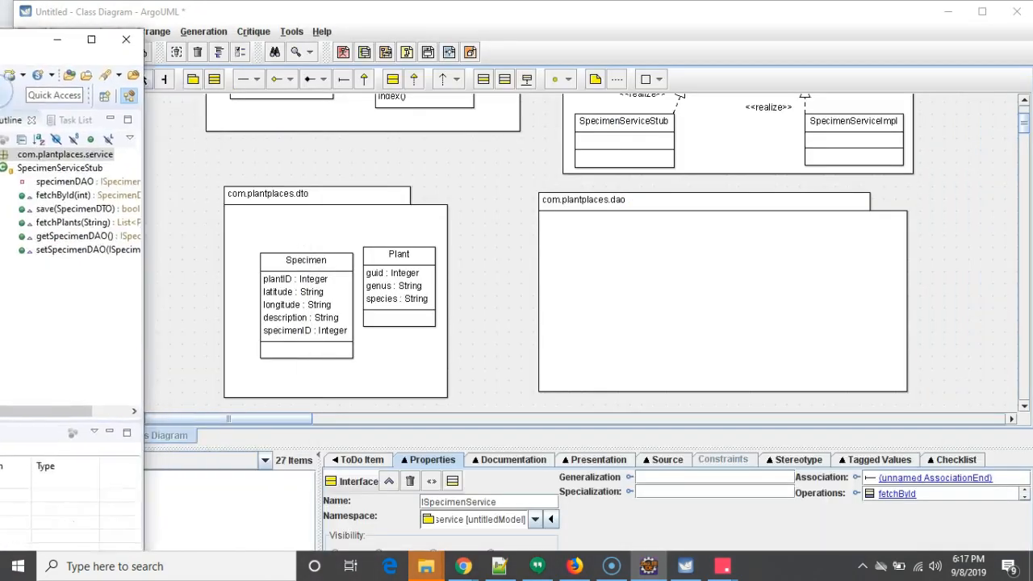
pyautogui.scroll(2, 395, 141)
pyautogui.scroll(-1, 363, 134)
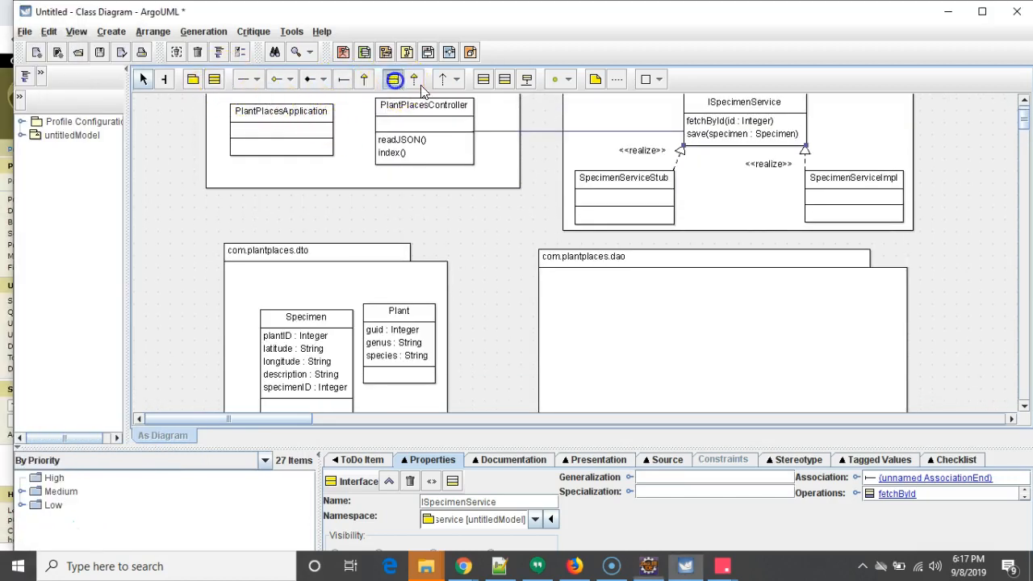
# - Add an interface named ISpecimenDAO inside the com.plantplaces.dao package
pyautogui.click(635, 291)
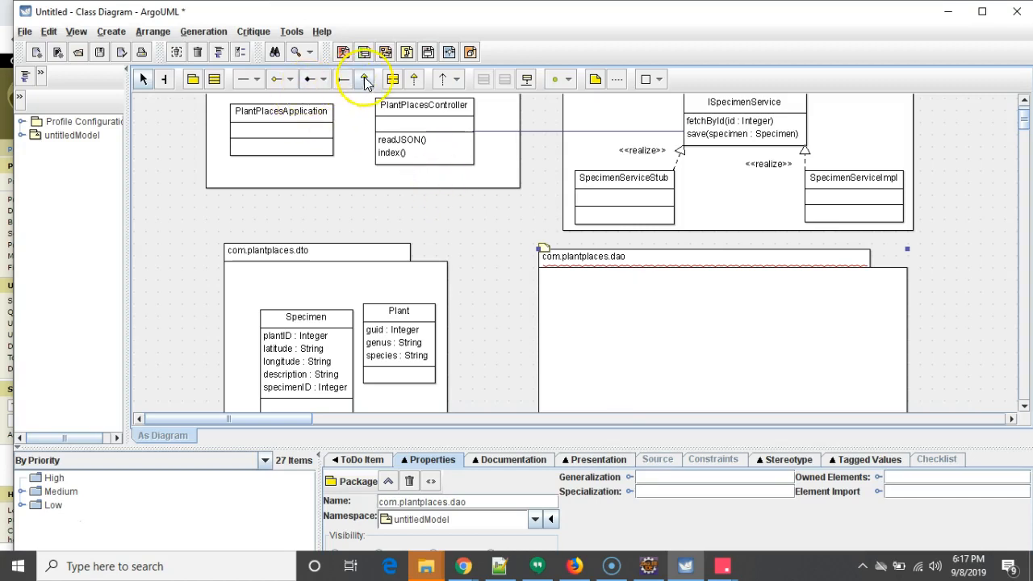
pyautogui.click(394, 80)
pyautogui.click(598, 286)
pyautogui.click(620, 311)
pyautogui.click(619, 308)
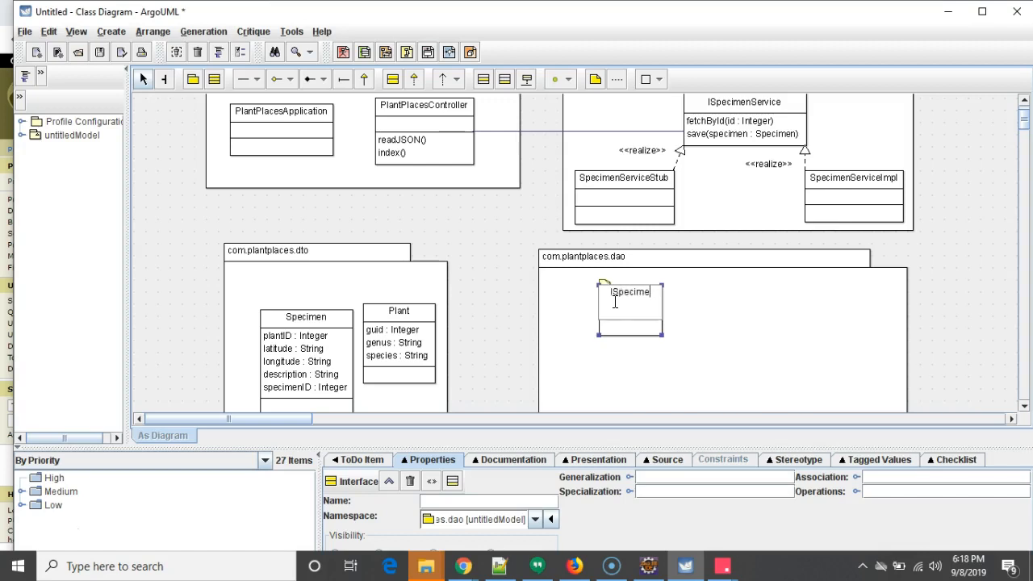
pyautogui.press('Return')
# - Create a class named SpecimenDAO that realizes ISpecimenDAO
pyautogui.scroll(-1, 669, 324)
pyautogui.click(619, 268)
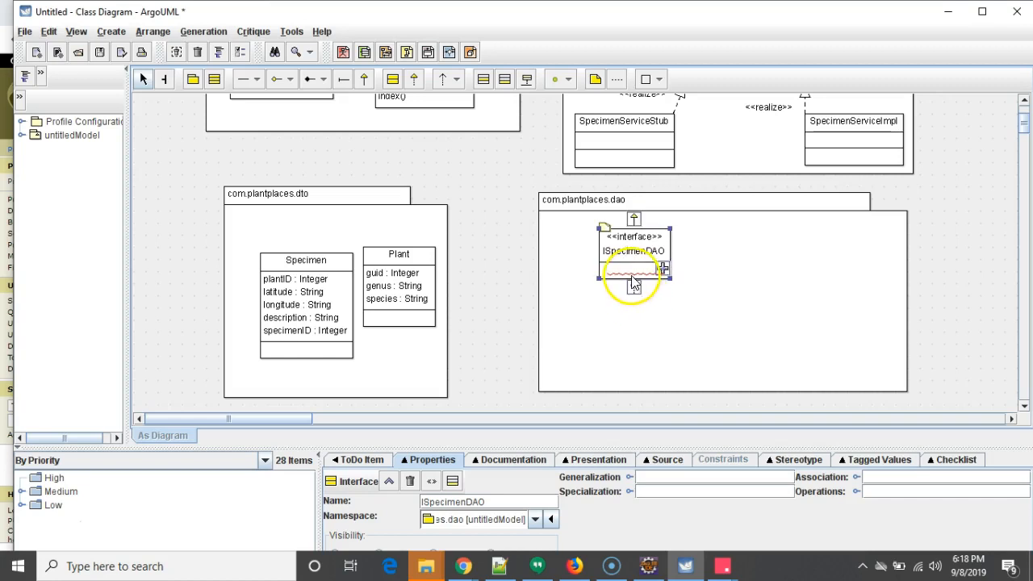
pyautogui.click(635, 283)
pyautogui.moveTo(498, 369); pyautogui.dragTo(619, 327)
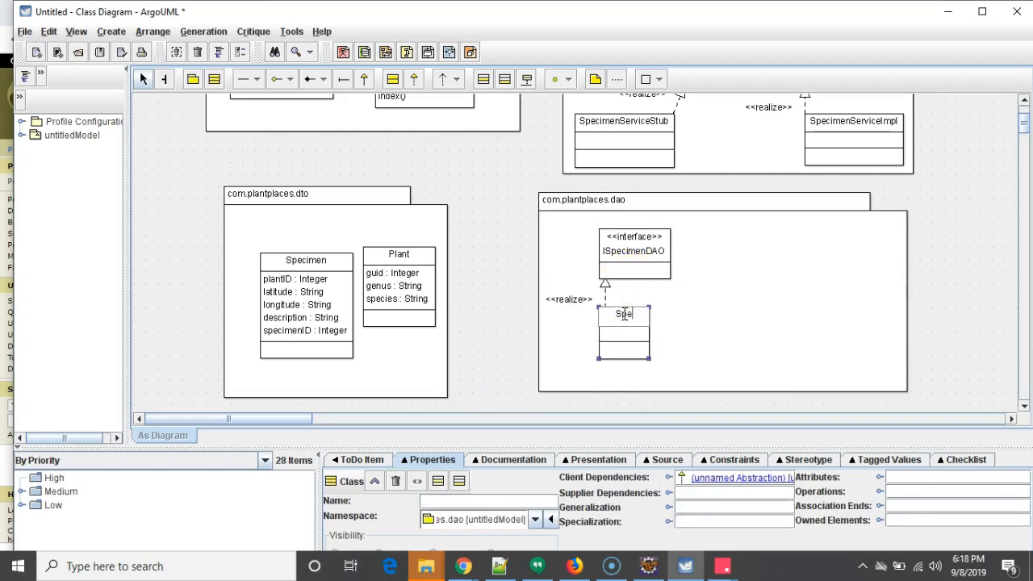
pyautogui.click(722, 329)
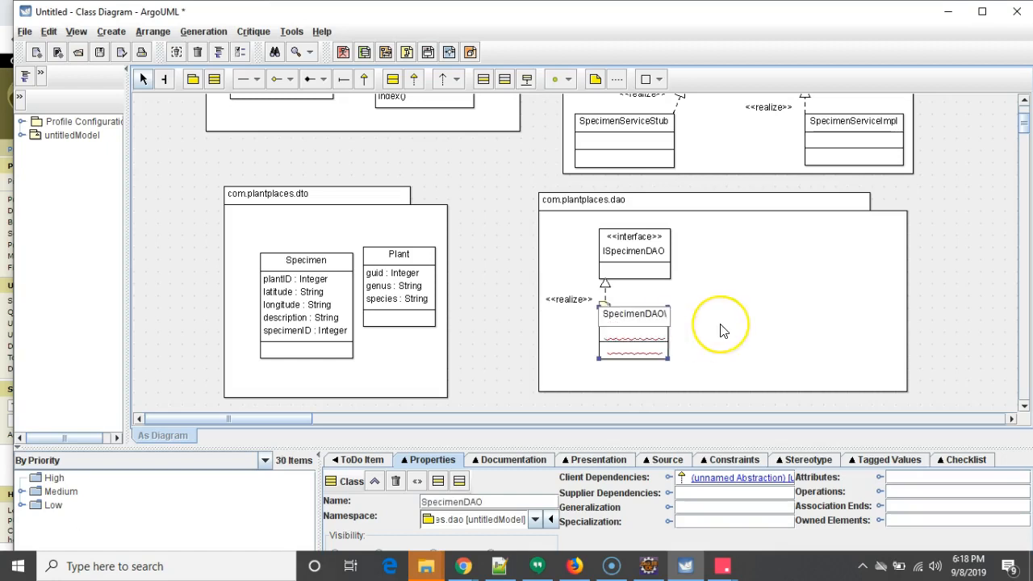
# - Add a class named NetworkDAO to the dao package
pyautogui.click(757, 281)
pyautogui.click(214, 79)
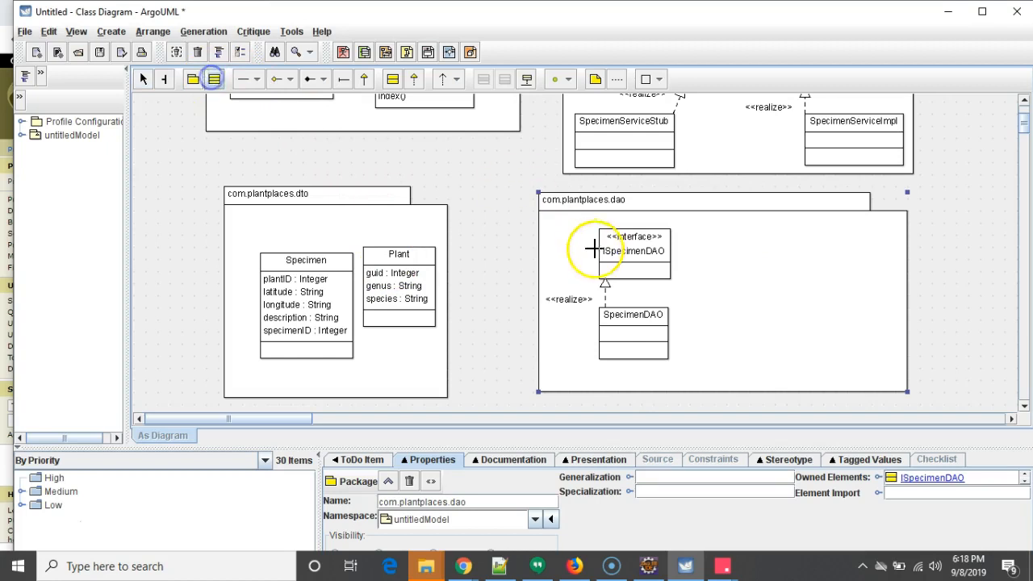
pyautogui.click(710, 316)
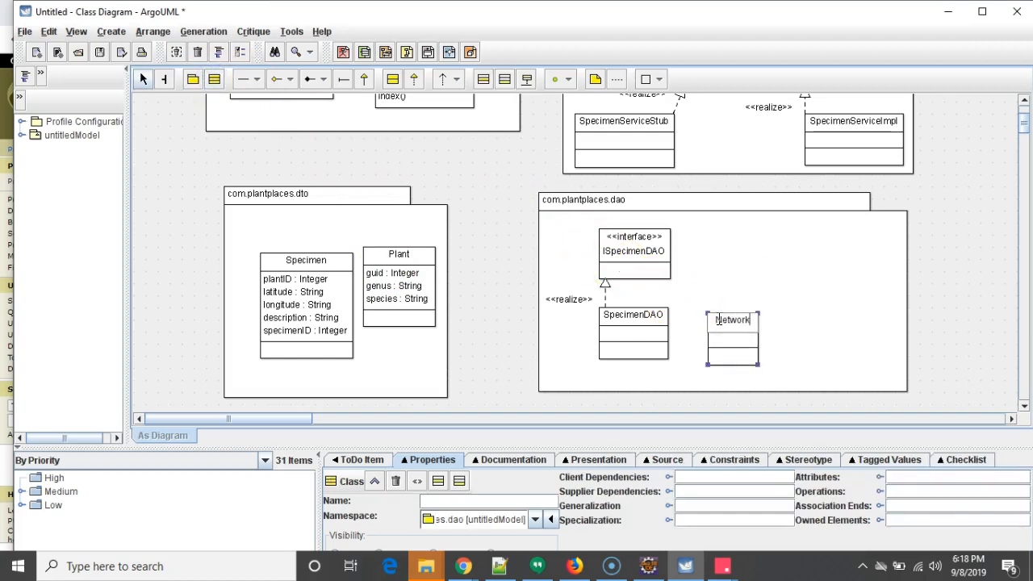
pyautogui.press('Return')
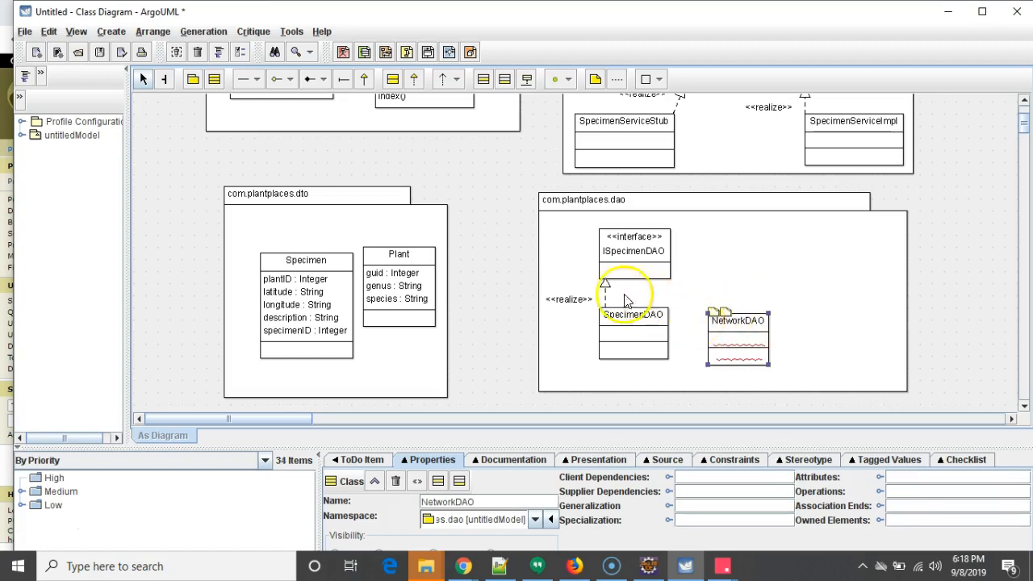
# - Reposition the dao package and rearrange ISpecimenDAO, SpecimenDAO and NetworkDAO inside it
pyautogui.moveTo(684, 372); pyautogui.dragTo(586, 228)
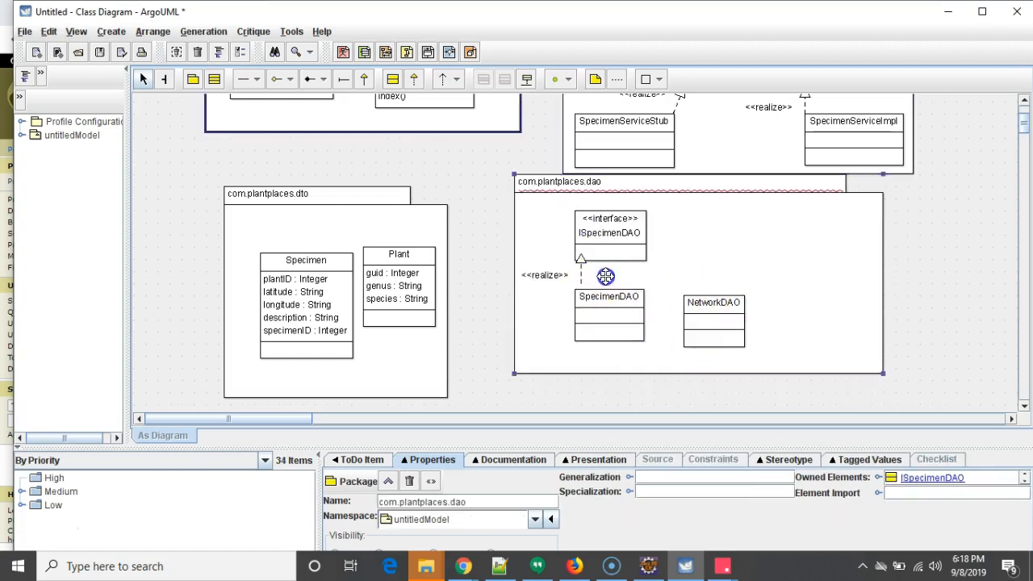
pyautogui.moveTo(615, 305); pyautogui.dragTo(616, 305)
pyautogui.moveTo(750, 216); pyautogui.dragTo(767, 246)
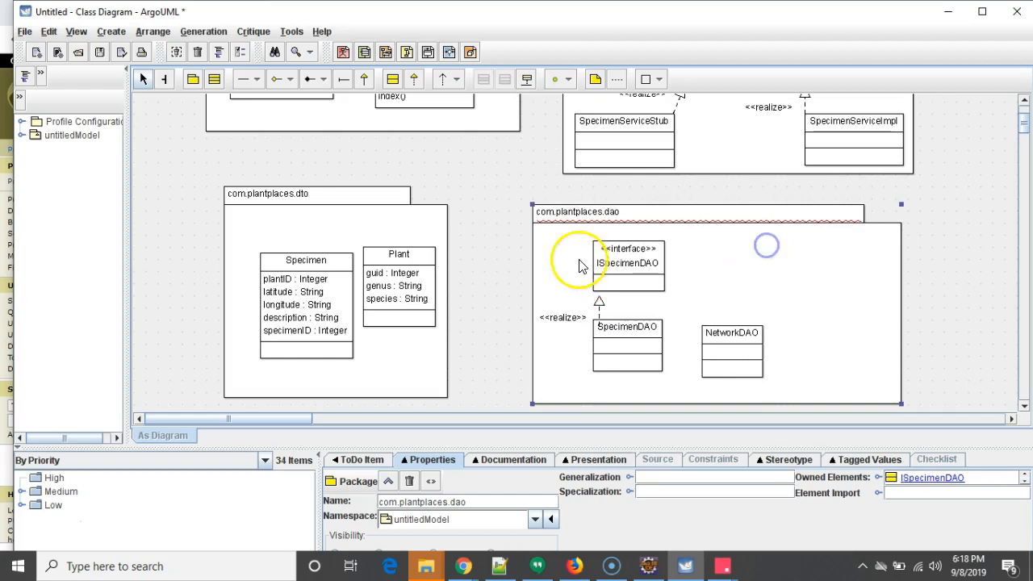
pyautogui.moveTo(599, 258); pyautogui.dragTo(786, 253)
pyautogui.moveTo(635, 341); pyautogui.dragTo(678, 350)
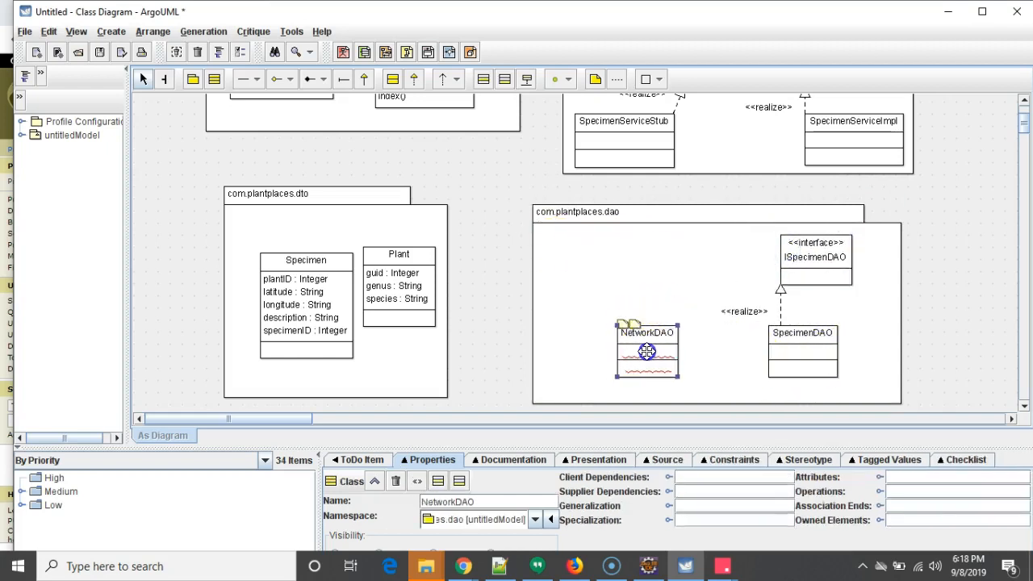
# - Draw an association from SpecimenDAO to NetworkDAO
pyautogui.click(803, 346)
pyautogui.moveTo(760, 351); pyautogui.dragTo(746, 350)
pyautogui.moveTo(659, 353); pyautogui.dragTo(660, 353)
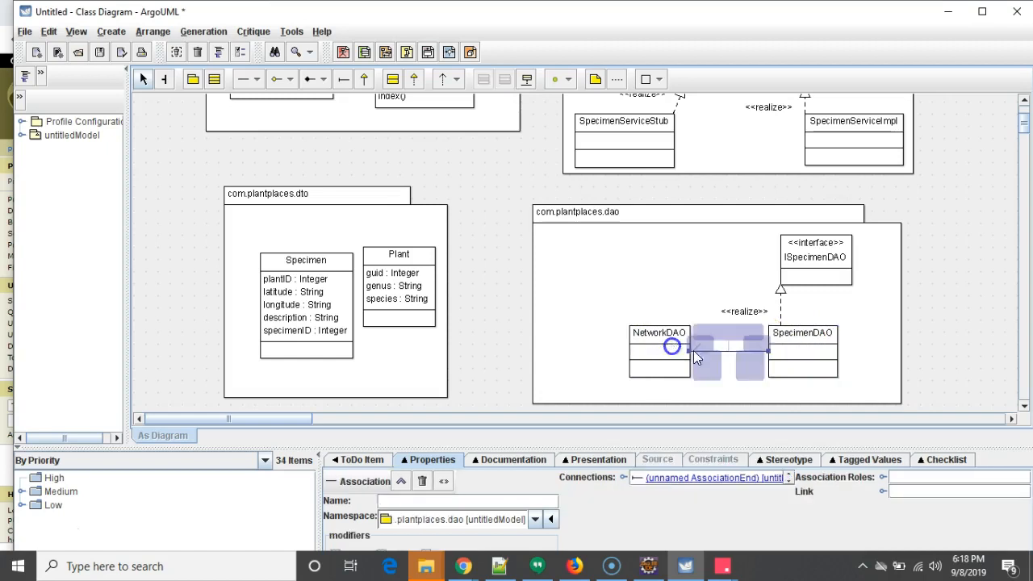
# - Draw an association from SpecimenServiceImpl to ISpecimenDAO and shift SpecimenServiceImpl slightly left
pyautogui.scroll(2, 807, 341)
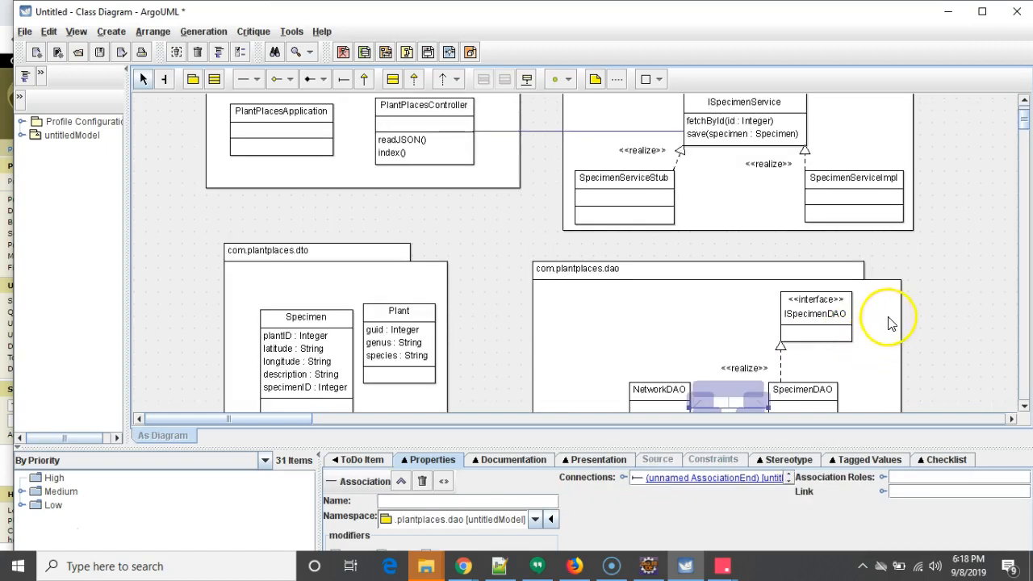
pyautogui.click(960, 299)
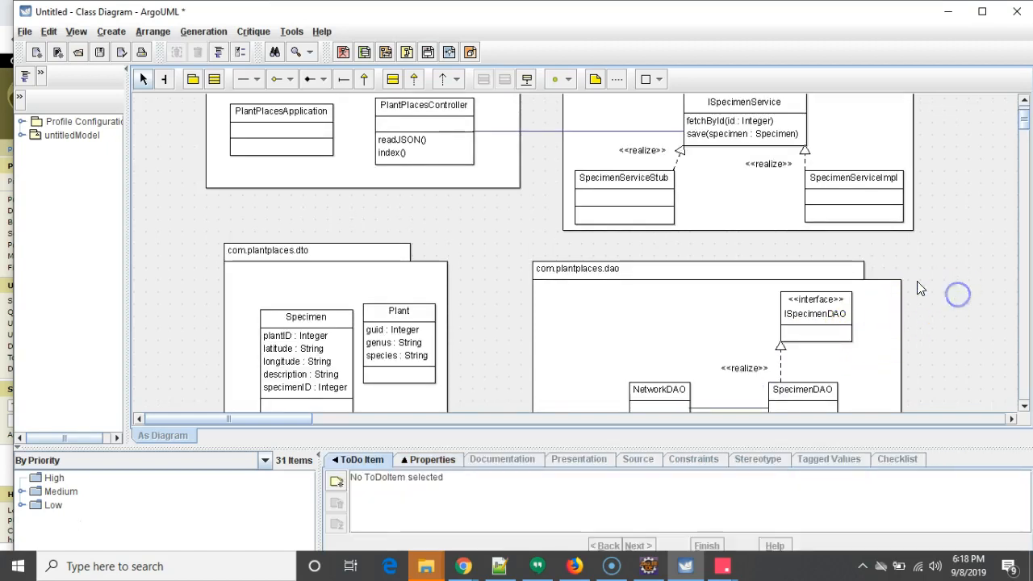
pyautogui.click(832, 202)
pyautogui.moveTo(804, 196); pyautogui.dragTo(814, 301)
pyautogui.click(962, 232)
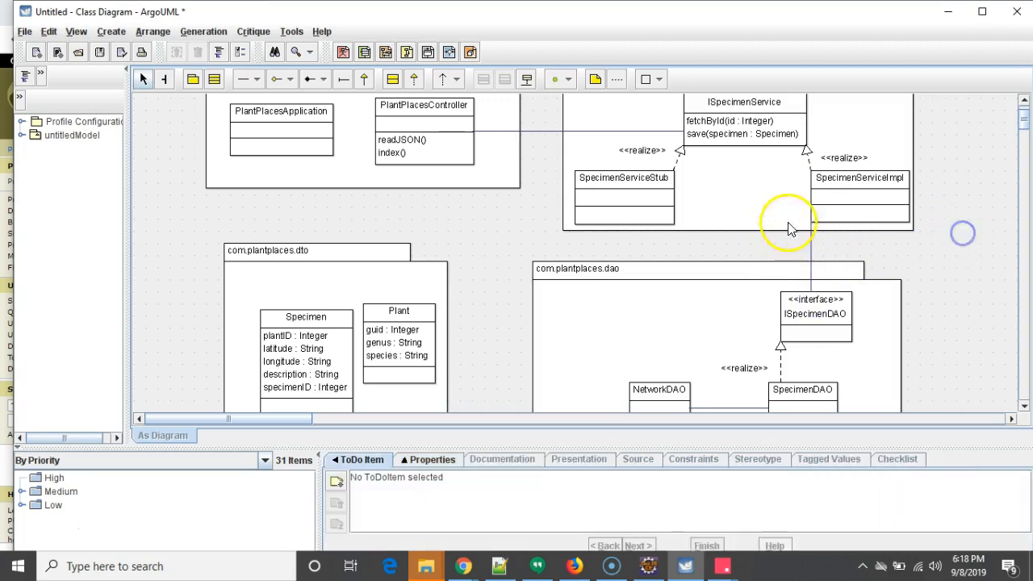
pyautogui.click(856, 179)
pyautogui.moveTo(858, 182); pyautogui.dragTo(836, 173)
pyautogui.click(802, 201)
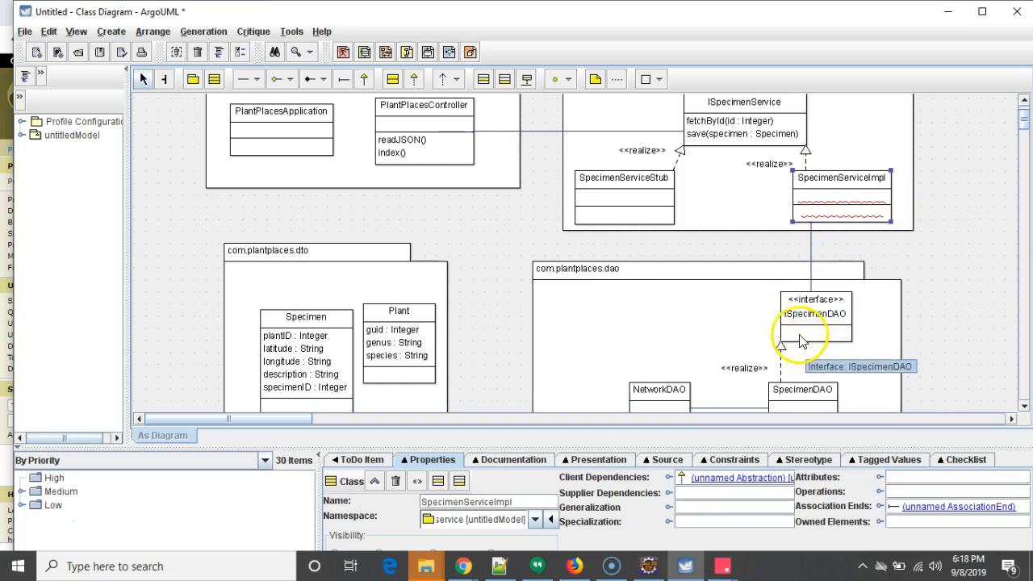
pyautogui.scroll(2, 812, 308)
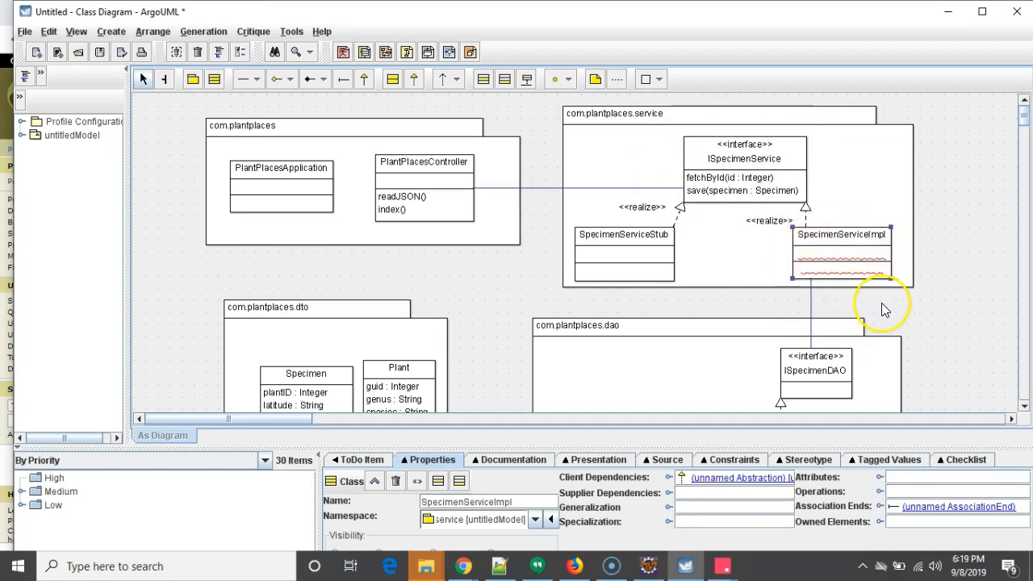
pyautogui.scroll(-1, 886, 310)
pyautogui.scroll(1, 885, 310)
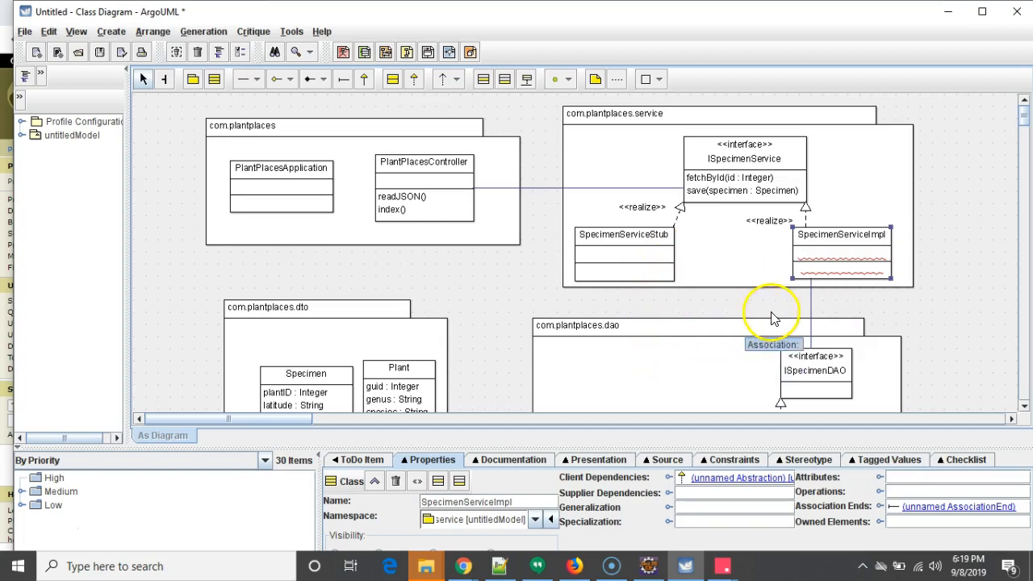
pyautogui.scroll(-1, 772, 307)
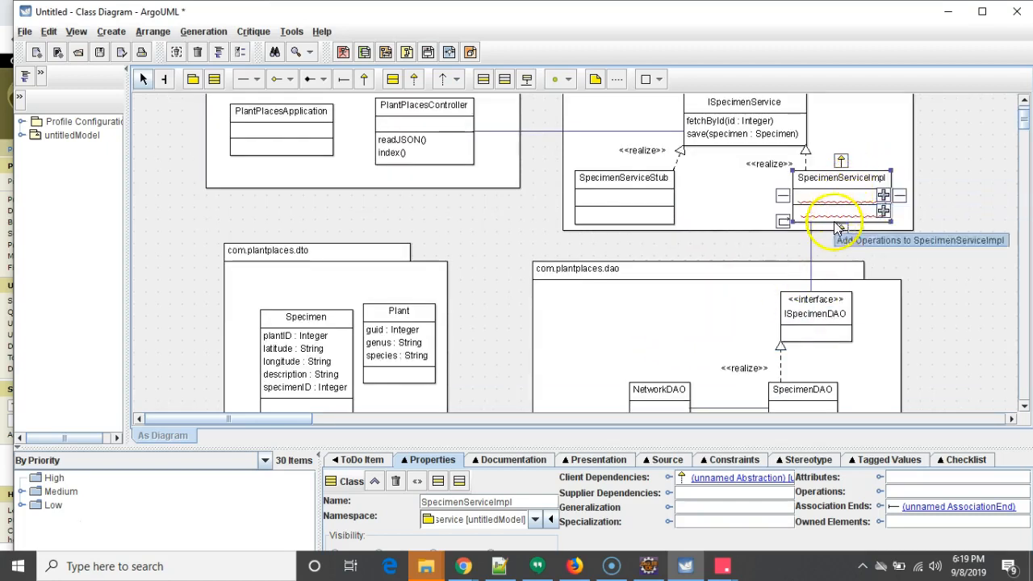
# - Scroll through the diagram to review the service, dto and dao packages and their relationships
pyautogui.scroll(-2, 824, 219)
pyautogui.scroll(3, 834, 247)
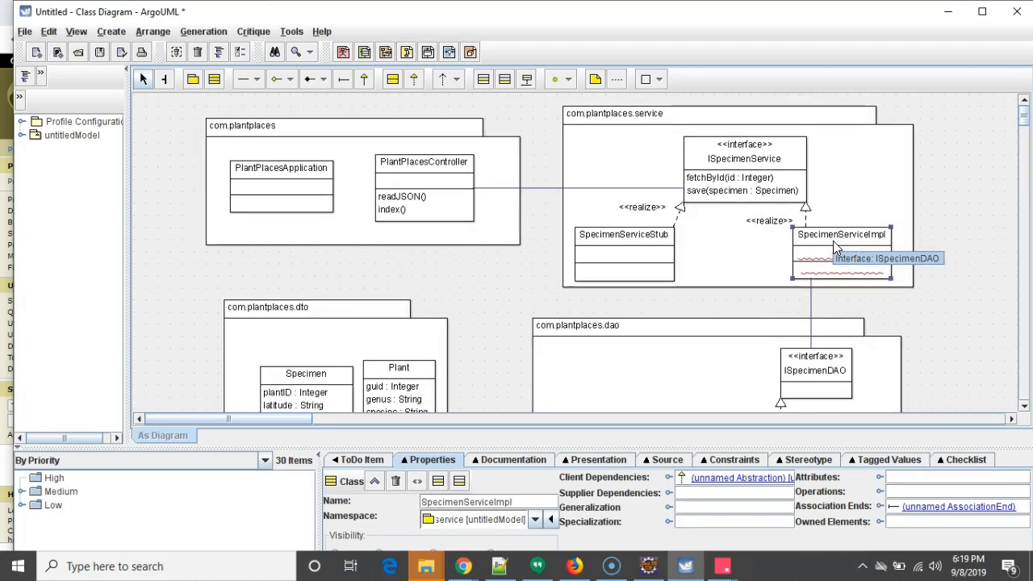
pyautogui.scroll(-2, 835, 247)
pyautogui.scroll(-1, 828, 263)
pyautogui.scroll(3, 829, 260)
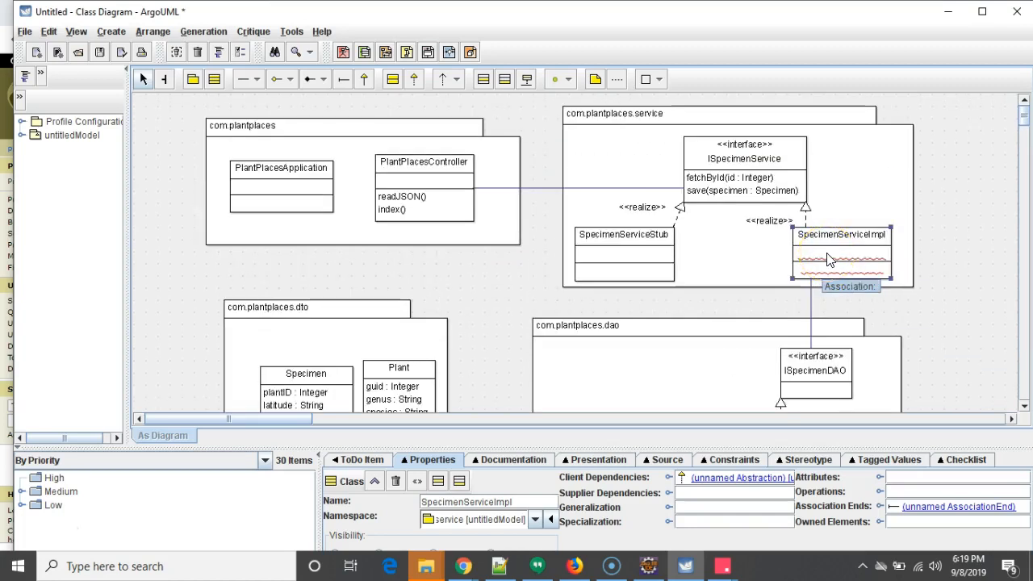
pyautogui.scroll(-2, 613, 295)
pyautogui.scroll(2, 613, 295)
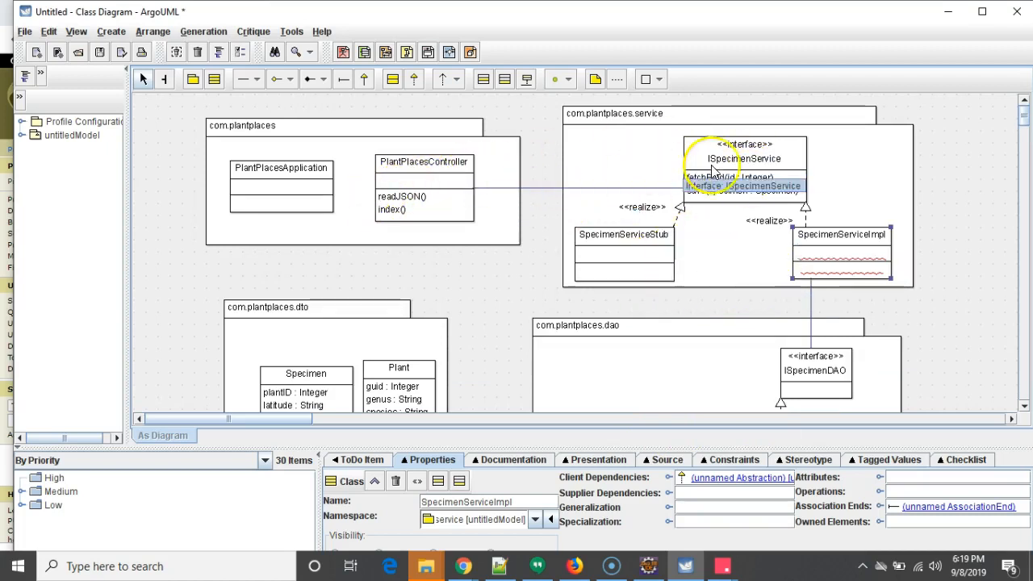
pyautogui.scroll(-2, 761, 242)
pyautogui.scroll(2, 761, 247)
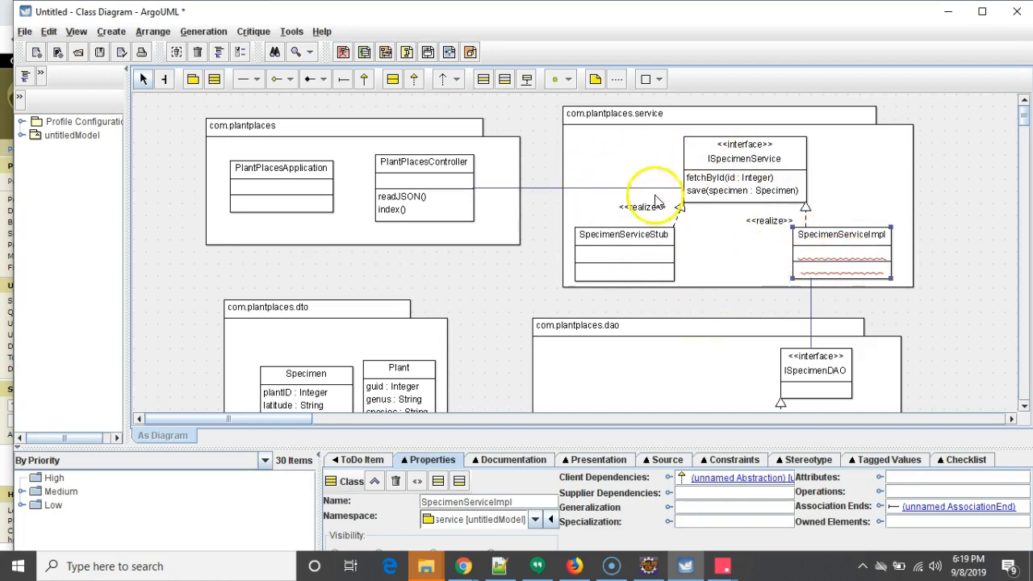
pyautogui.scroll(-2, 729, 234)
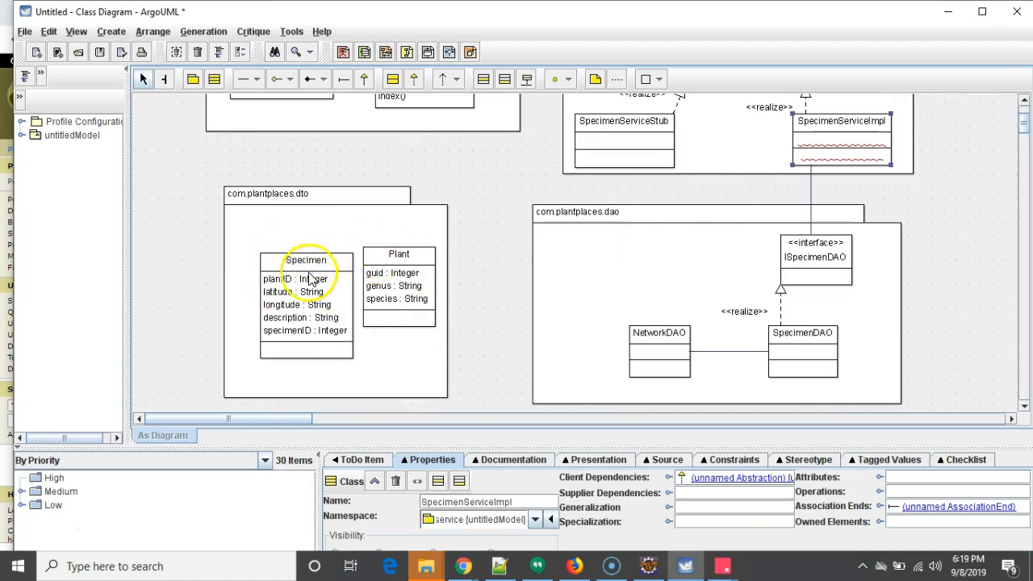
pyautogui.scroll(2, 529, 307)
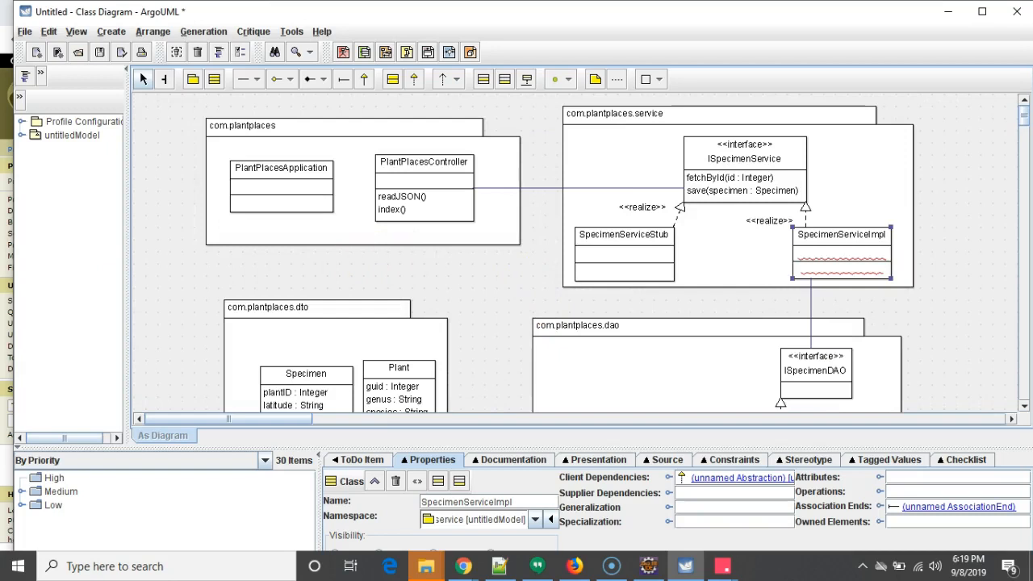
# - Switch to Eclipse, examine PlantPlacesController and PlantPlacesApplication in the com.plantplaces package, and return to the diagram
pyautogui.hotkey('alt', 'Tab')
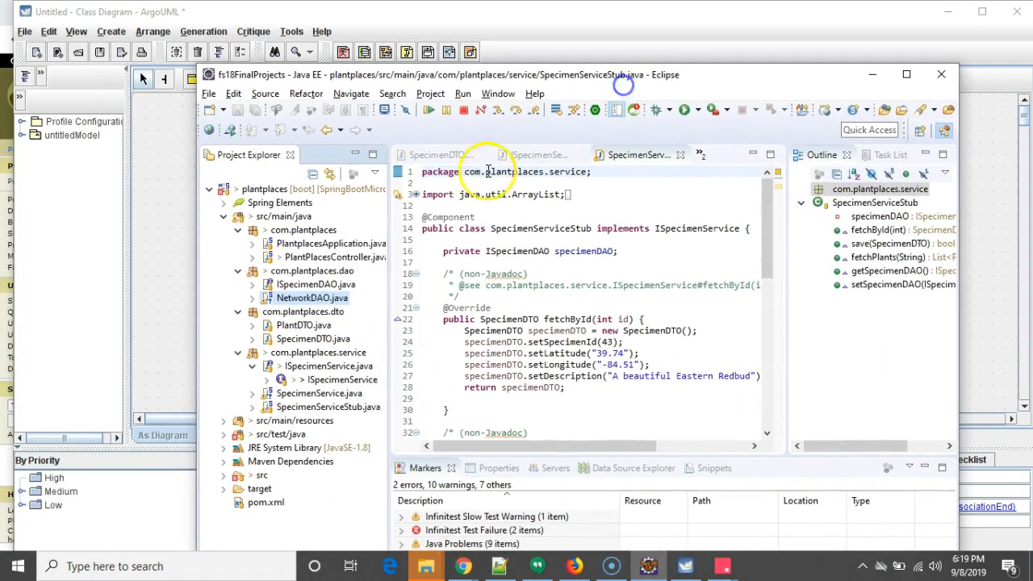
pyautogui.doubleClick(330, 258)
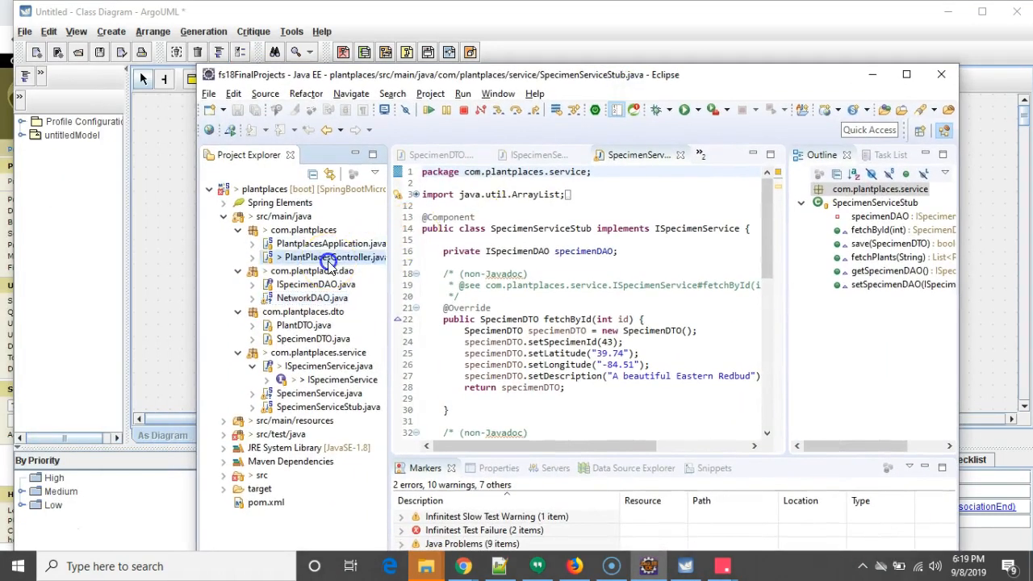
pyautogui.scroll(15, 520, 315)
pyautogui.scroll(1, 523, 302)
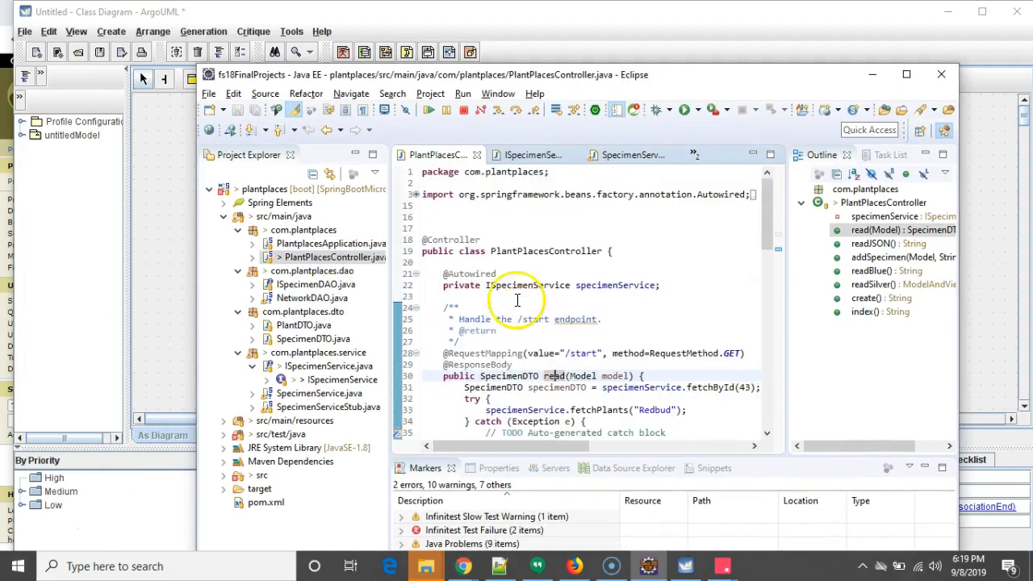
pyautogui.doubleClick(343, 244)
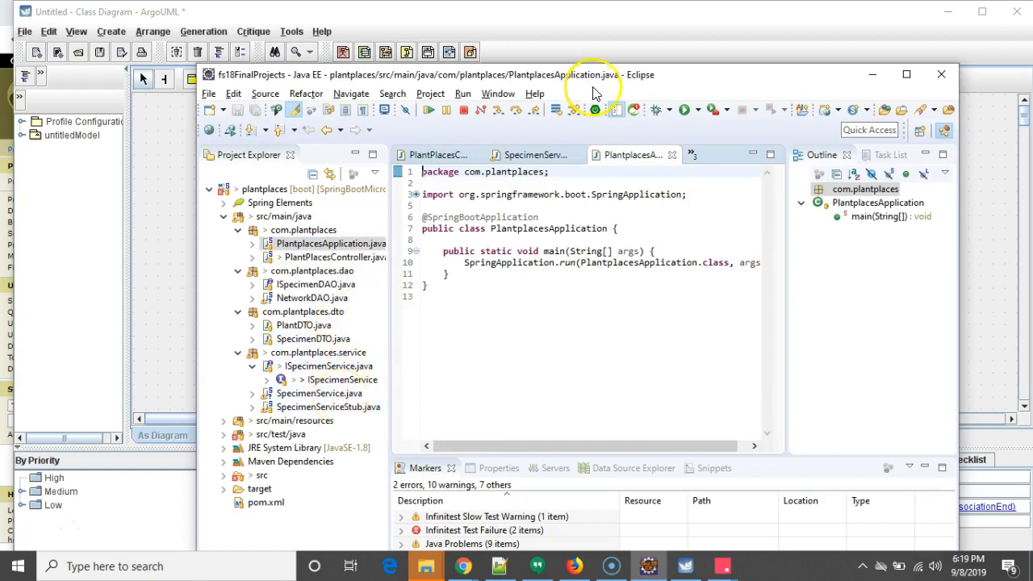
pyautogui.click(695, 60)
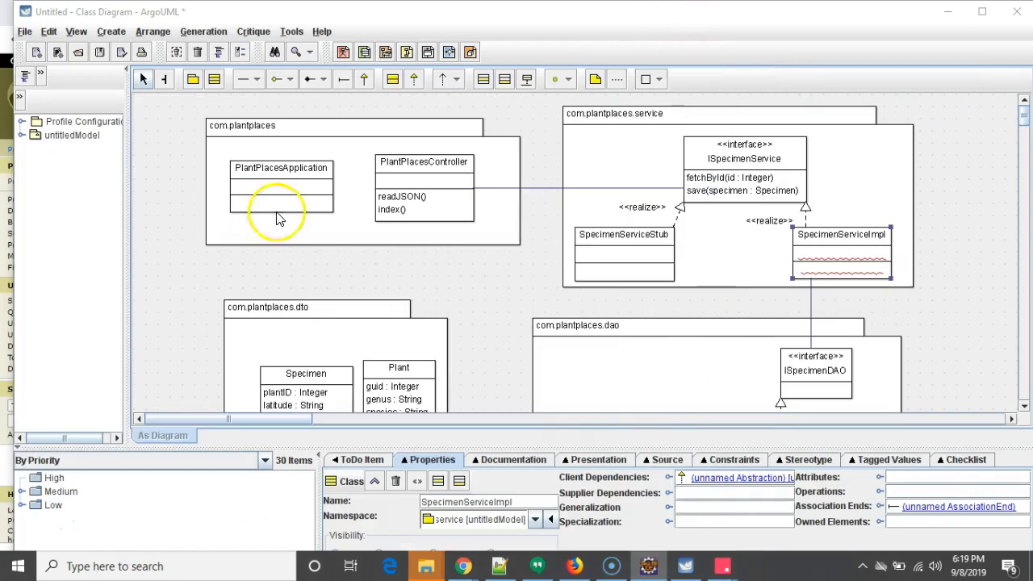
# - Enlarge the com.plantplaces package downward to make room for another class
pyautogui.click(451, 248)
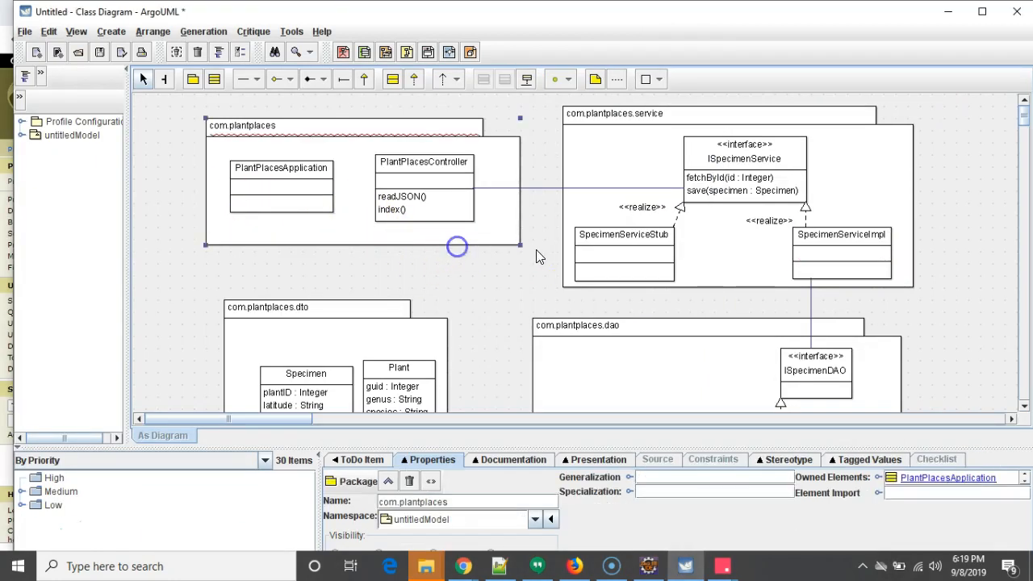
pyautogui.moveTo(521, 247); pyautogui.dragTo(531, 289)
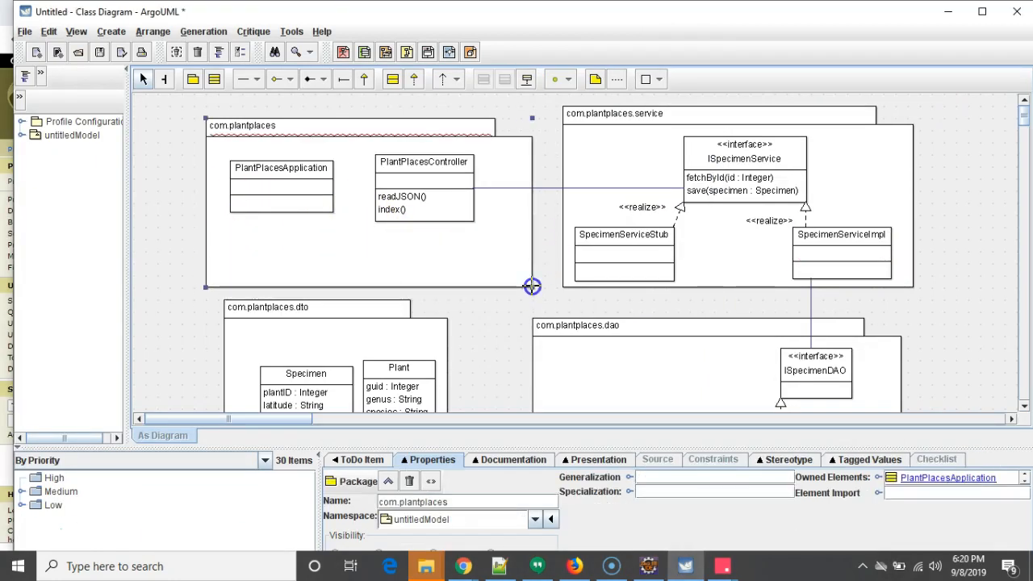
pyautogui.click(421, 199)
pyautogui.click(419, 155)
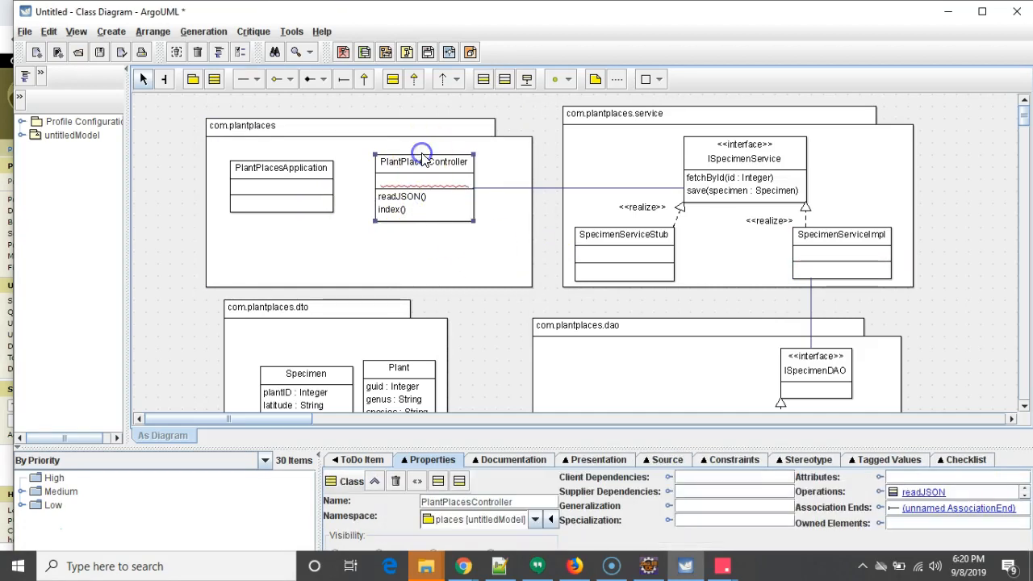
pyautogui.moveTo(440, 168)
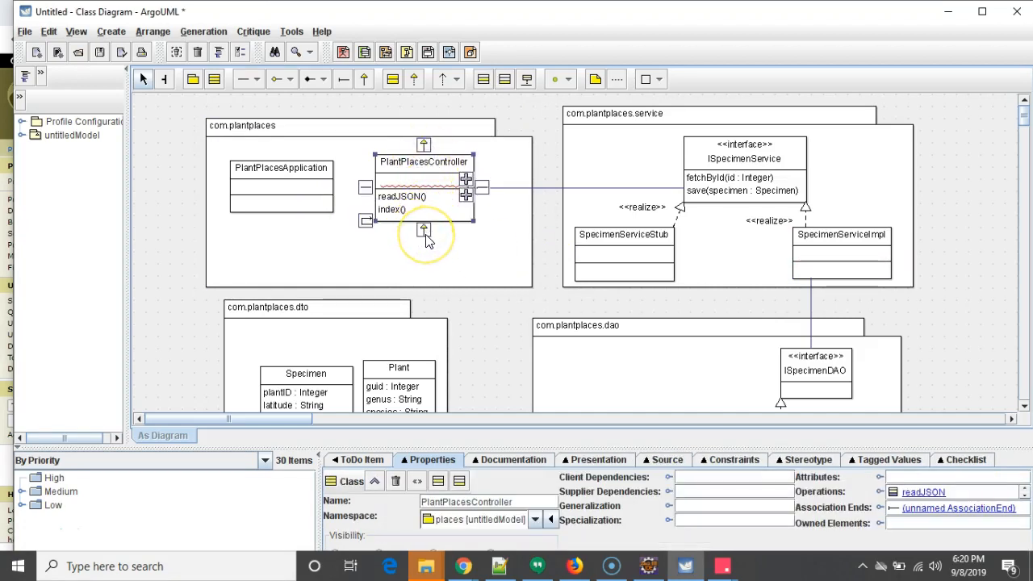
pyautogui.click(727, 180)
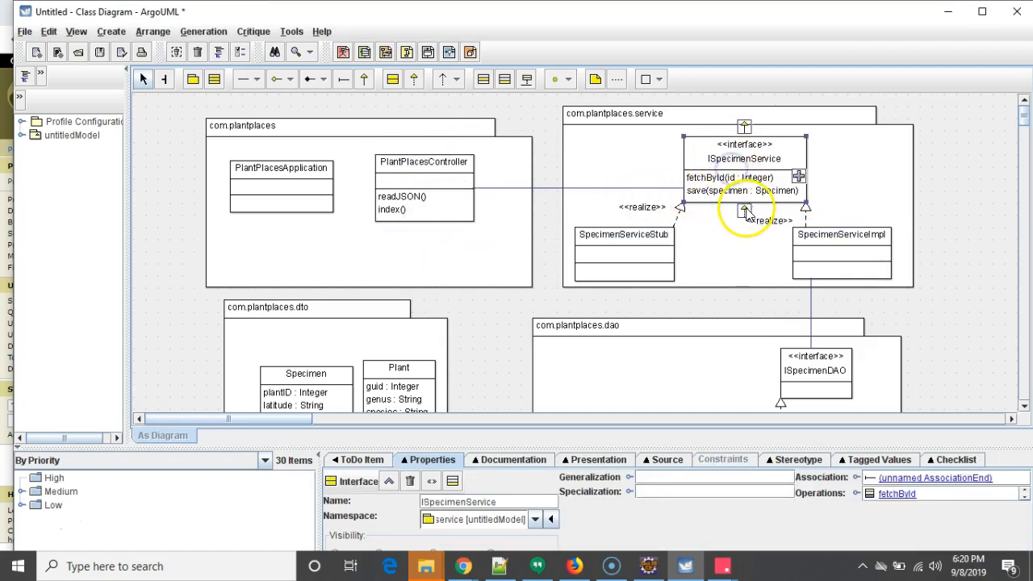
# - Create a new subclass of PlantPlacesController inside com.plantplaces and place it below PlantPlacesApplication
pyautogui.click(415, 192)
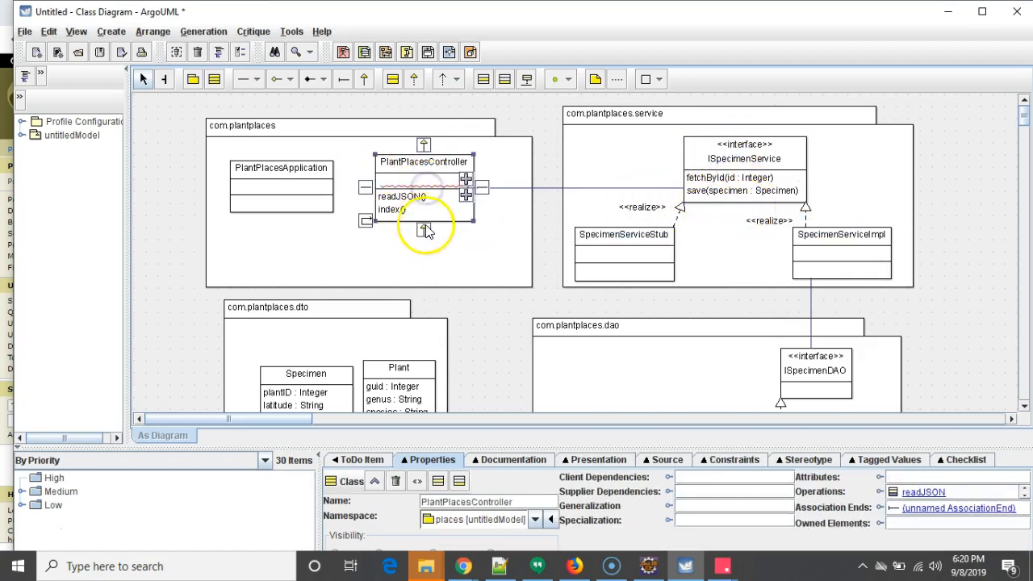
pyautogui.moveTo(427, 230); pyautogui.dragTo(395, 127)
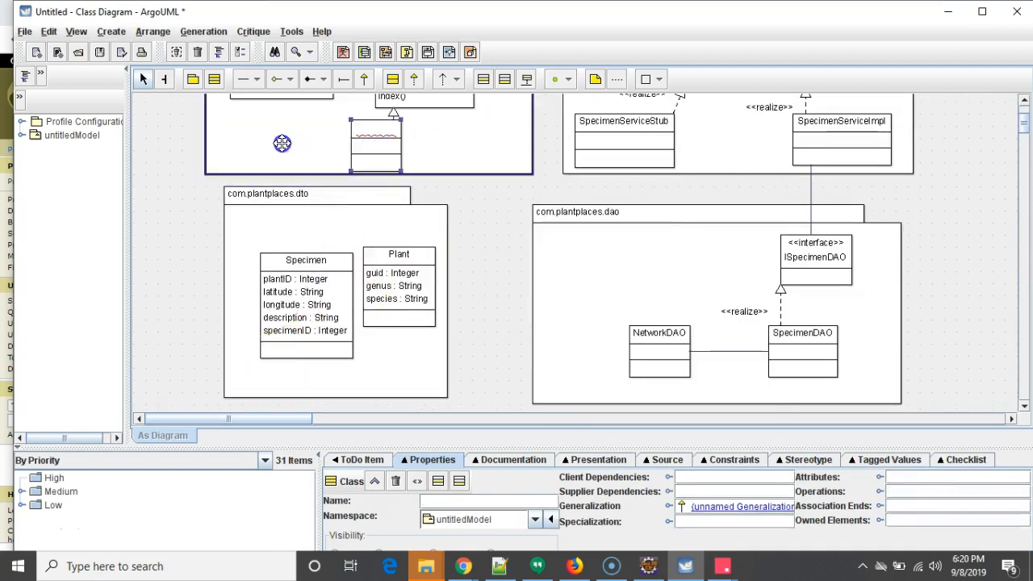
pyautogui.scroll(3, 372, 186)
pyautogui.click(435, 184)
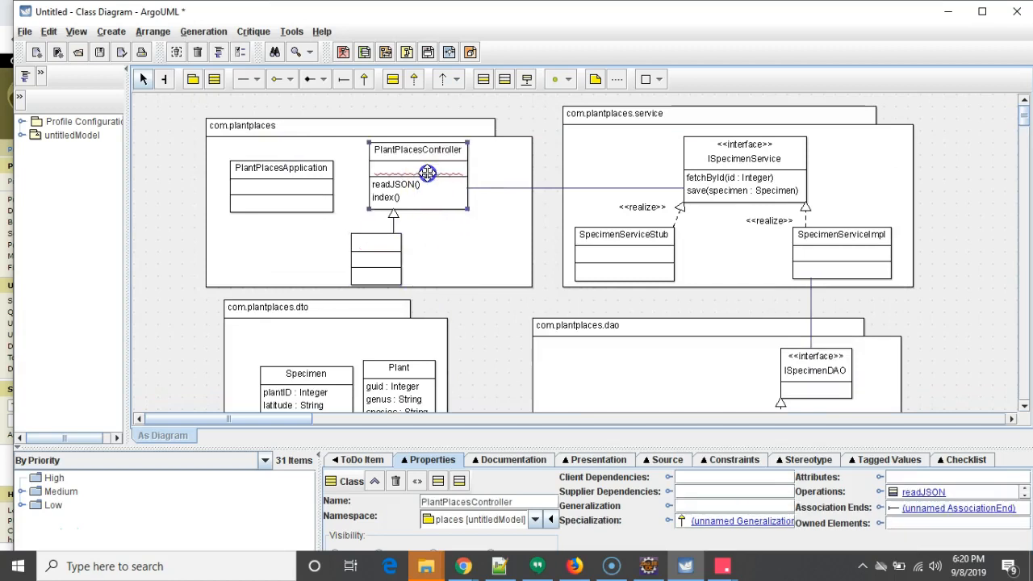
pyautogui.click(395, 253)
pyautogui.moveTo(403, 260); pyautogui.dragTo(265, 249)
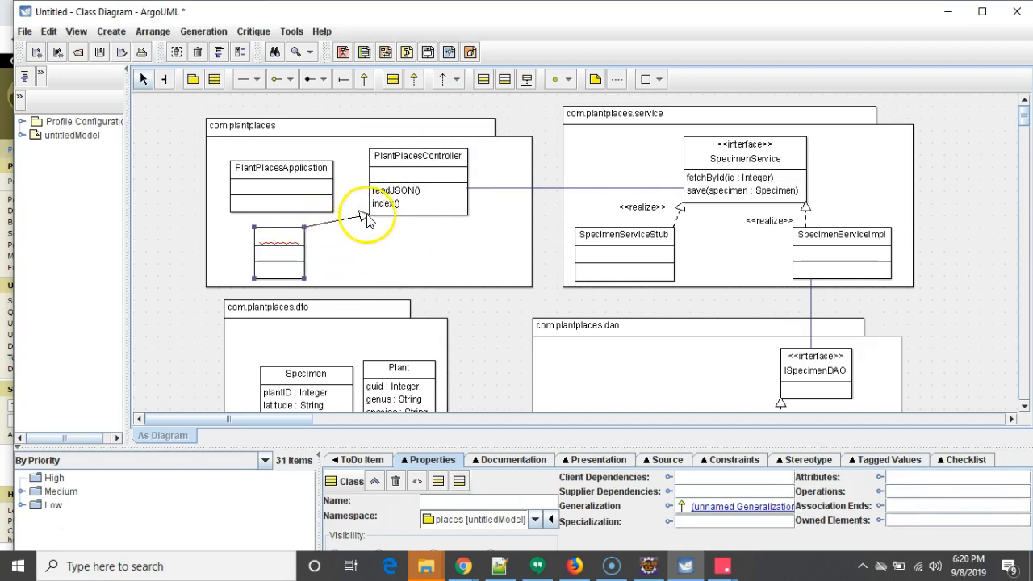
# - Name the new subclass AdminController and deselect it
pyautogui.click(288, 236)
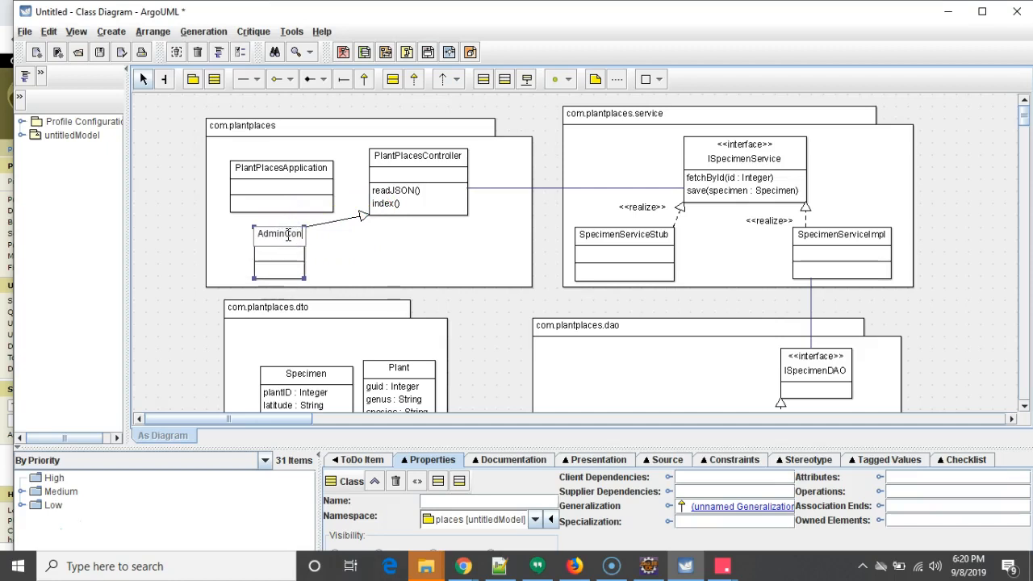
pyautogui.write('AdminController')
pyautogui.press('Return')
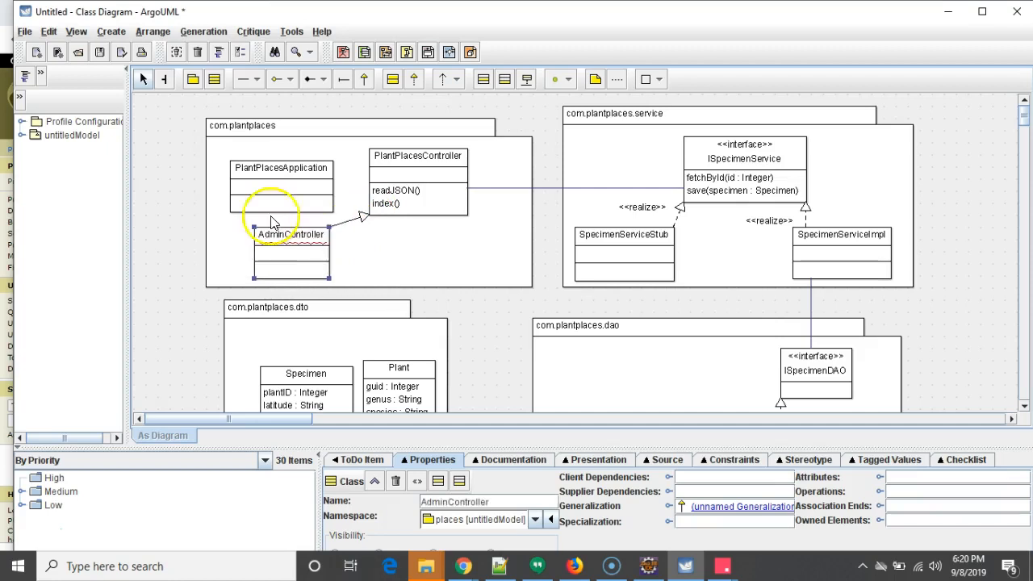
pyautogui.click(420, 237)
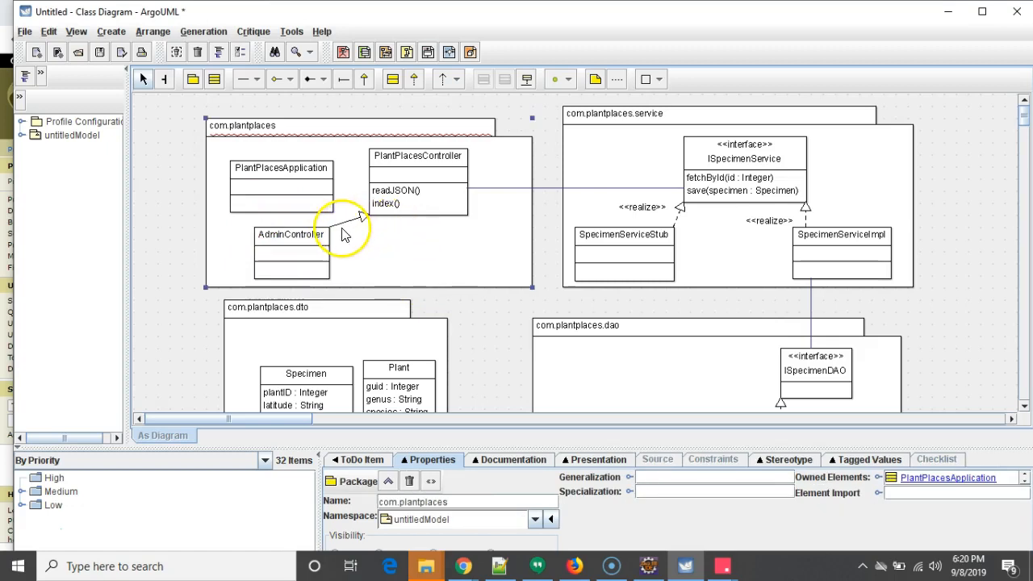